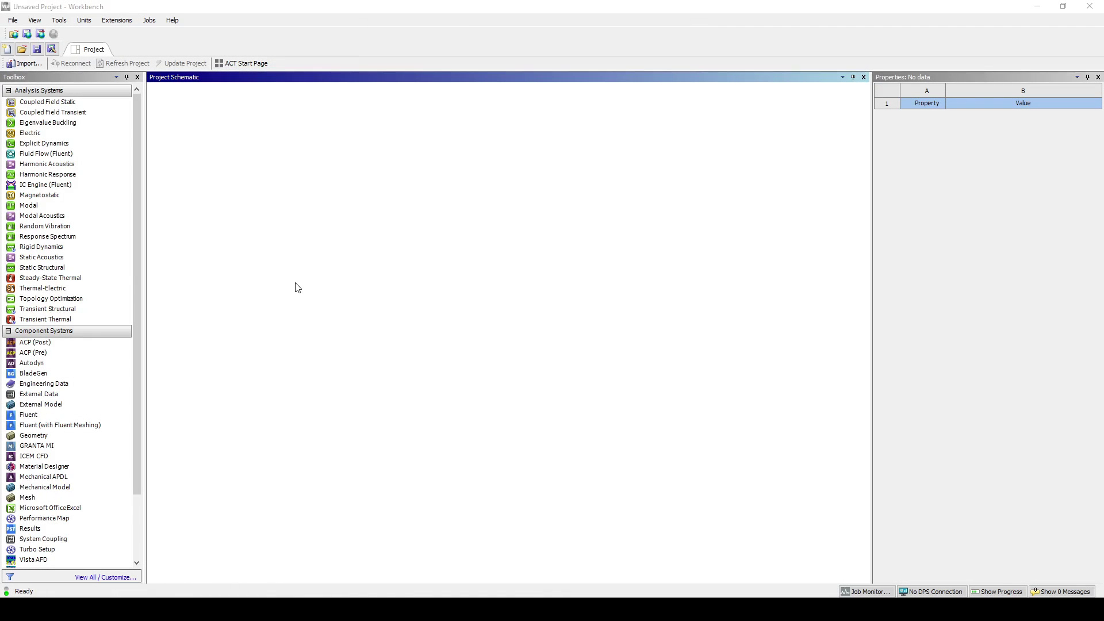
# Add a Static Structural system and add Aluminum Alloy from General Materials to its Engineering Data
pyautogui.moveTo(44, 268); pyautogui.dragTo(242, 156)
pyautogui.doubleClick(234, 141)
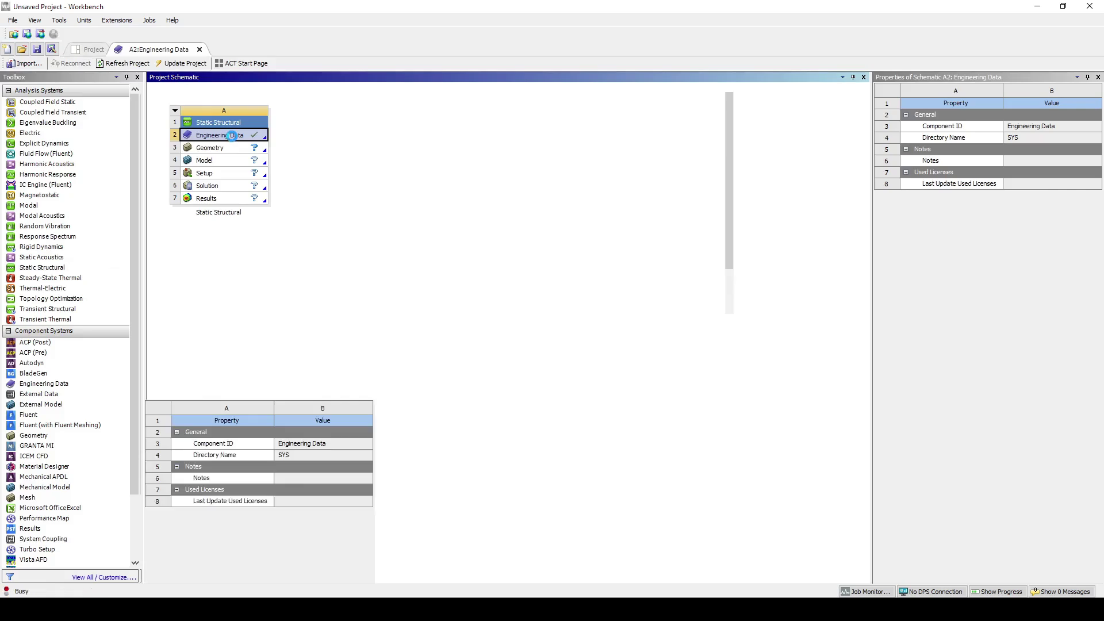
pyautogui.click(139, 64)
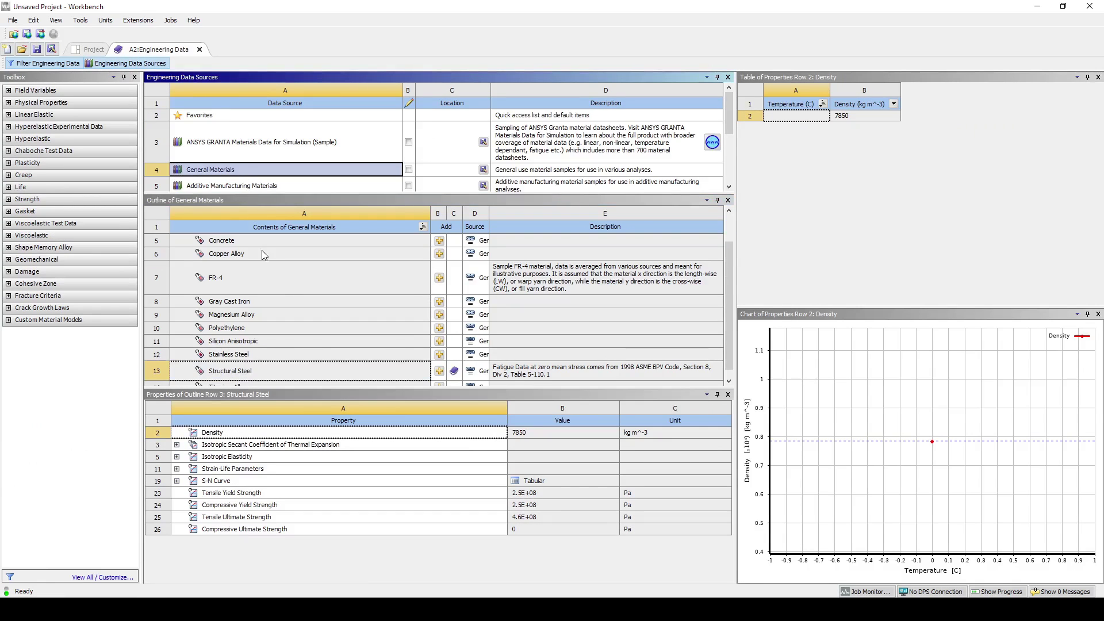
pyautogui.scroll(2, 299, 290)
pyautogui.click(345, 265)
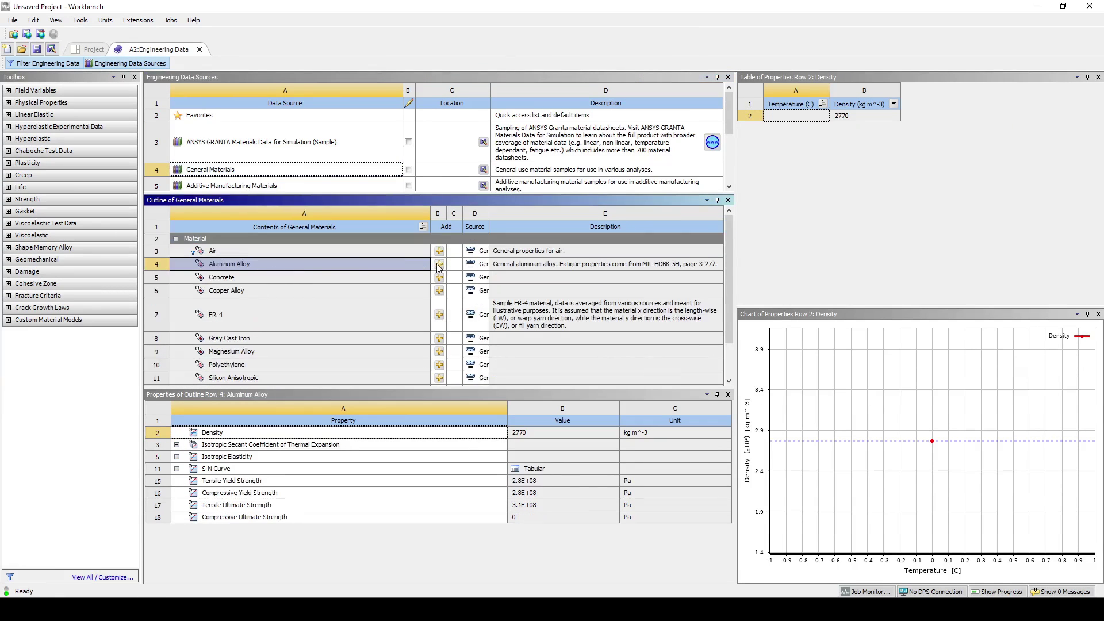
pyautogui.click(92, 50)
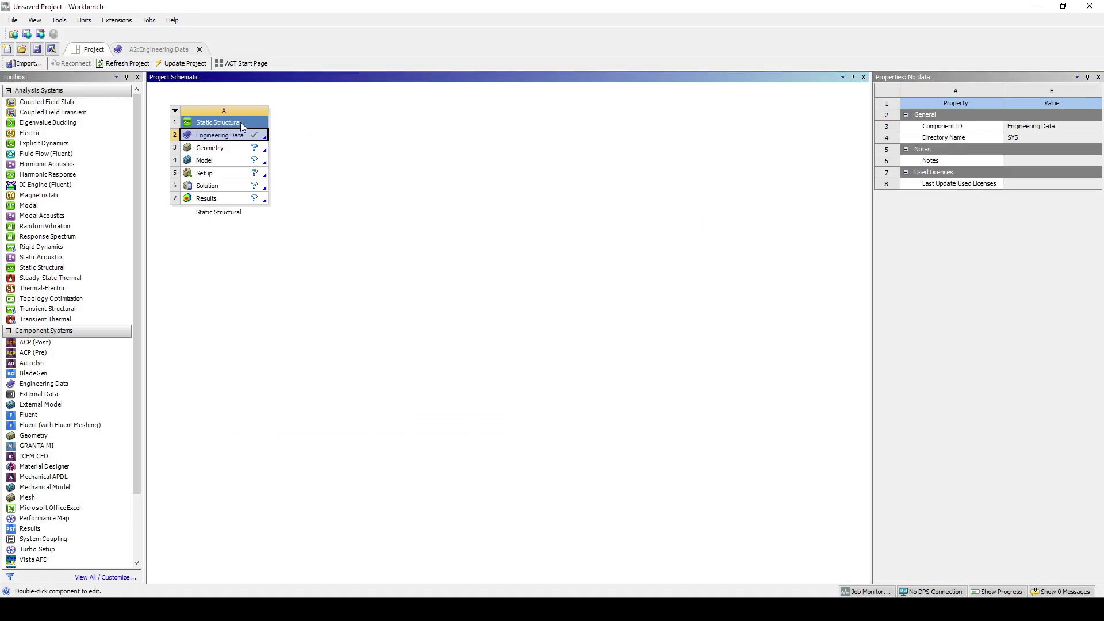
# Import solid.scdoc as the system's geometry and launch the model in Mechanical
pyautogui.click(231, 151)
pyautogui.rightClick(231, 151)
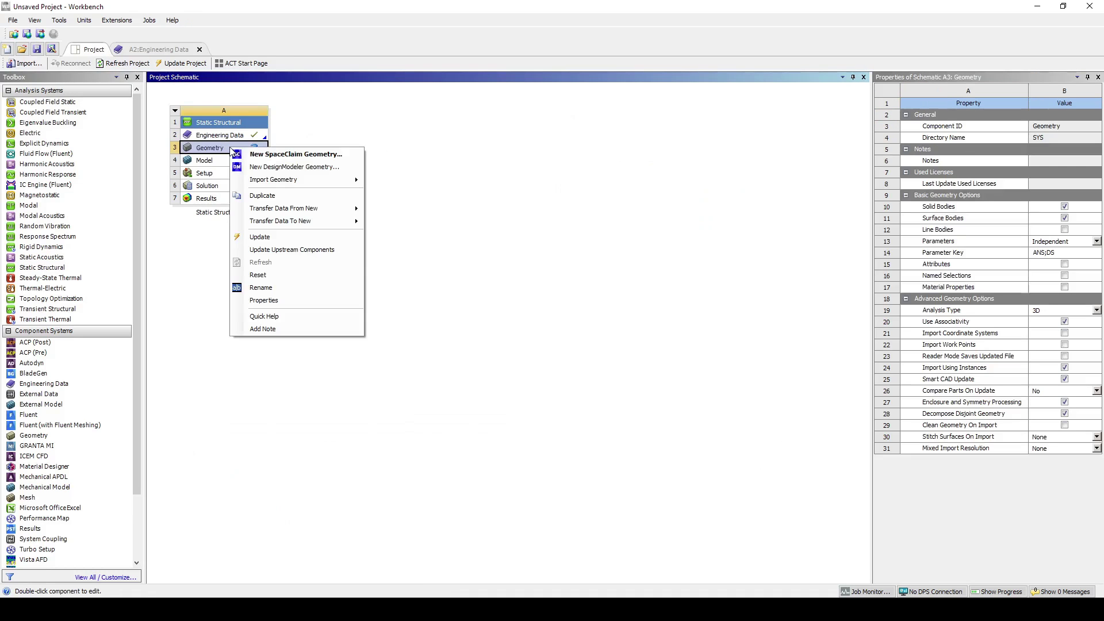
pyautogui.moveTo(337, 185)
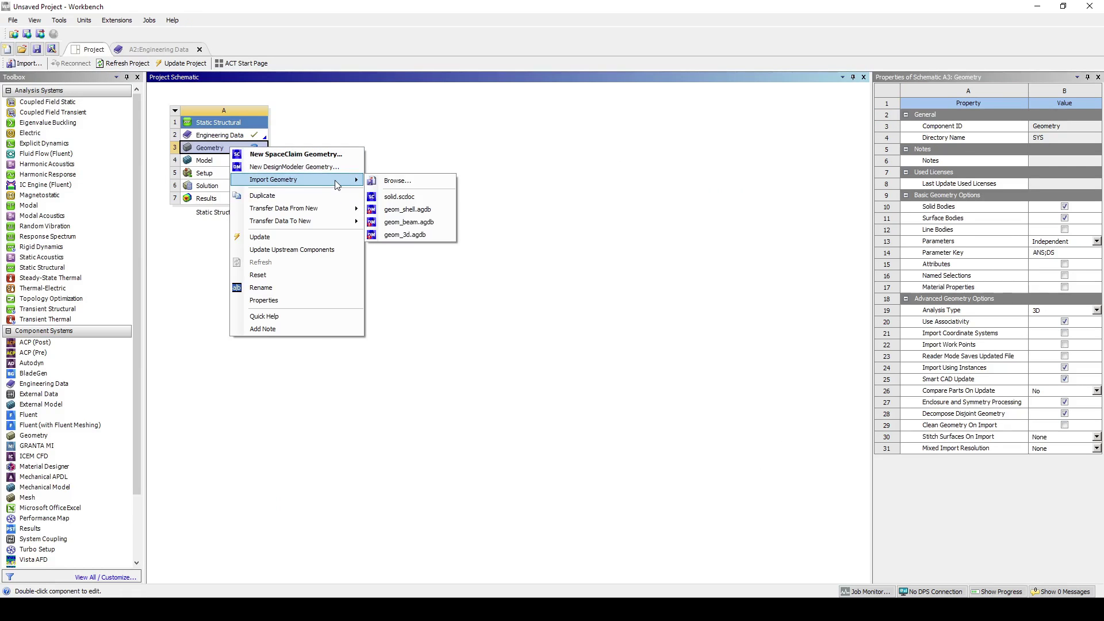
pyautogui.click(421, 198)
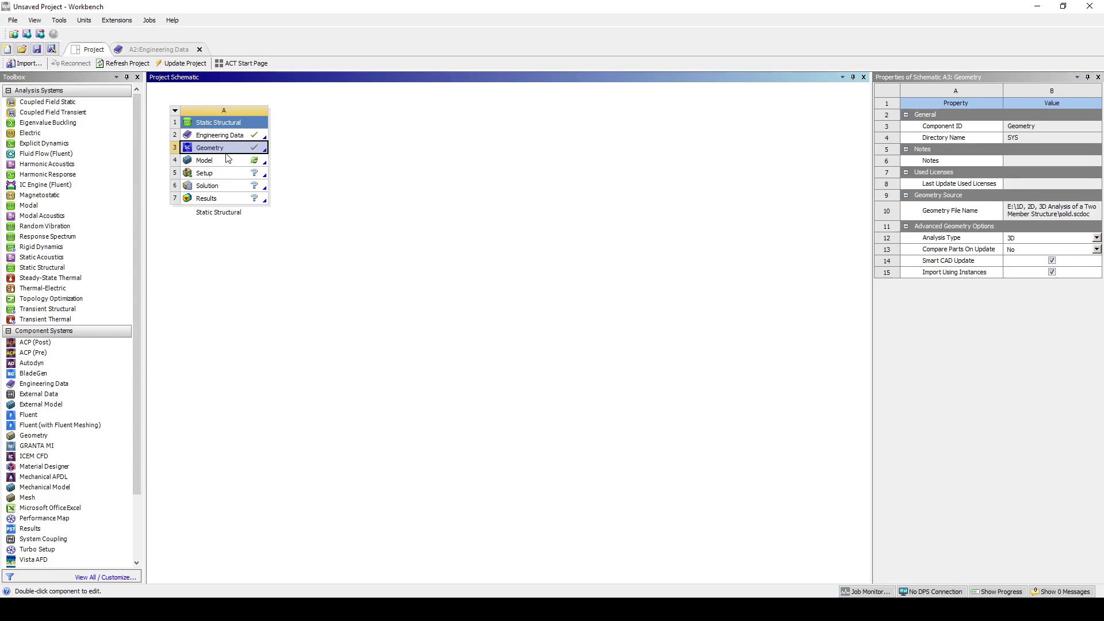
pyautogui.doubleClick(225, 161)
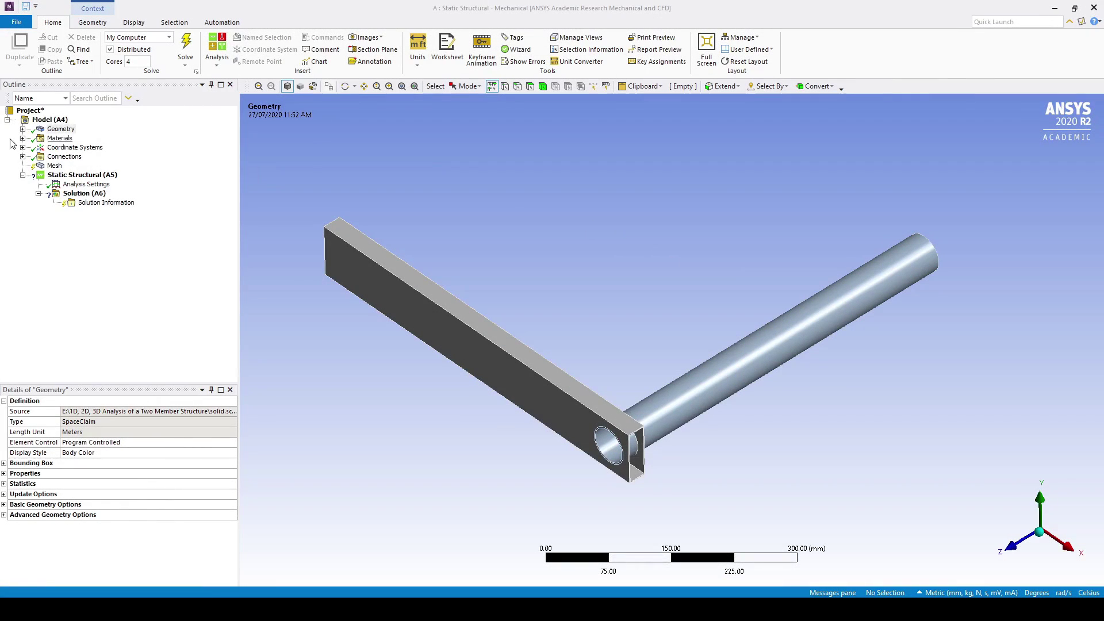
# Assign Aluminum Alloy to both the solid\RHS and solid\tube bodies
pyautogui.click(23, 129)
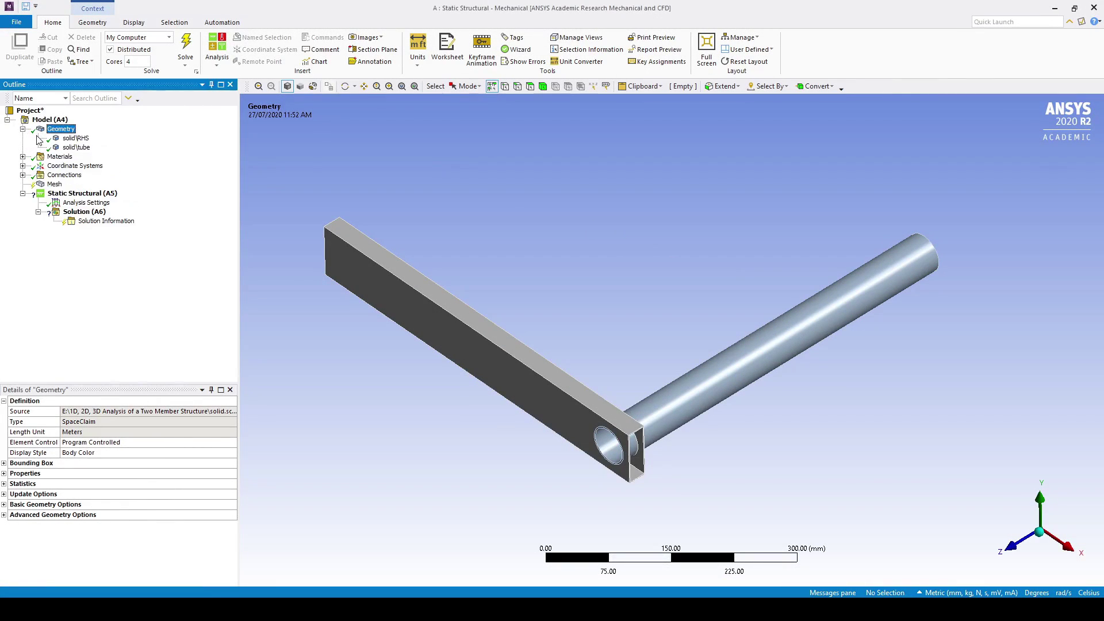
pyautogui.click(72, 138)
pyautogui.keyDown('ctrl'); pyautogui.click(76, 148); pyautogui.keyUp('ctrl')
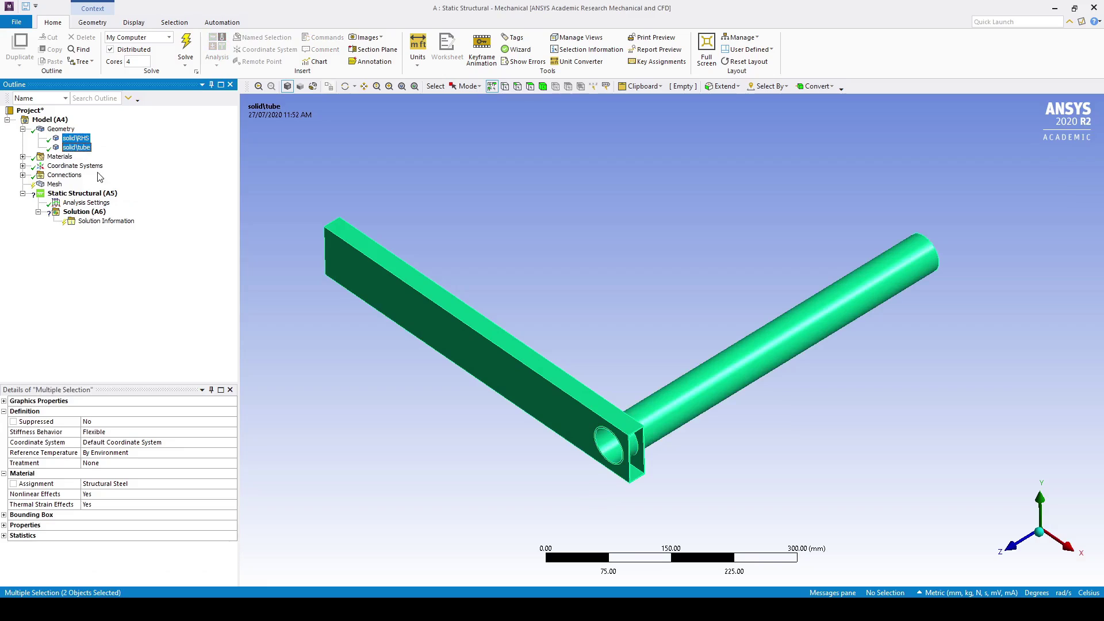
pyautogui.click(231, 486)
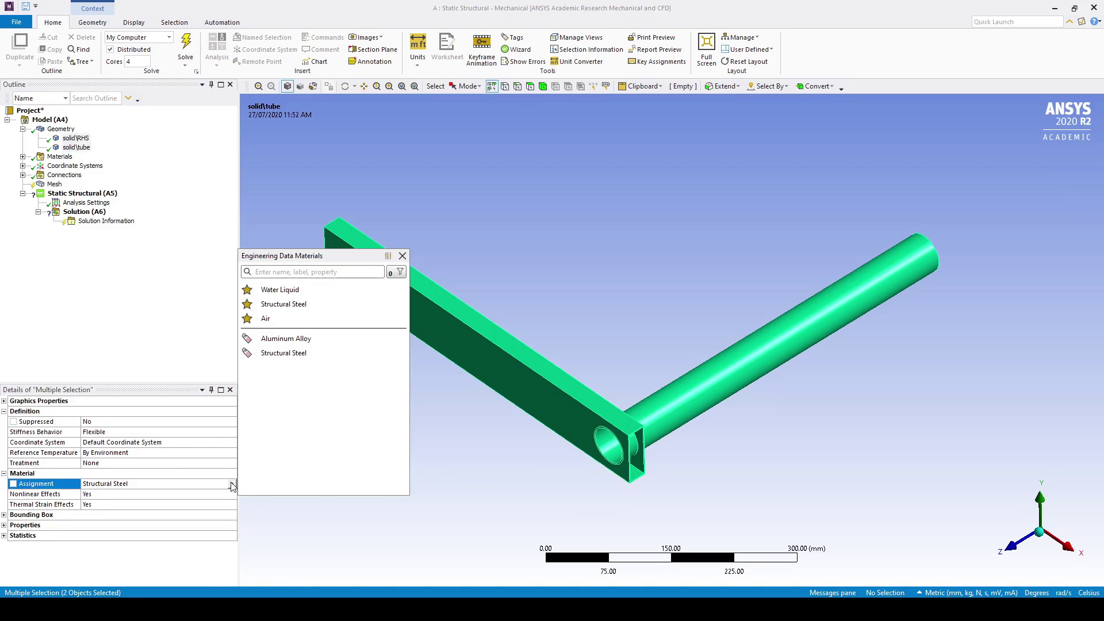
pyautogui.click(303, 344)
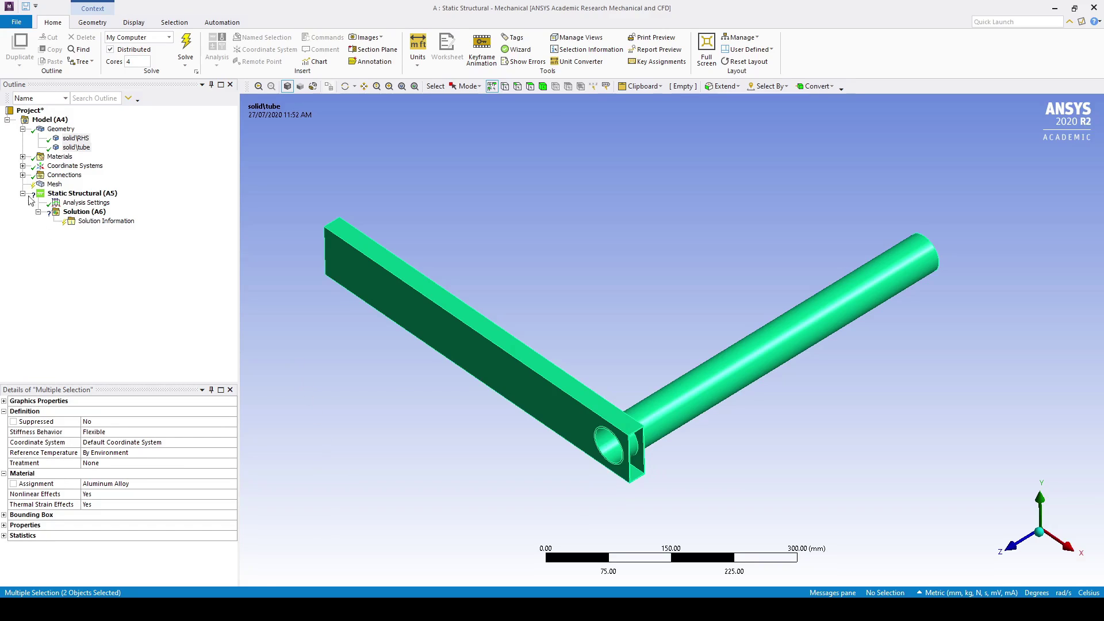
# Inspect the bonded contact region between solid\RHS and solid\tube, then select Mesh
pyautogui.click(23, 176)
pyautogui.click(95, 194)
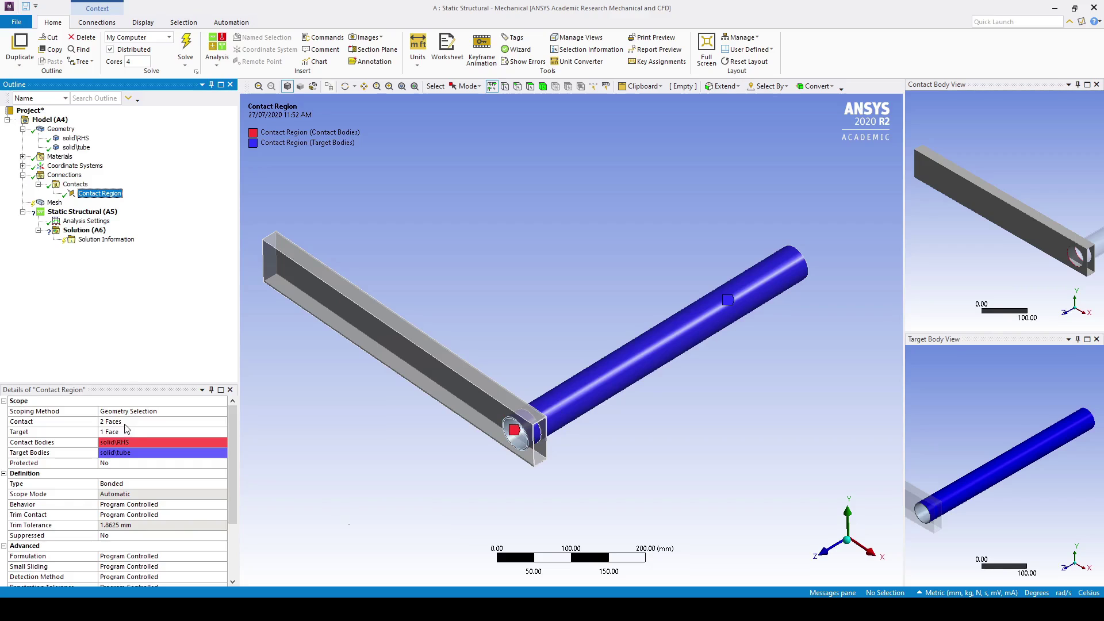
pyautogui.scroll(6, 482, 439)
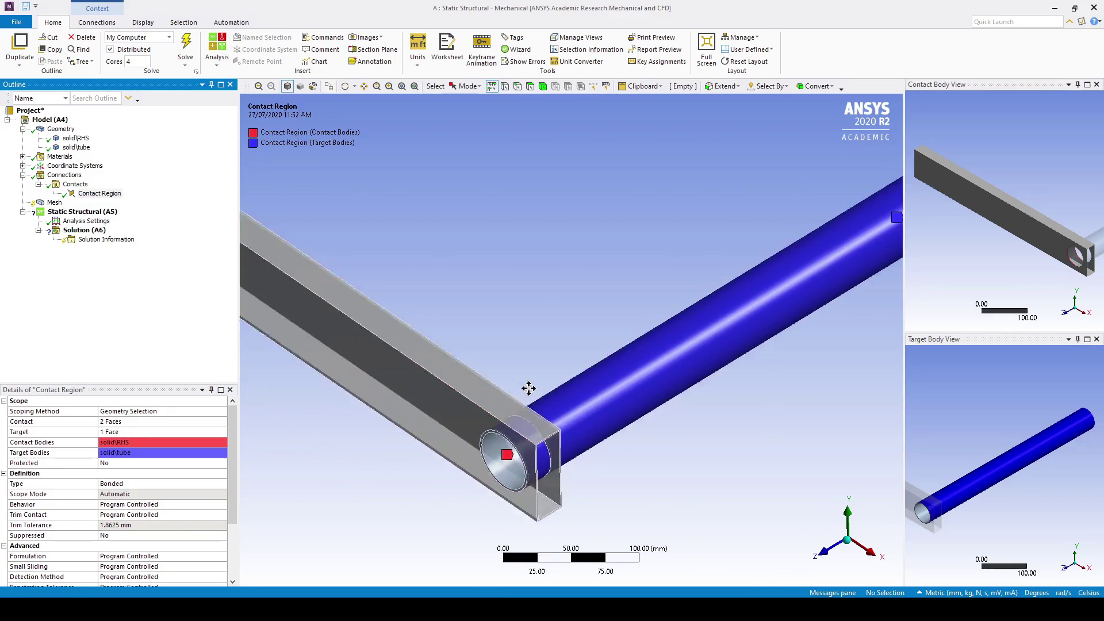
pyautogui.moveTo(567, 288); pyautogui.dragTo(596, 341, button='middle')
pyautogui.scroll(-5, 646, 309)
pyautogui.scroll(-3, 595, 341)
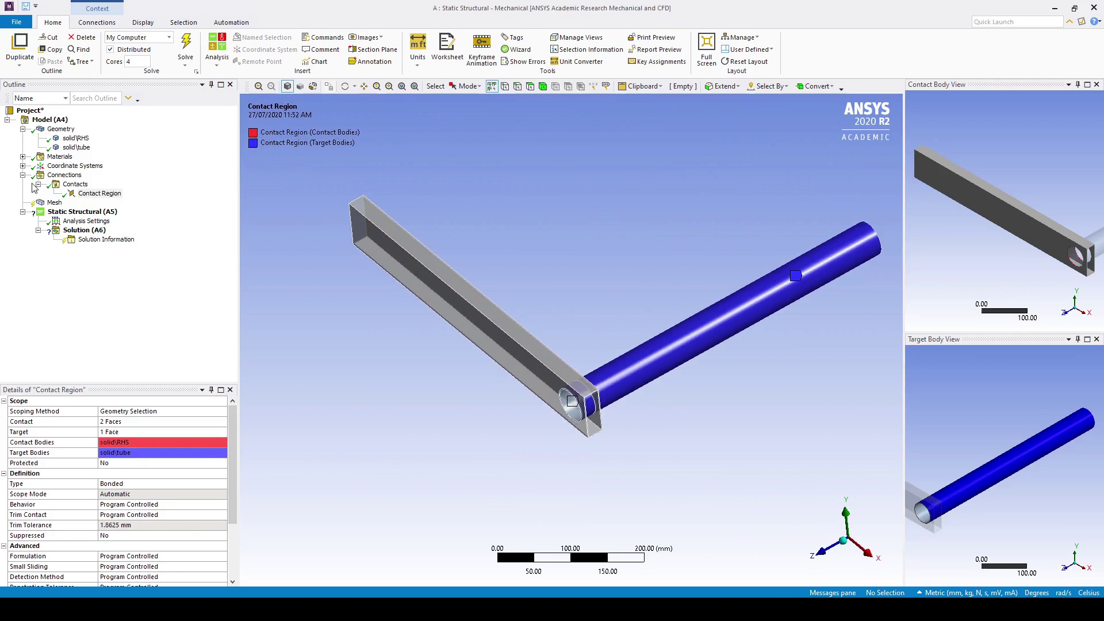
pyautogui.click(54, 203)
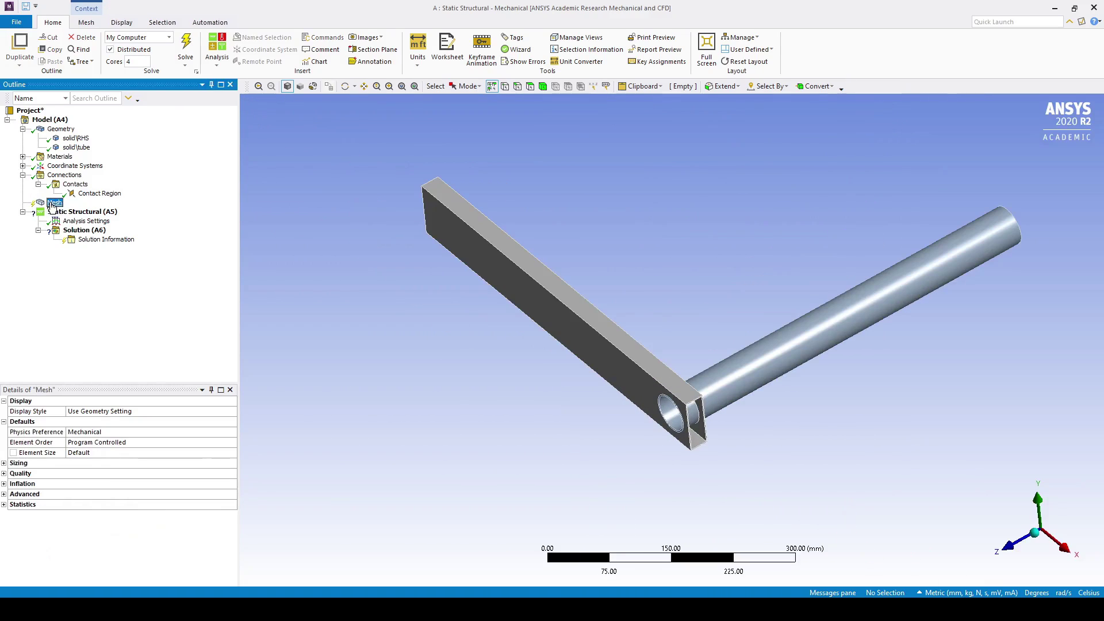
# Set mesh element size 10 mm, Transition Slow and Span Angle Center Fine
pyautogui.click(94, 454)
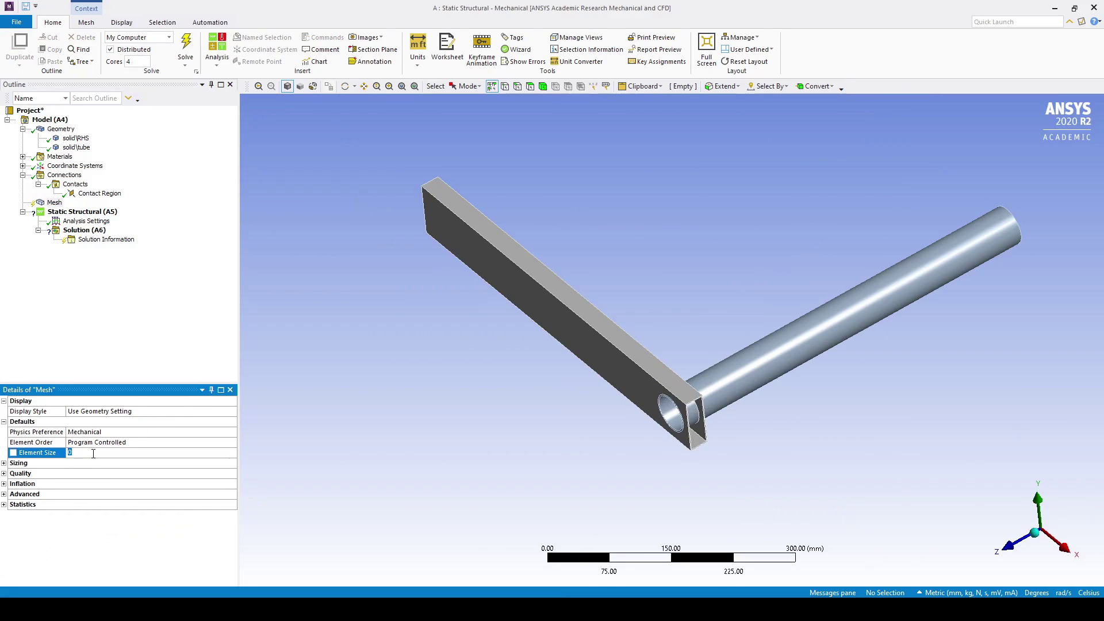
pyautogui.click(4, 463)
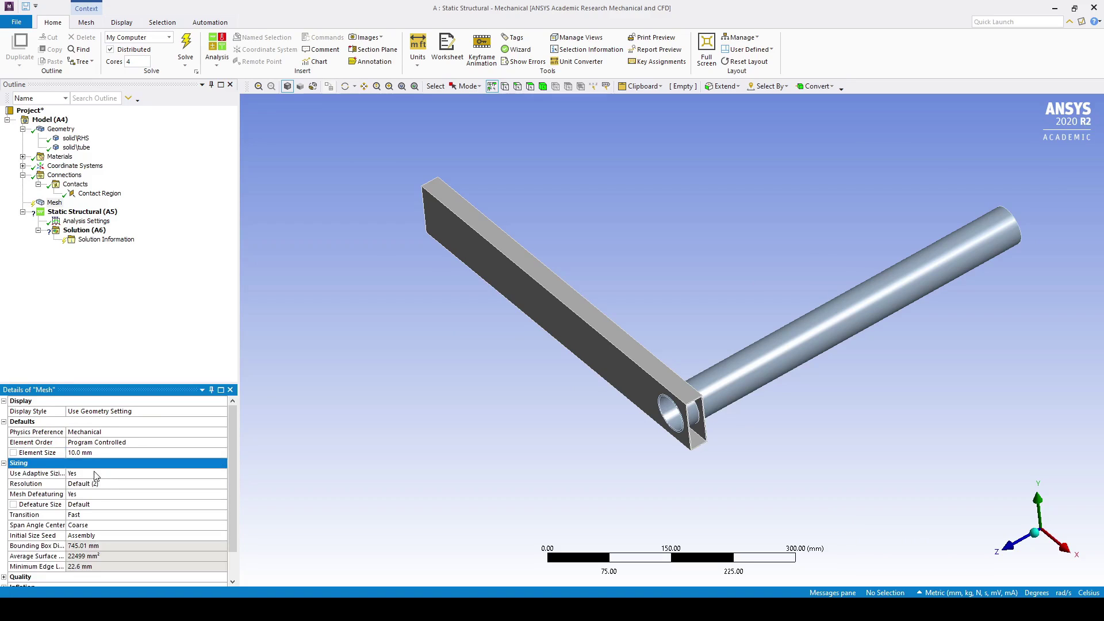
pyautogui.click(91, 515)
pyautogui.click(222, 515)
pyautogui.click(216, 534)
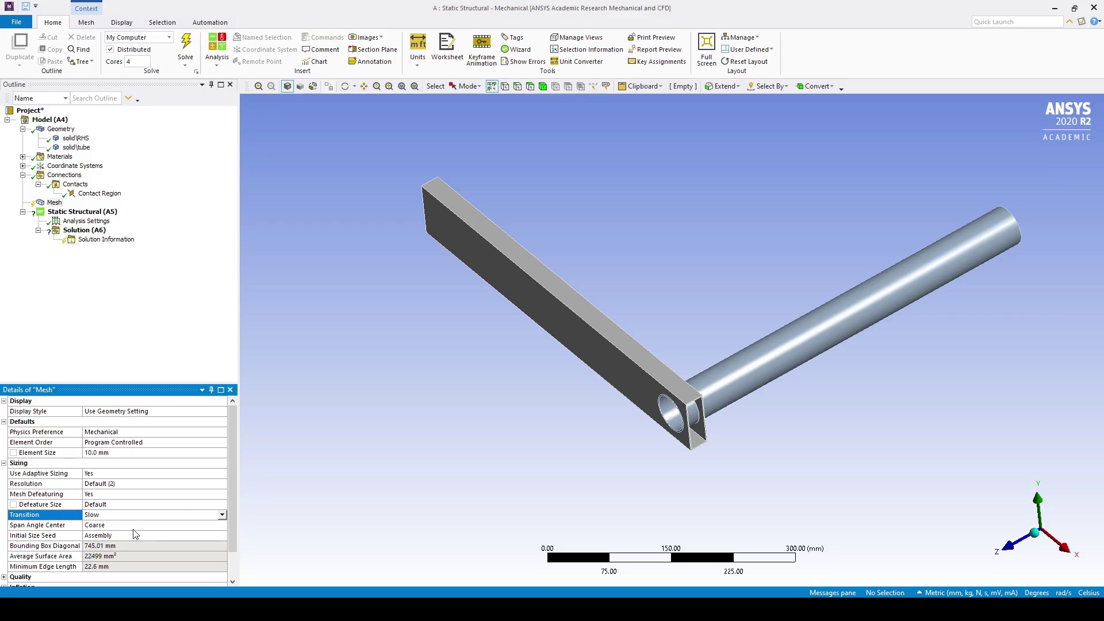
pyautogui.click(214, 525)
pyautogui.click(222, 526)
pyautogui.click(187, 551)
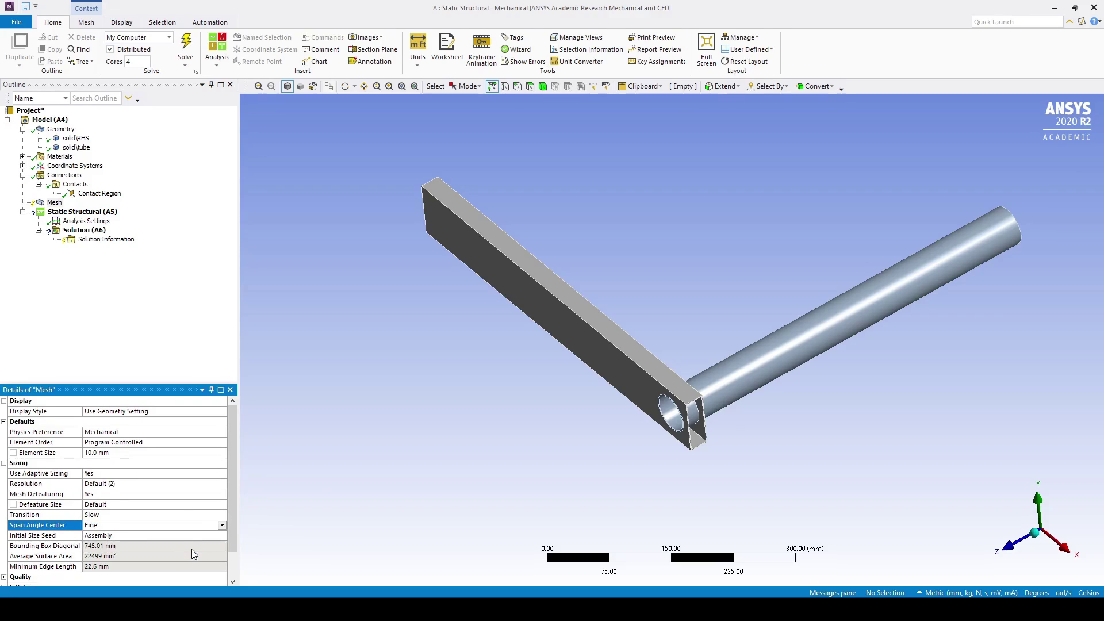
# Generate the mesh on both bodies and zoom in to check it
pyautogui.rightClick(57, 208)
pyautogui.click(86, 241)
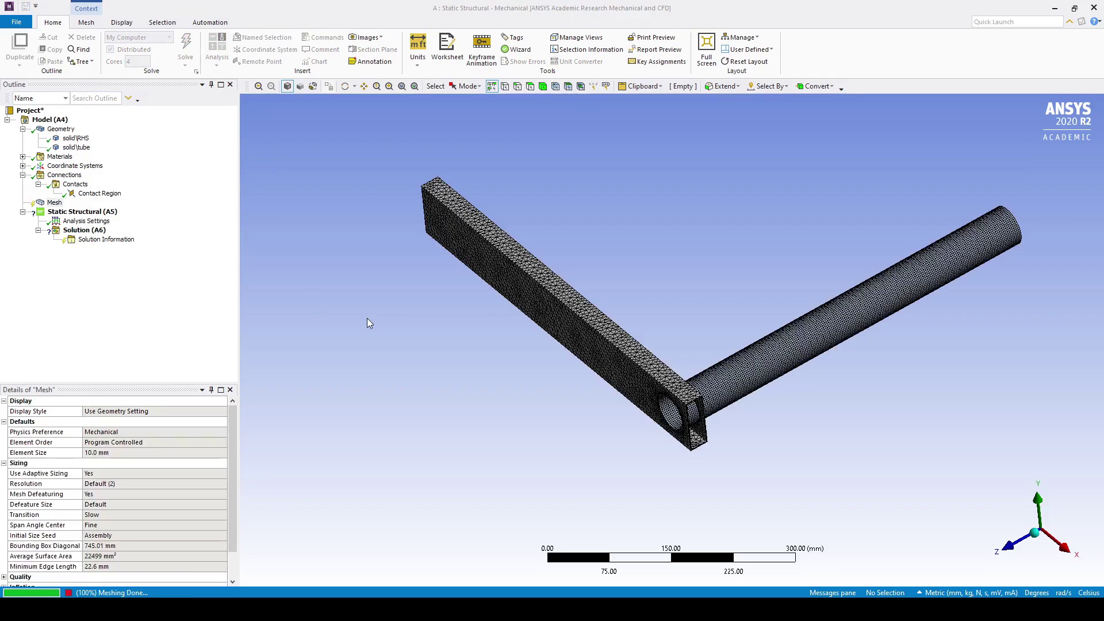
pyautogui.scroll(5, 732, 305)
pyautogui.scroll(3, 705, 472)
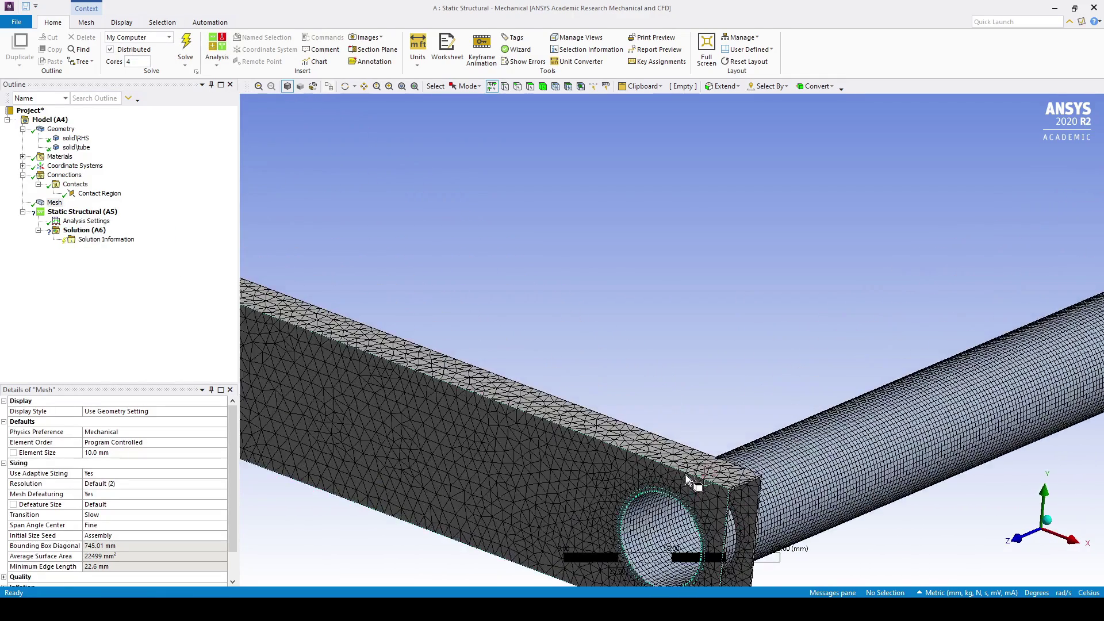
pyautogui.scroll(2, 634, 337)
pyautogui.scroll(8, 587, 325)
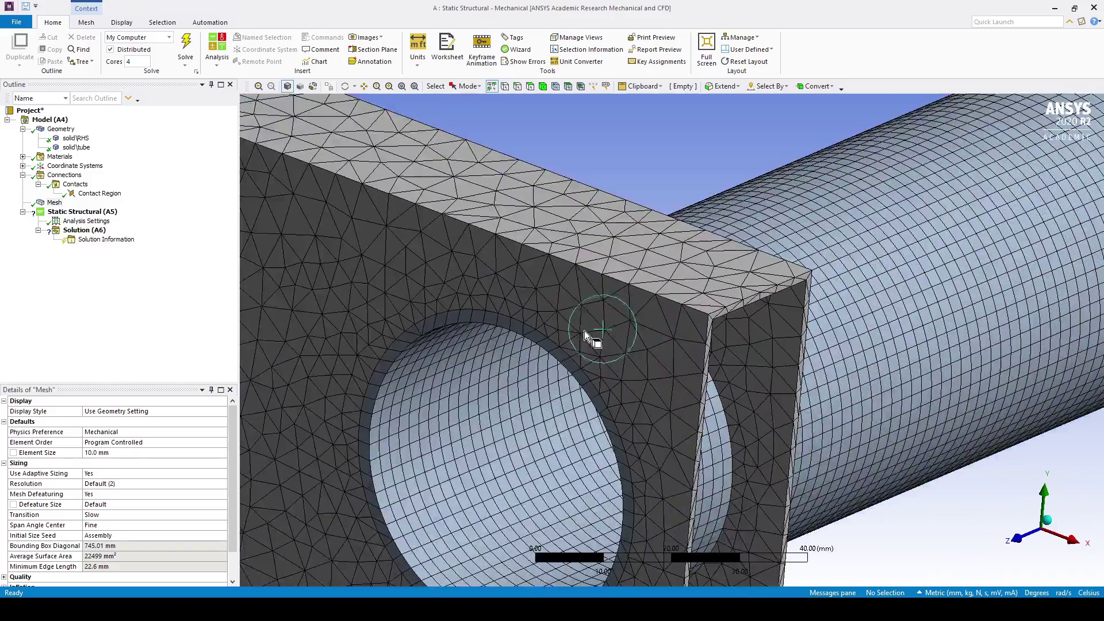
pyautogui.scroll(-10, 575, 323)
pyautogui.scroll(-6, 540, 318)
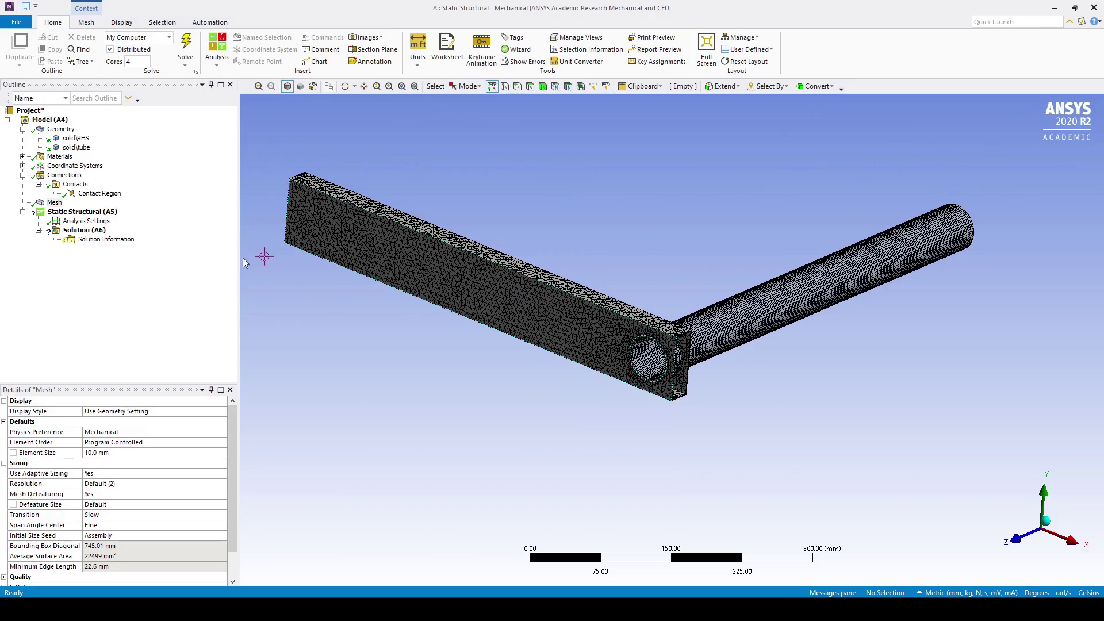
# Add a Fixed Support scoped to the tube's open end face
pyautogui.rightClick(96, 212)
pyautogui.moveTo(133, 220)
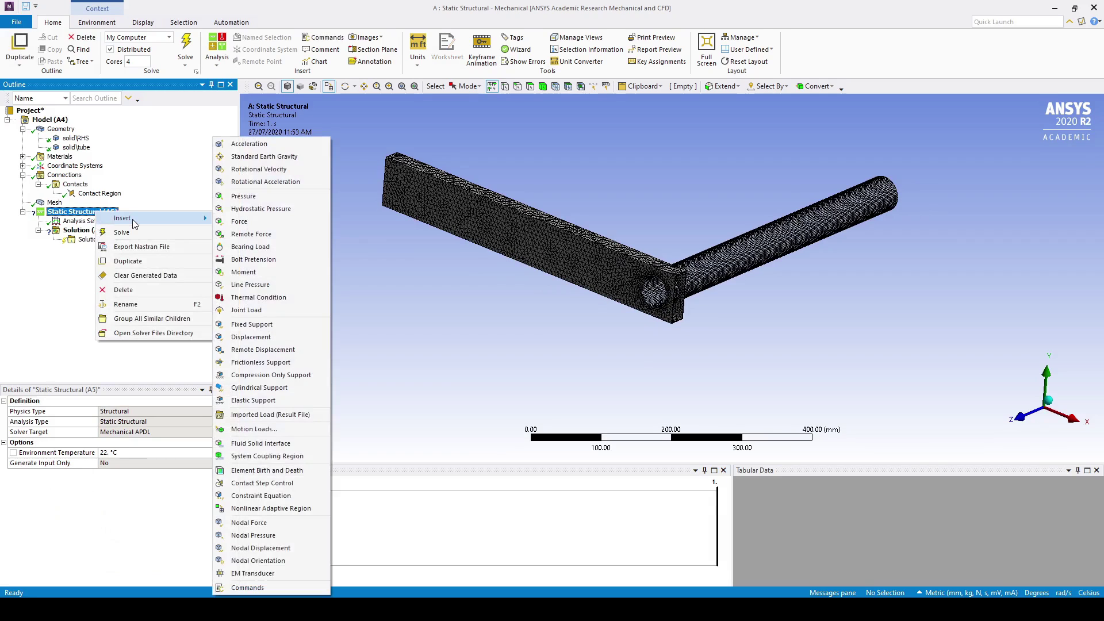
pyautogui.click(255, 325)
pyautogui.moveTo(1013, 189); pyautogui.dragTo(767, 277, button='middle')
pyautogui.scroll(6, 726, 301)
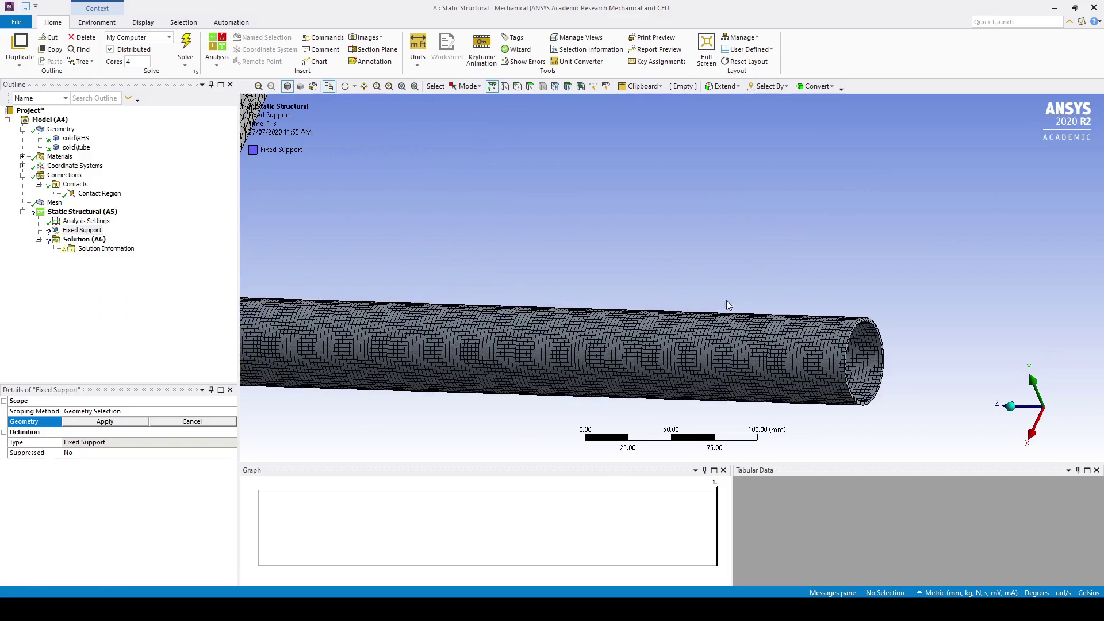
pyautogui.scroll(2, 707, 256)
pyautogui.click(820, 183)
pyautogui.click(105, 421)
# Rotate the view to the RHS and select its end face
pyautogui.scroll(-5, 573, 351)
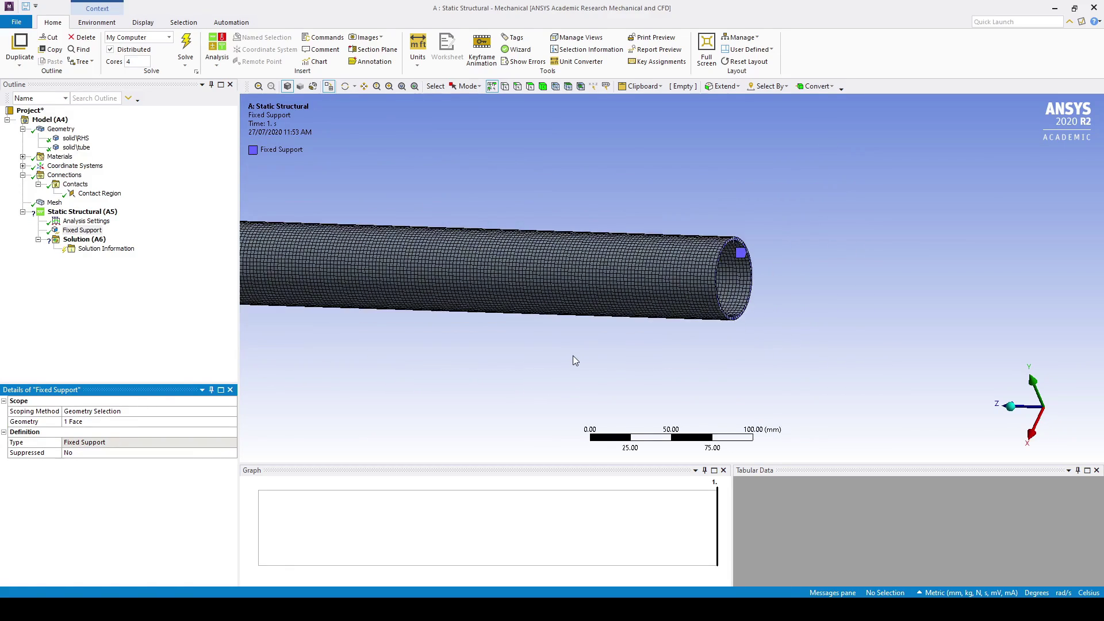
pyautogui.moveTo(573, 355); pyautogui.dragTo(710, 298, button='middle')
pyautogui.scroll(6, 688, 271)
pyautogui.scroll(3, 837, 221)
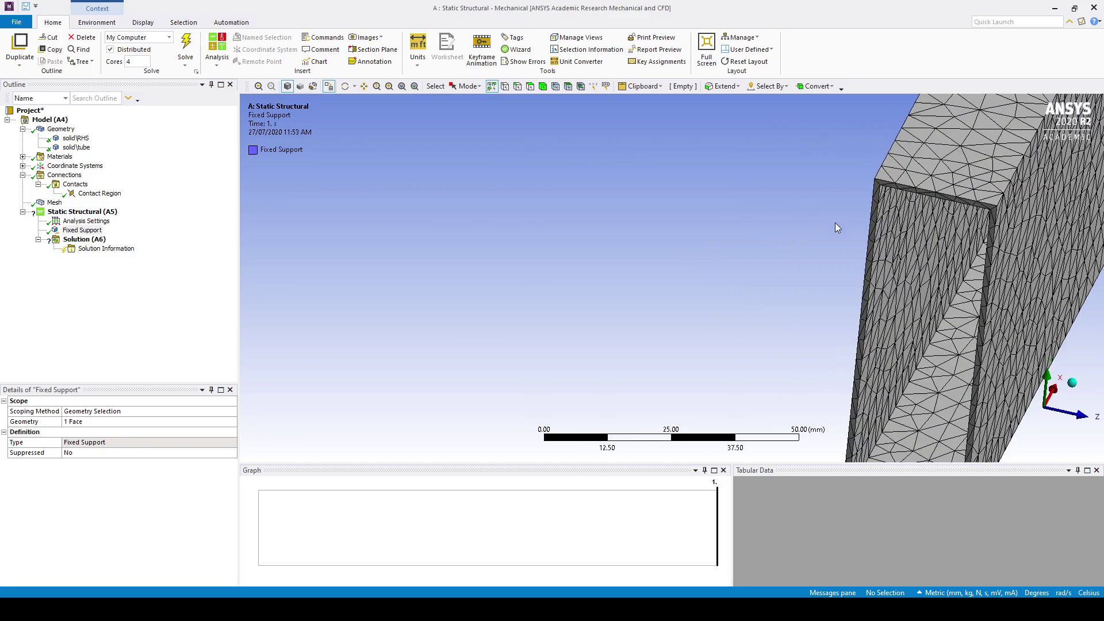
pyautogui.click(956, 169)
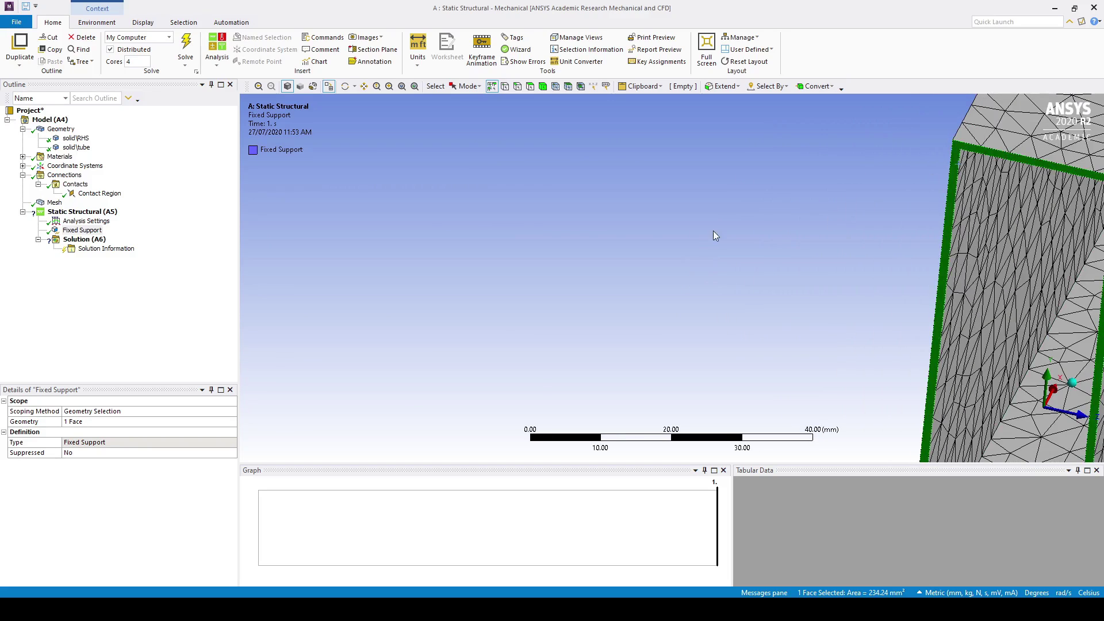
# Apply a Force defined by components, -100 N in Y, to the selected RHS face
pyautogui.rightClick(86, 218)
pyautogui.moveTo(144, 222)
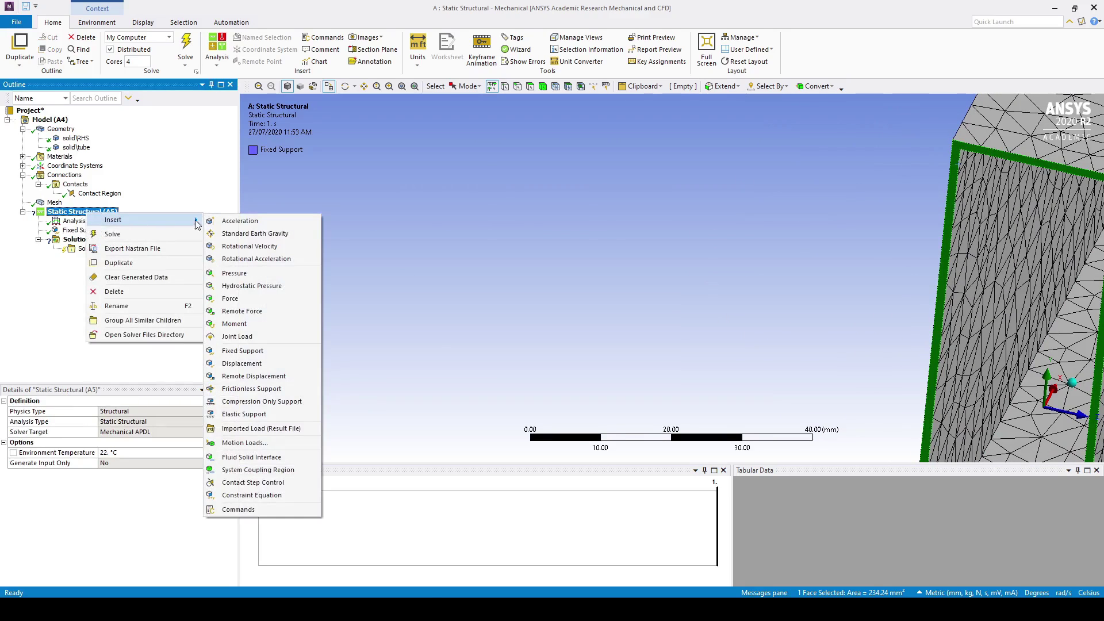
pyautogui.click(267, 291)
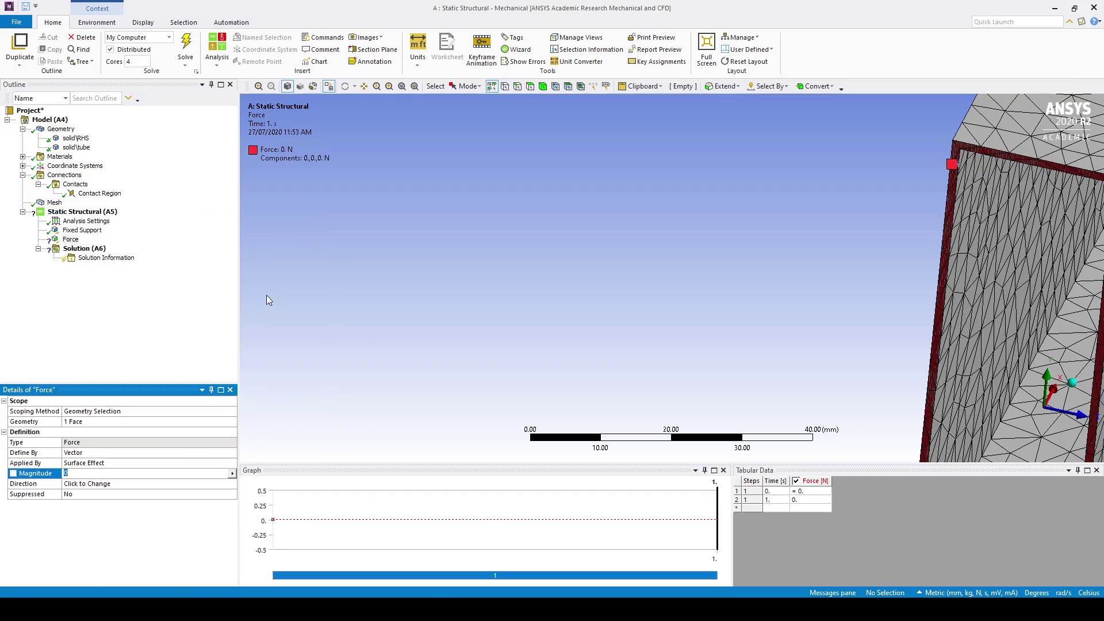
pyautogui.click(230, 453)
pyautogui.click(223, 462)
pyautogui.click(110, 493)
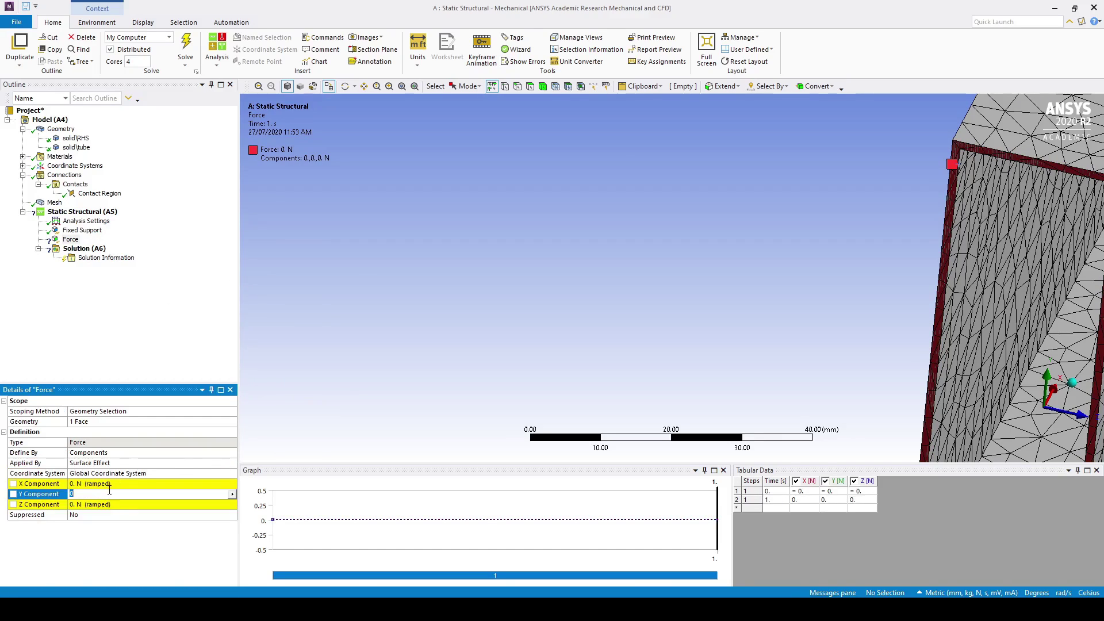
pyautogui.press('Return')
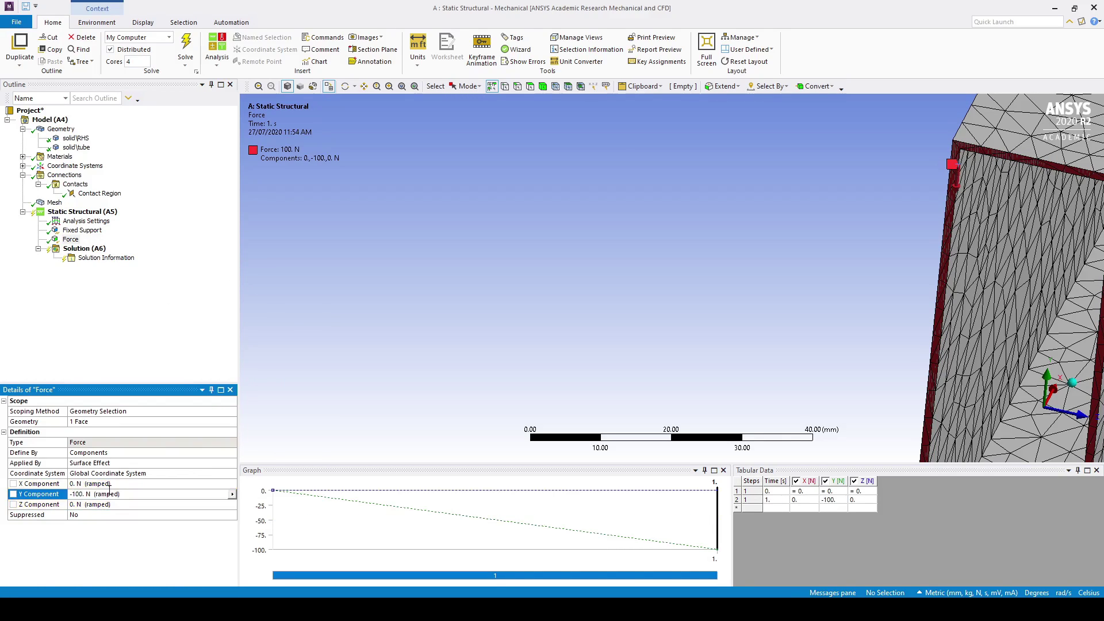
pyautogui.scroll(-10, 855, 227)
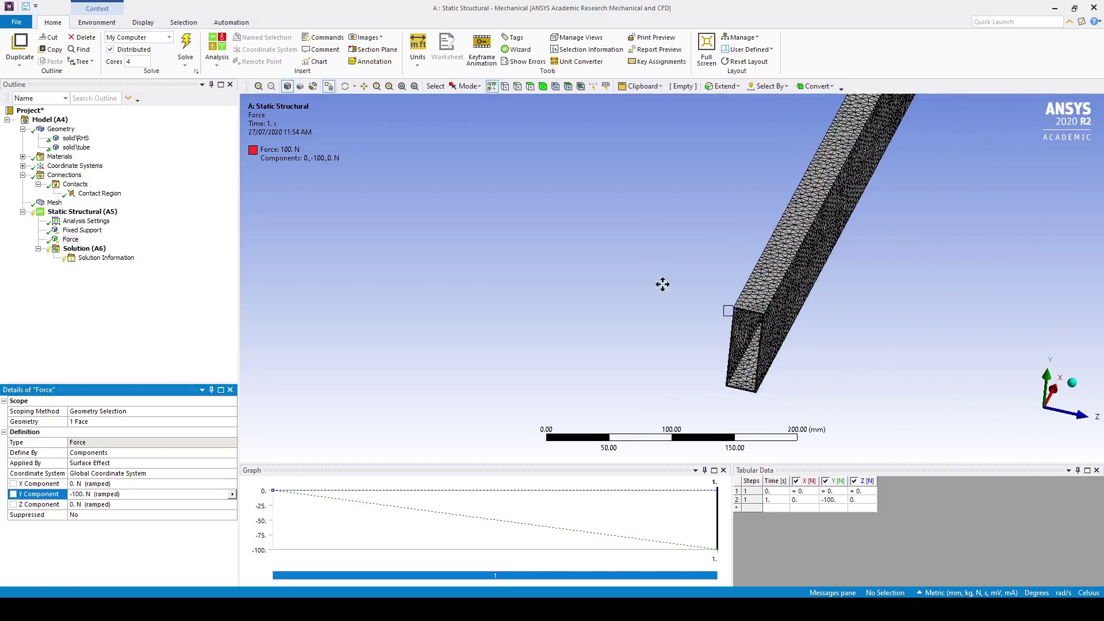
pyautogui.moveTo(655, 293); pyautogui.dragTo(690, 258, button='middle')
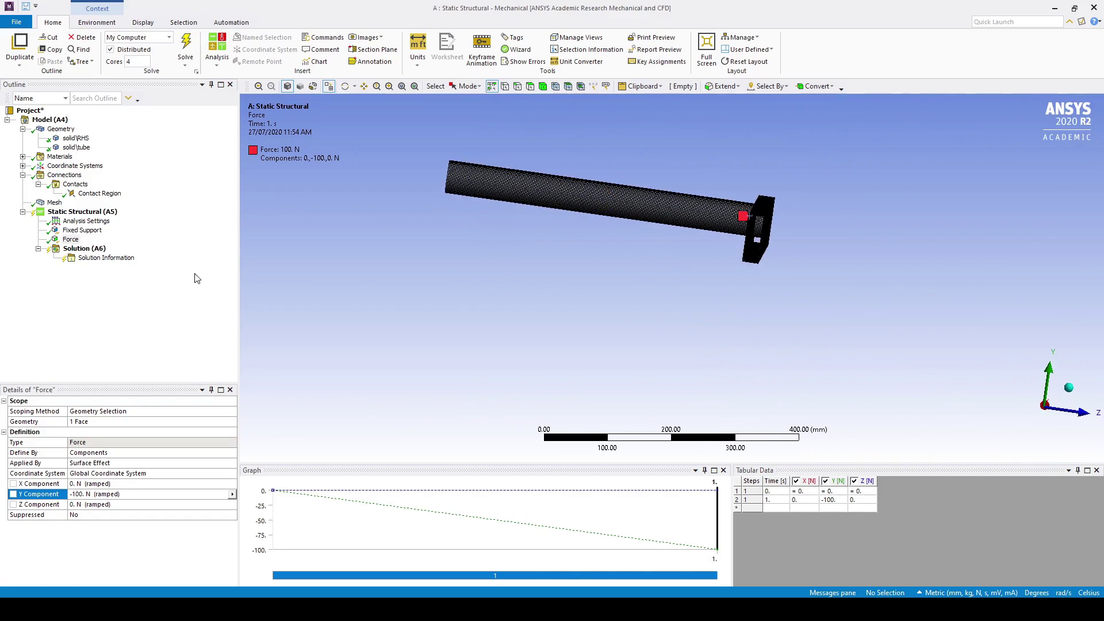
# Solve the static structural analysis
pyautogui.rightClick(67, 212)
pyautogui.click(93, 233)
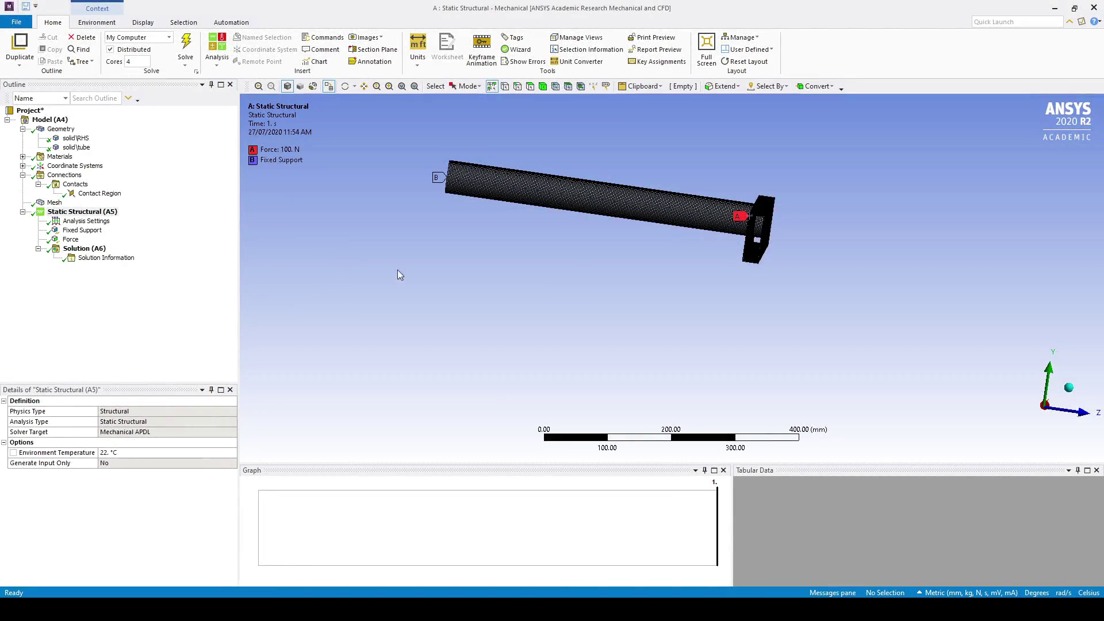
pyautogui.moveTo(398, 270)
pyautogui.mouseDown(button='middle')
pyautogui.moveTo(664, 258)
pyautogui.moveTo(636, 273)
pyautogui.mouseUp(button='middle')
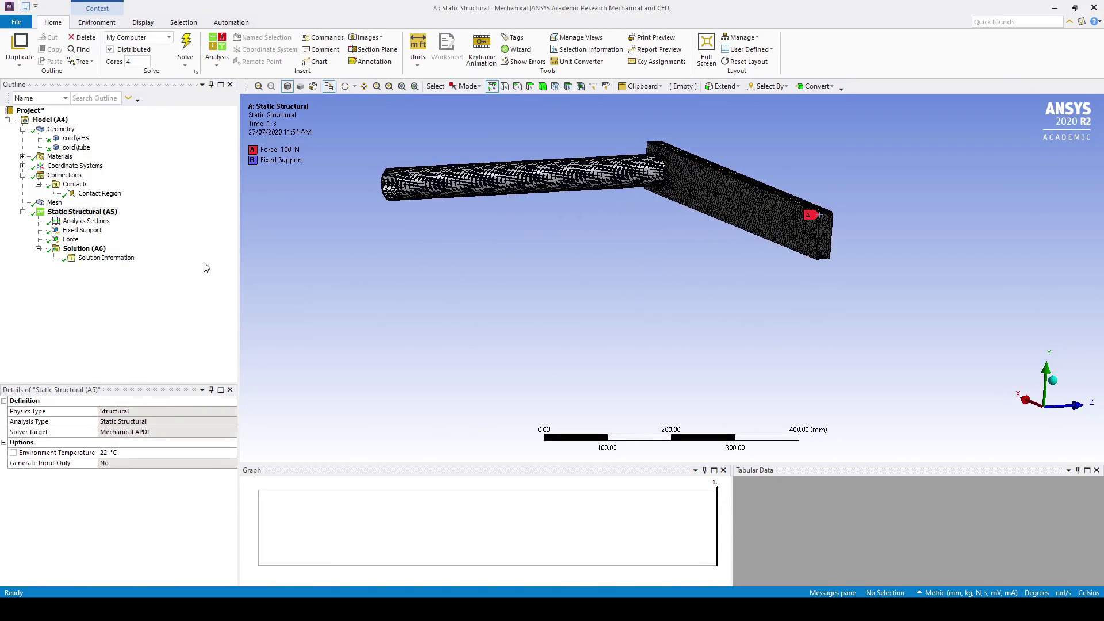
# Add and evaluate a Total Deformation result, showing a 3.6132 mm maximum on the RHS
pyautogui.rightClick(91, 247)
pyautogui.moveTo(144, 254)
pyautogui.moveTo(238, 254)
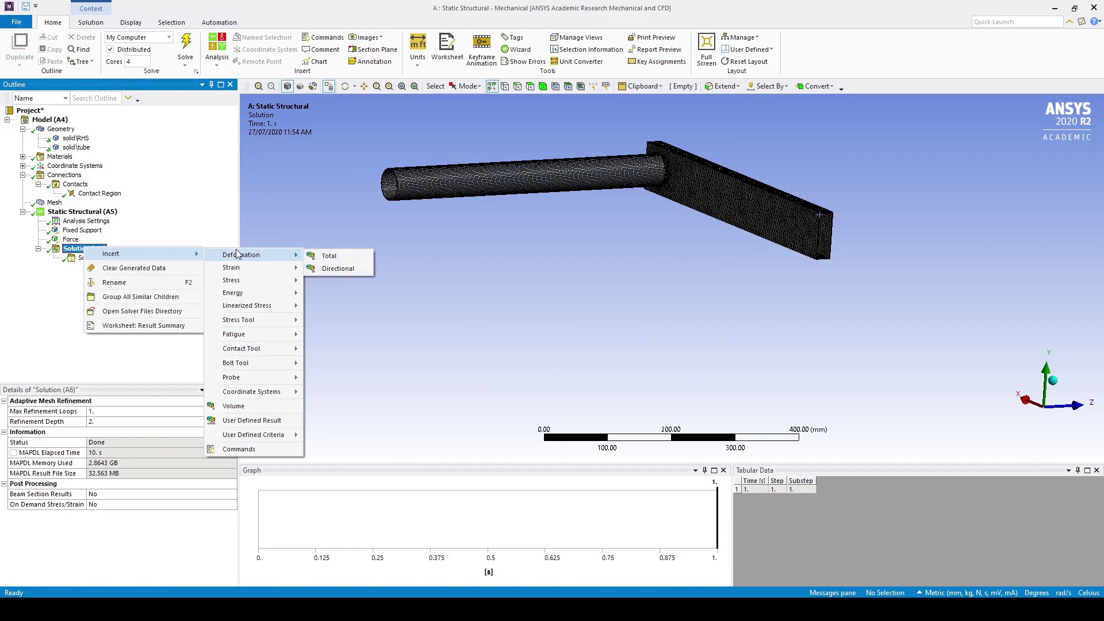
pyautogui.click(329, 255)
pyautogui.rightClick(105, 267)
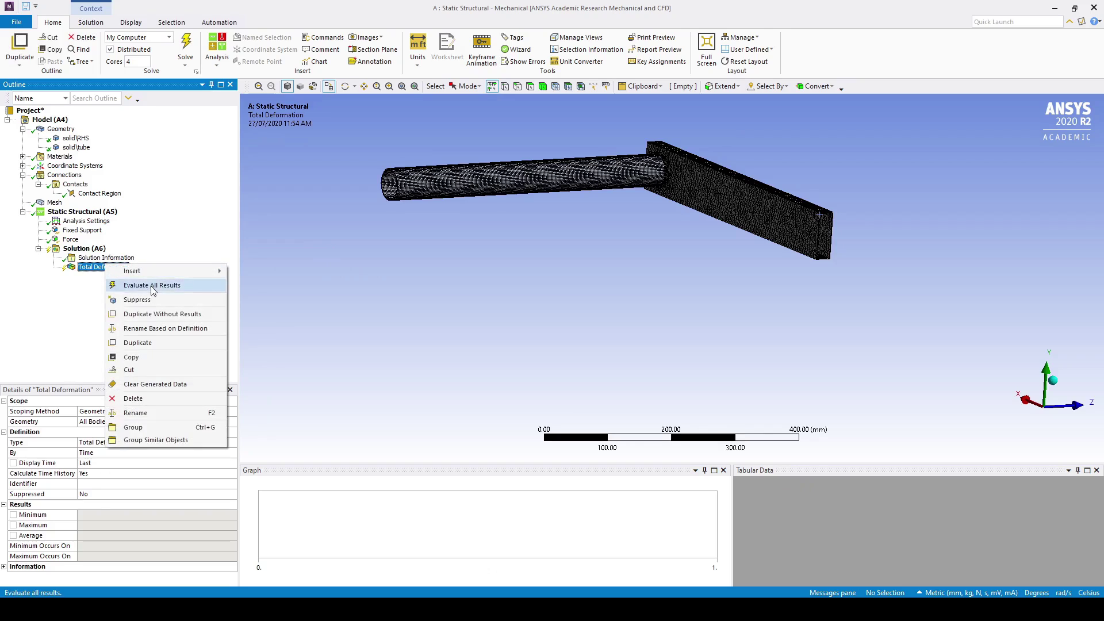
pyautogui.click(152, 286)
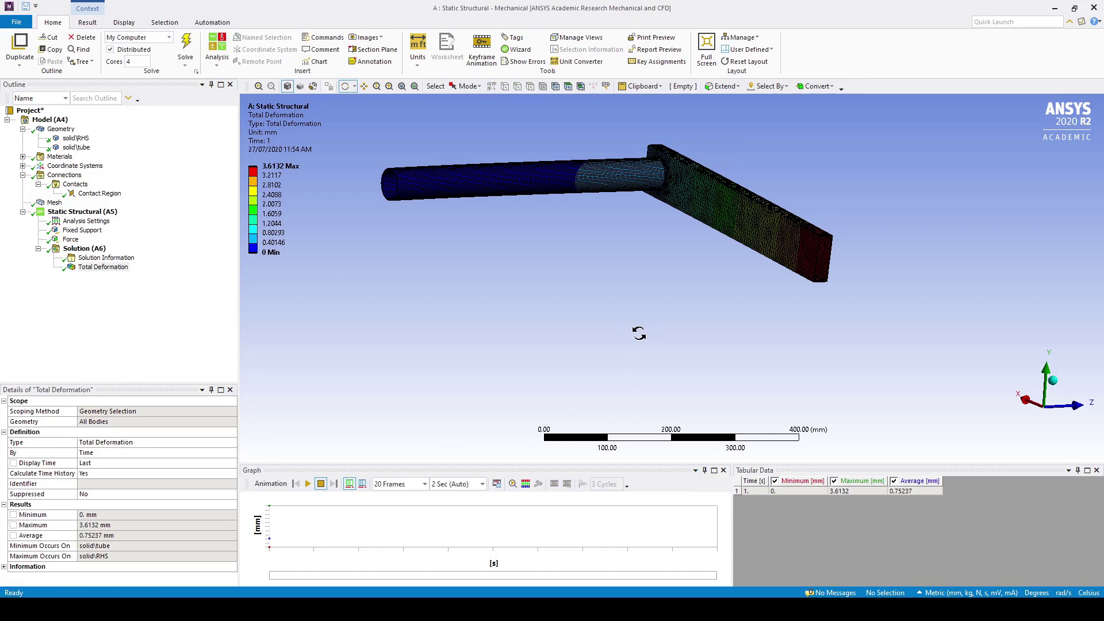
pyautogui.moveTo(712, 277); pyautogui.dragTo(756, 334)
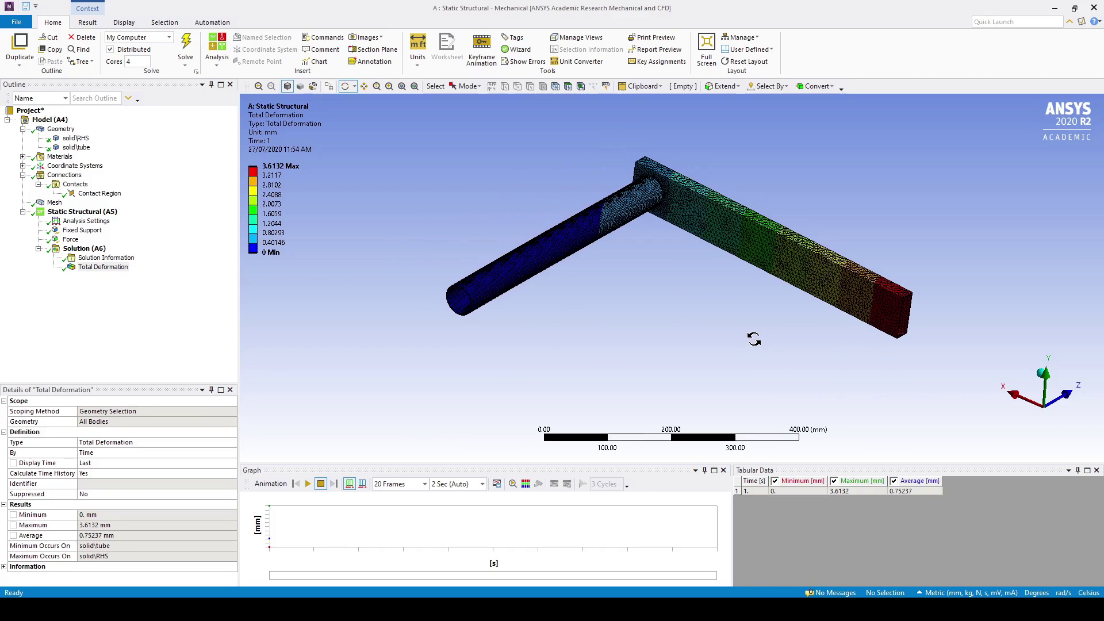
# Insert and evaluate an Equivalent (von-Mises) Stress result peaking at 31.696 MPa
pyautogui.rightClick(98, 251)
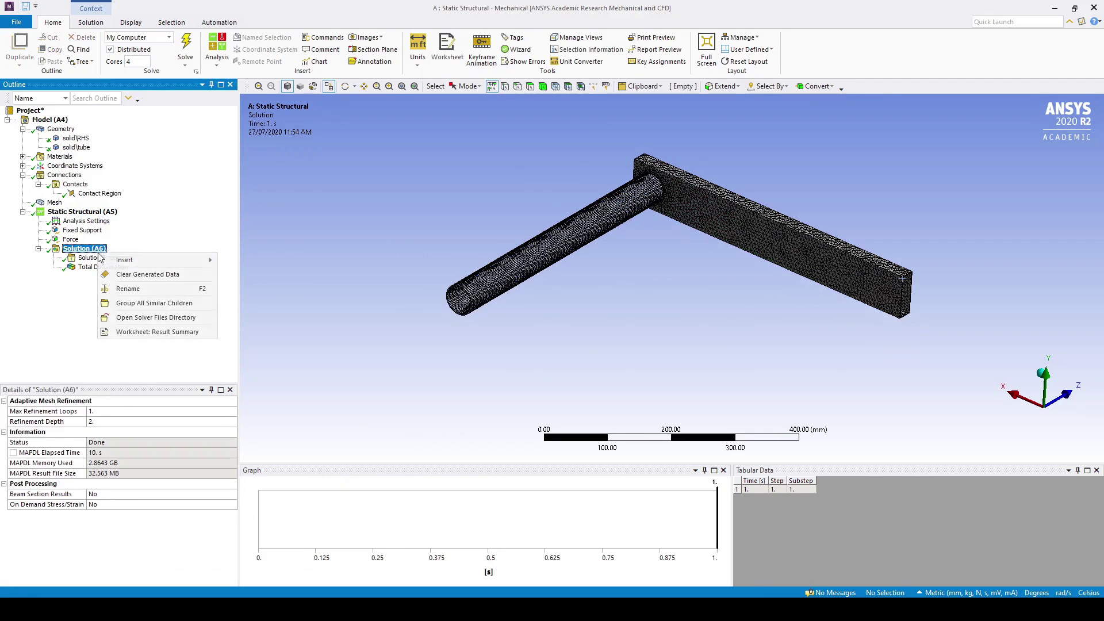
pyautogui.moveTo(132, 260)
pyautogui.moveTo(259, 287)
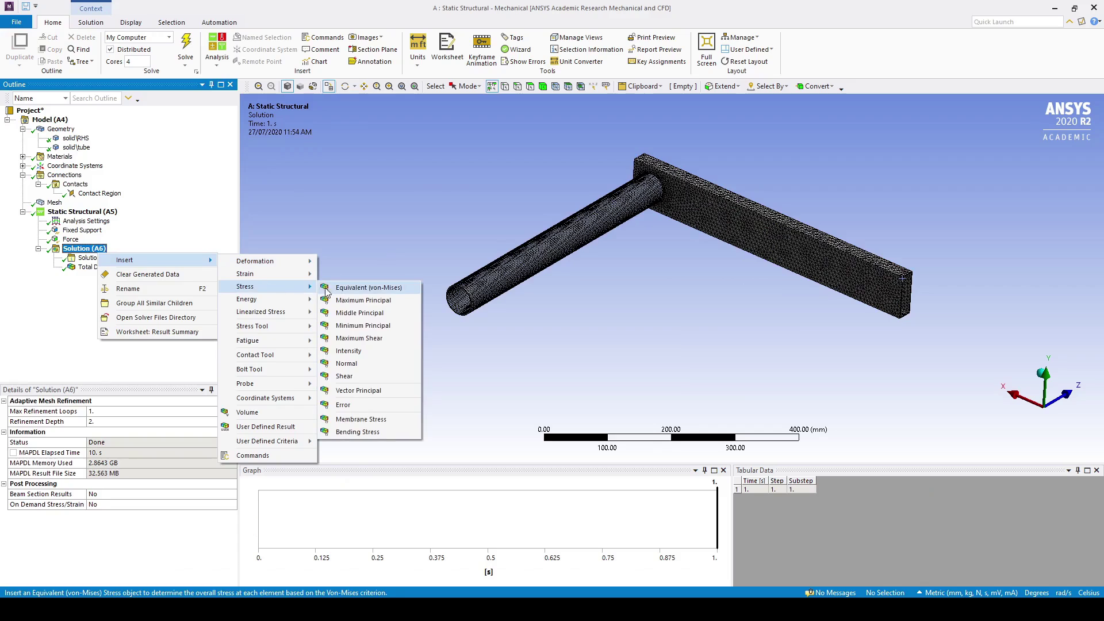
pyautogui.click(346, 287)
pyautogui.rightClick(114, 280)
pyautogui.click(158, 292)
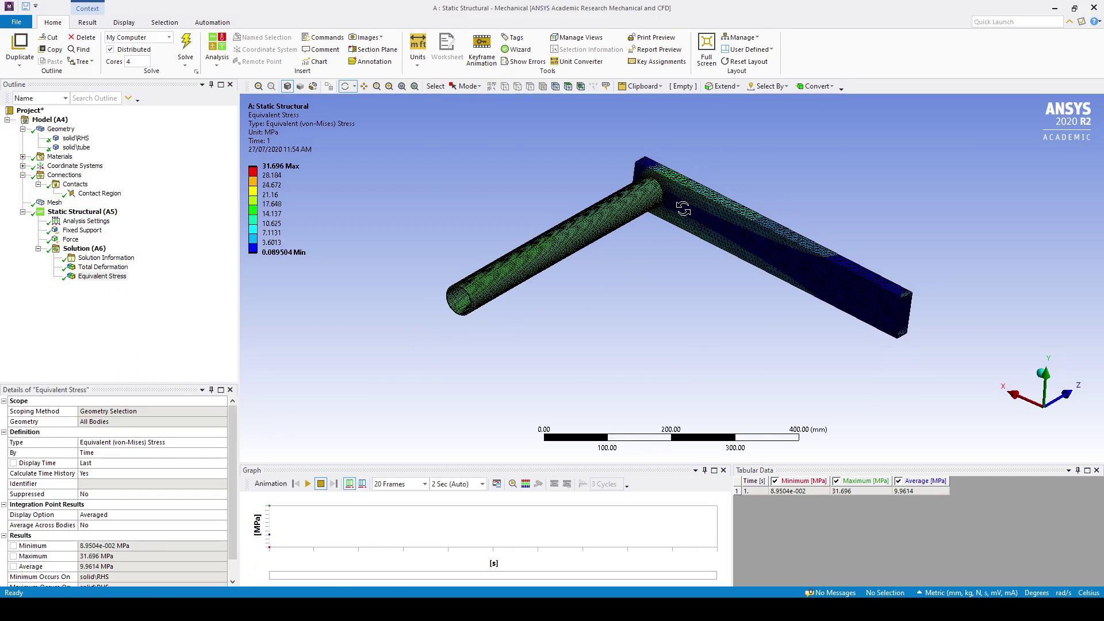
pyautogui.moveTo(683, 205); pyautogui.dragTo(671, 301)
pyautogui.scroll(5, 604, 240)
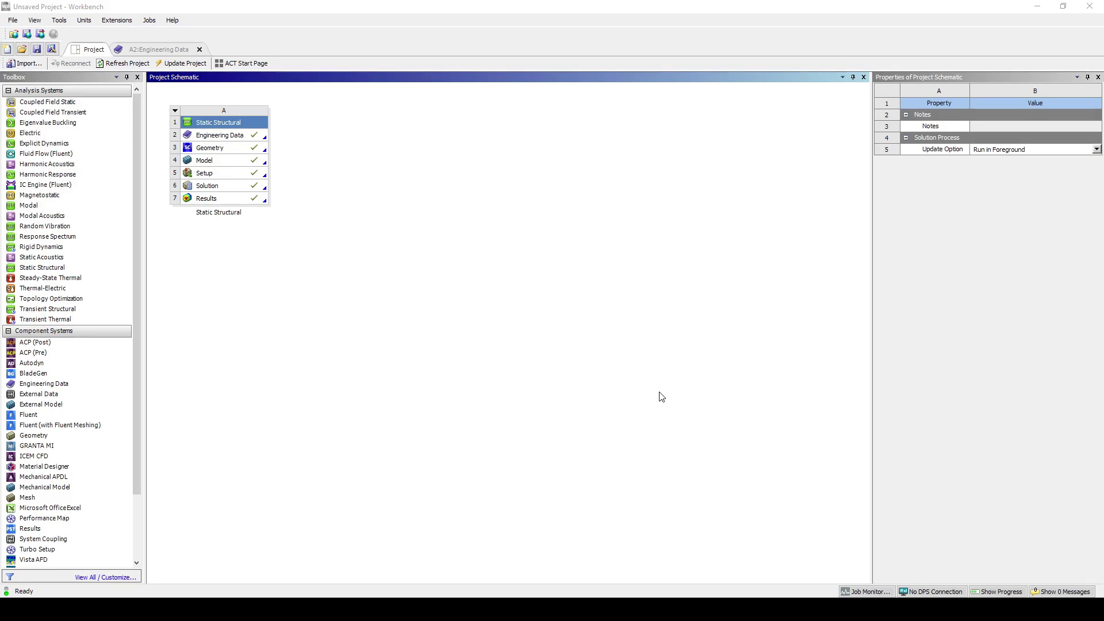
# Add a second Static Structural system B sharing system A's Engineering Data
pyautogui.moveTo(42, 268); pyautogui.dragTo(203, 266)
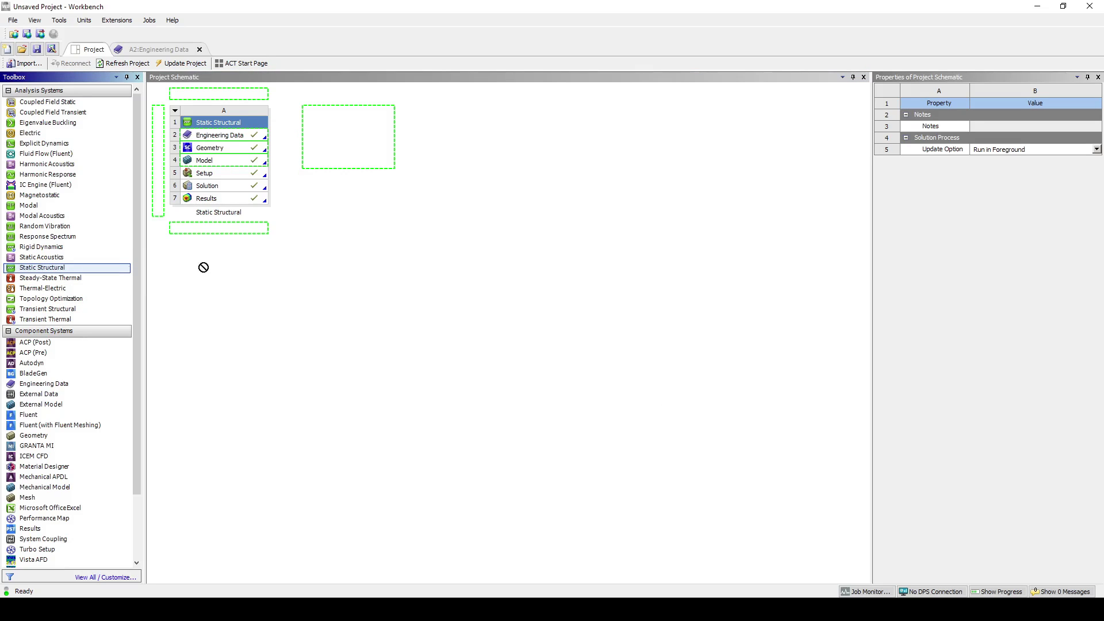
pyautogui.moveTo(398, 136); pyautogui.dragTo(370, 139)
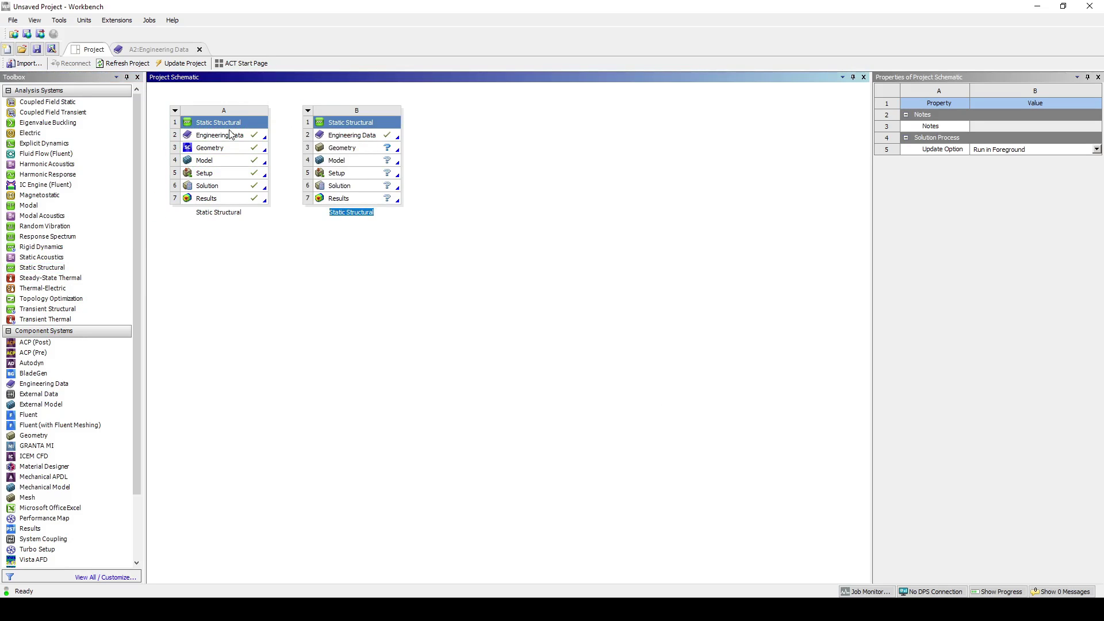
pyautogui.moveTo(221, 137); pyautogui.dragTo(349, 139)
# Import shell.scdoc as system B's geometry and open its model in Mechanical
pyautogui.rightClick(357, 149)
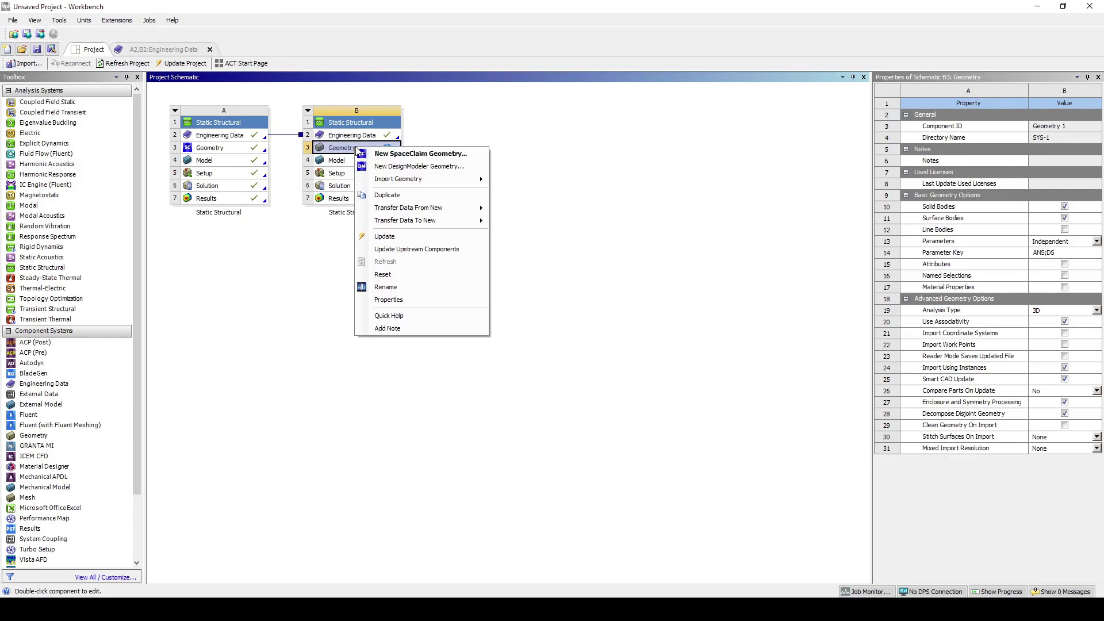
pyautogui.moveTo(460, 181)
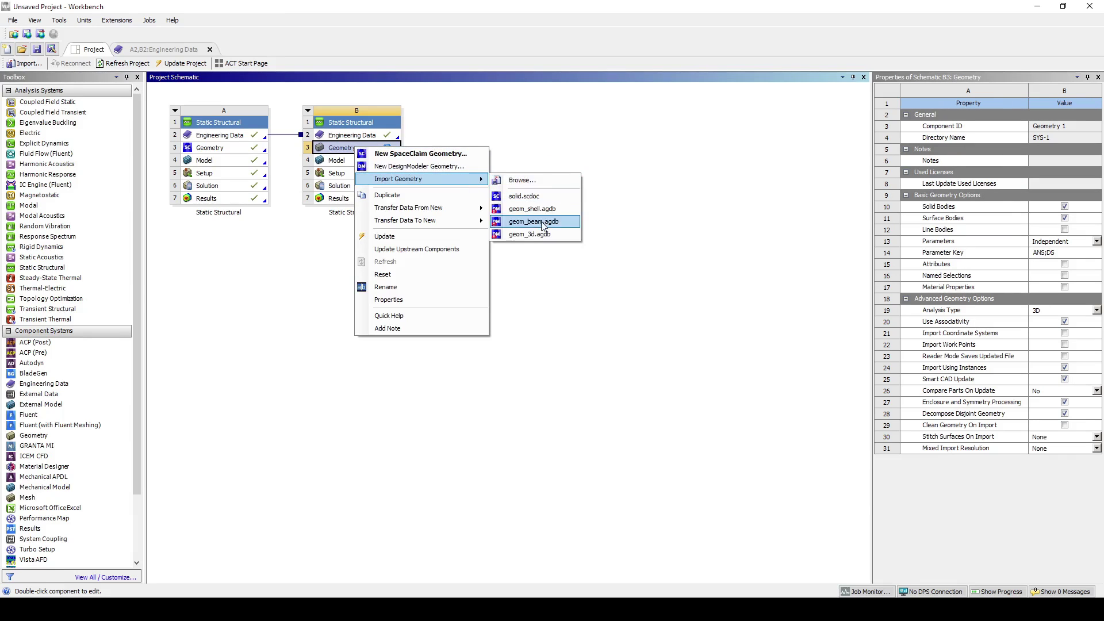
pyautogui.click(523, 180)
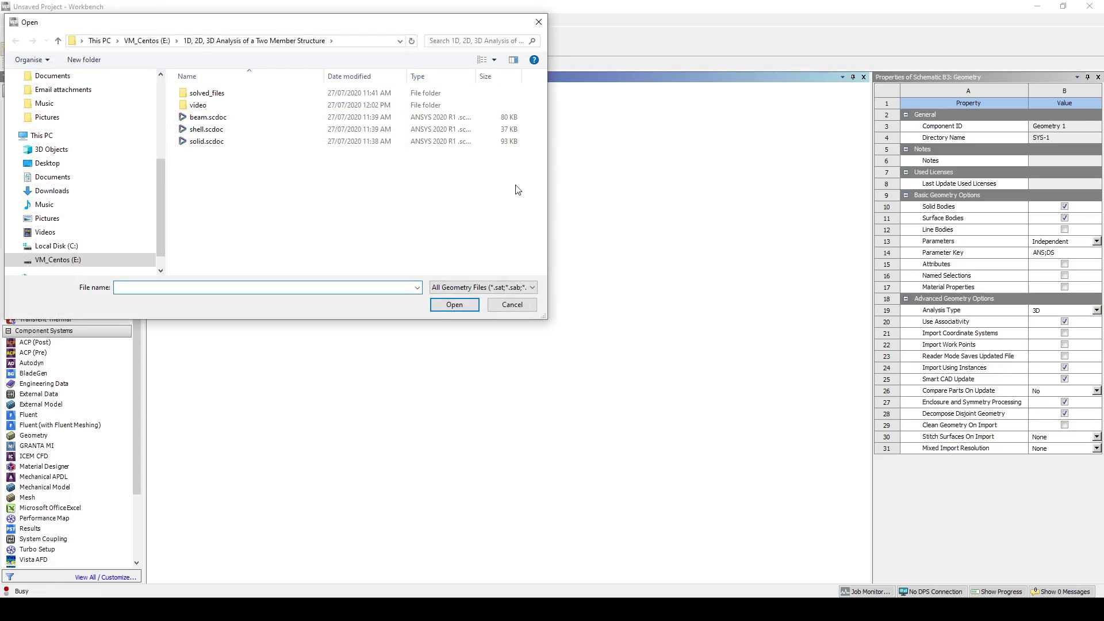
pyautogui.doubleClick(219, 129)
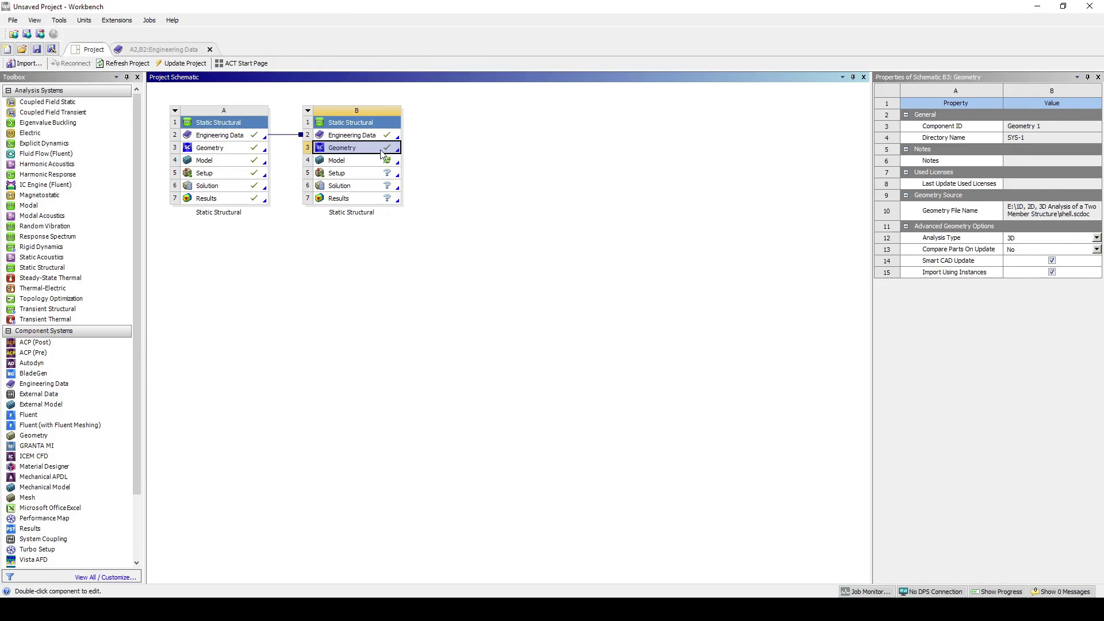
pyautogui.click(372, 161)
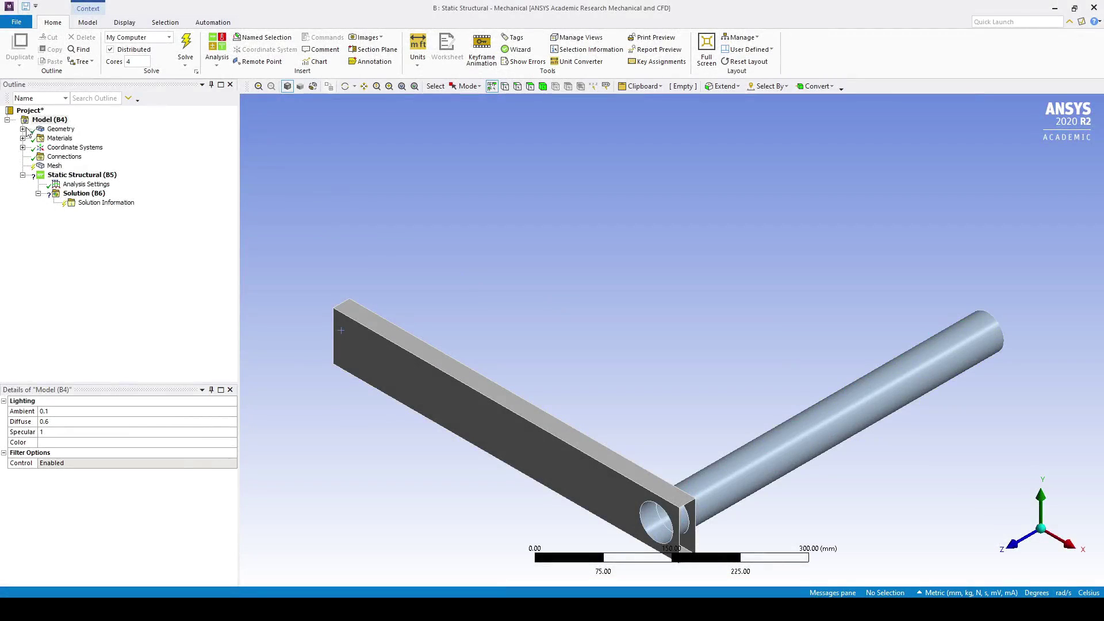
# Set the first shell body's thickness to 1.2 mm, review the tube body, and select both bodies
pyautogui.click(23, 129)
pyautogui.click(73, 138)
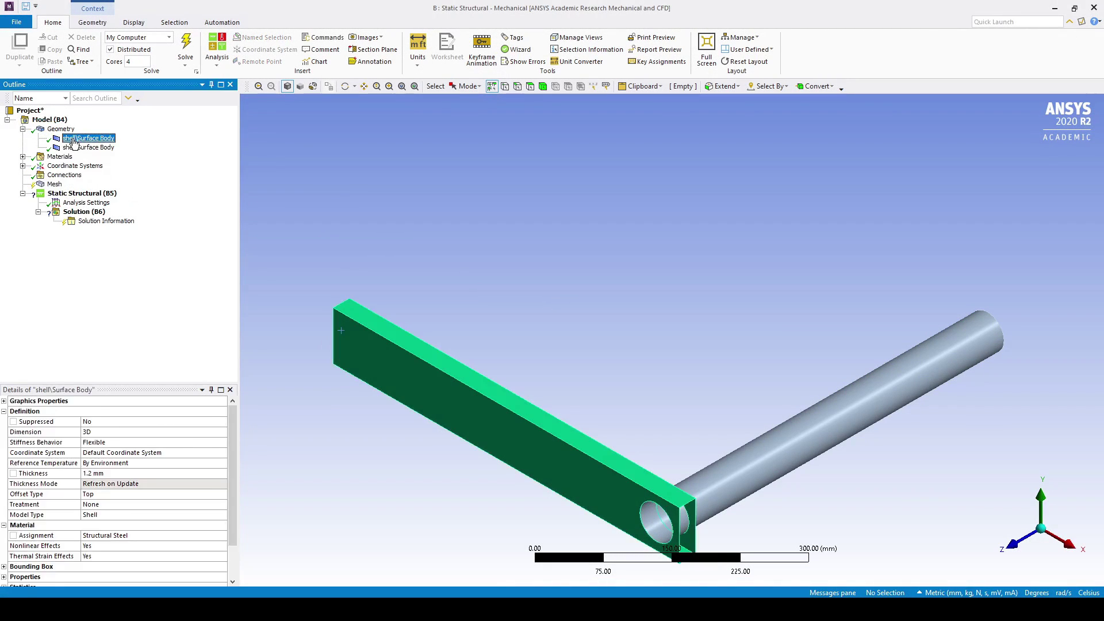
pyautogui.scroll(-3, 187, 505)
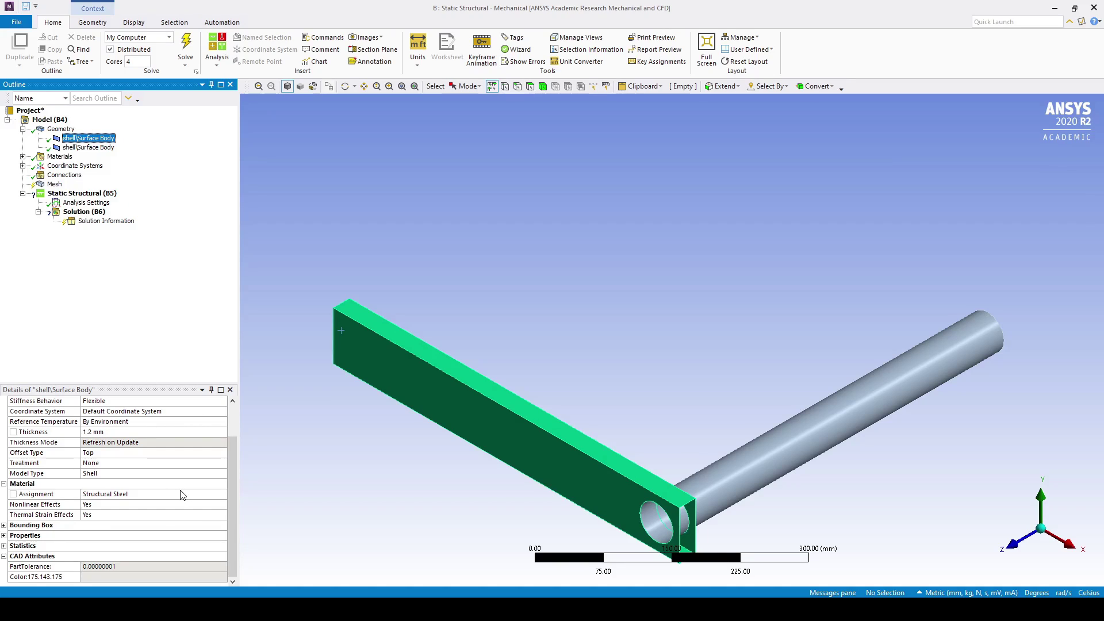
pyautogui.click(113, 432)
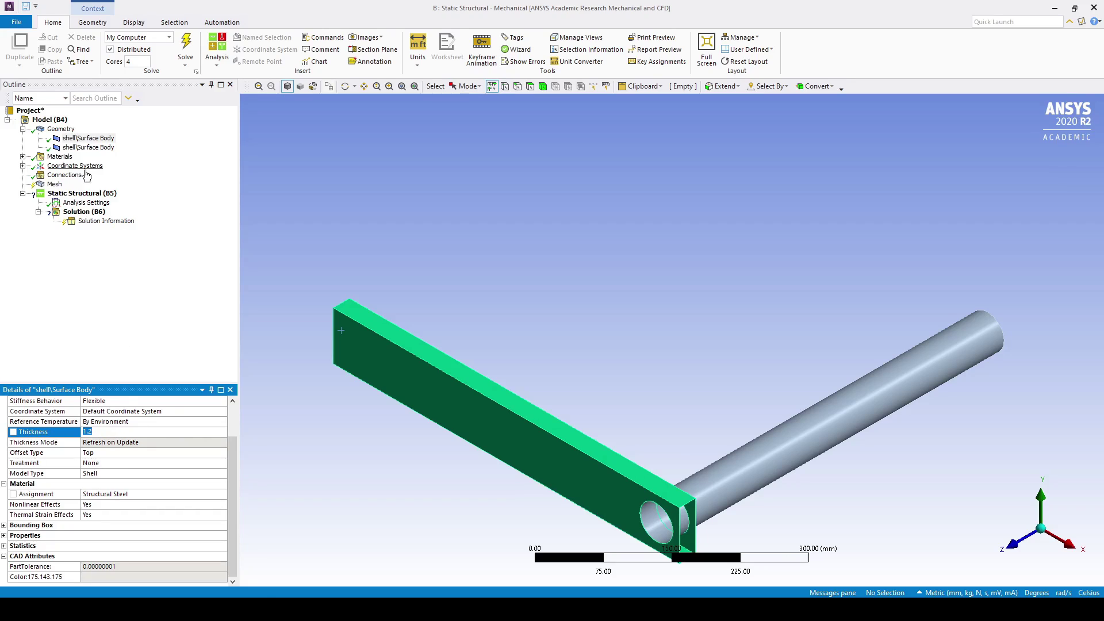
pyautogui.click(87, 147)
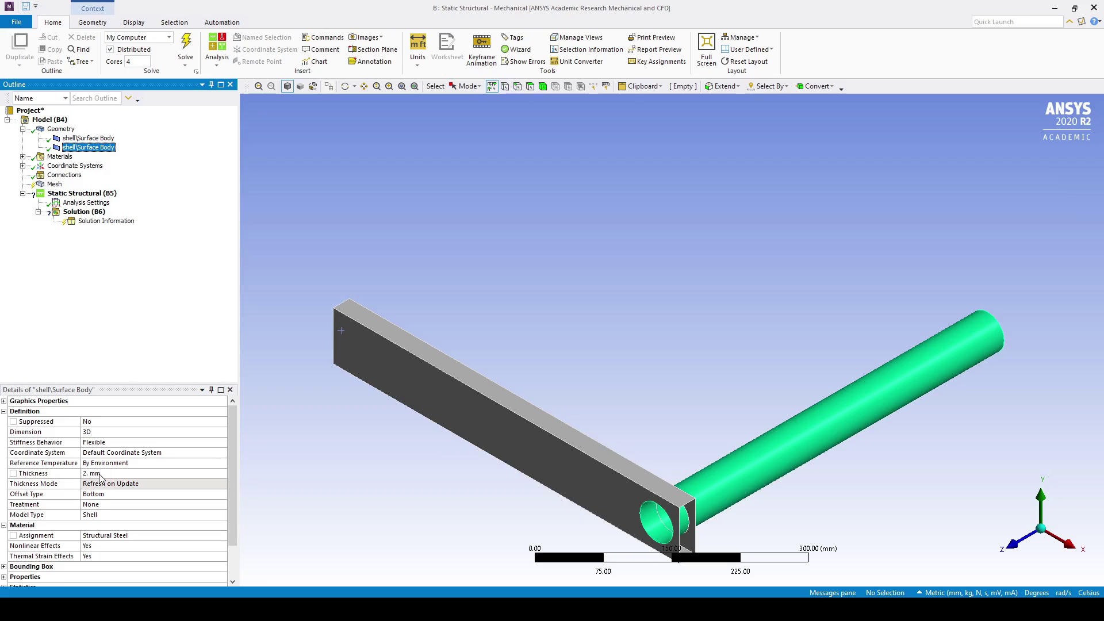
pyautogui.keyDown('ctrl'); pyautogui.click(88, 139); pyautogui.keyUp('ctrl')
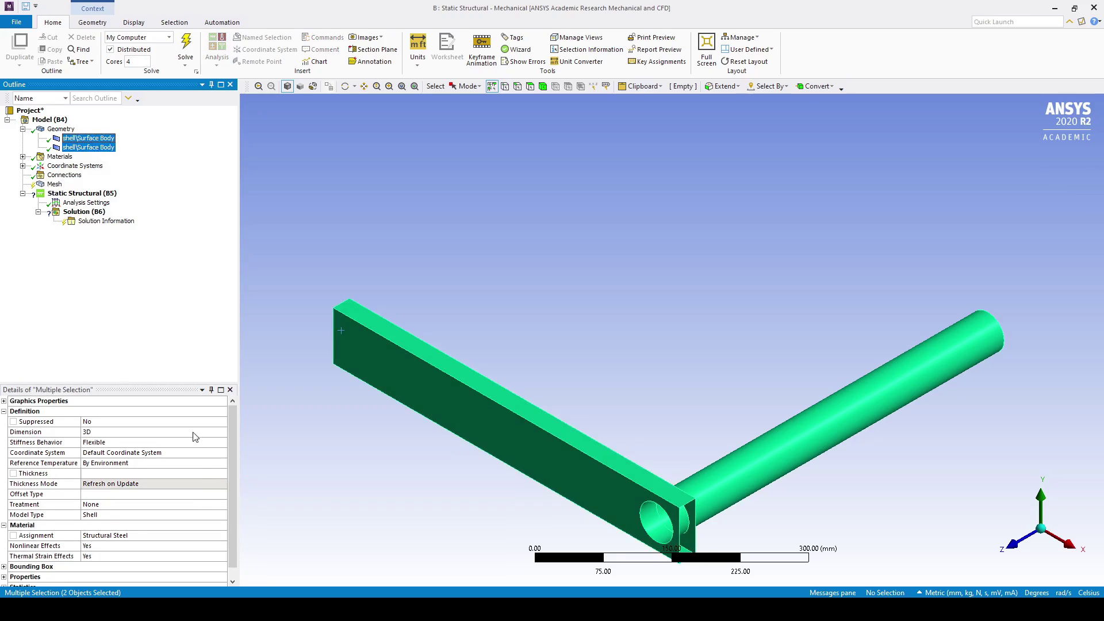
pyautogui.click(223, 536)
# Assign Aluminum Alloy to both bodies and set a 10.0 mm element size with adaptive sizing
pyautogui.click(295, 387)
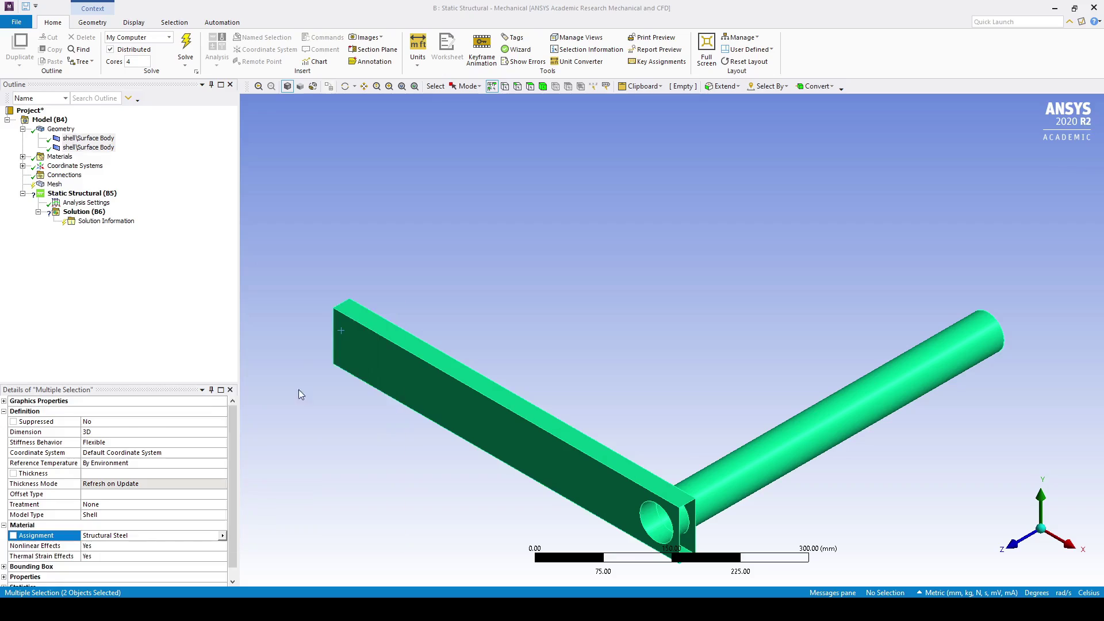
pyautogui.click(57, 185)
pyautogui.click(107, 453)
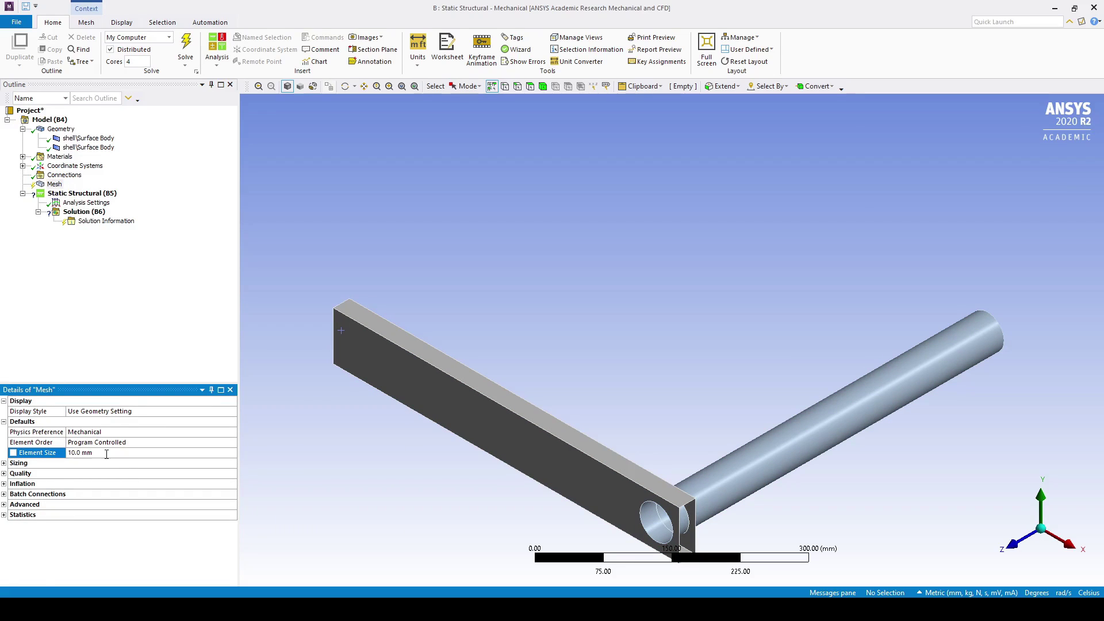
pyautogui.click(9, 465)
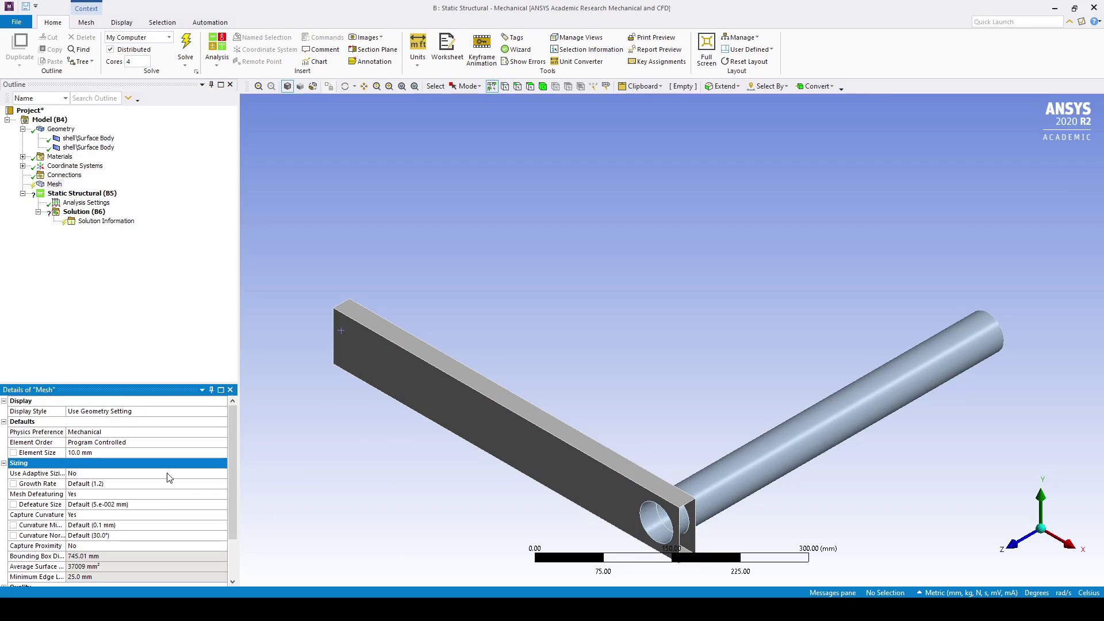
pyautogui.click(121, 473)
pyautogui.click(223, 473)
pyautogui.click(209, 489)
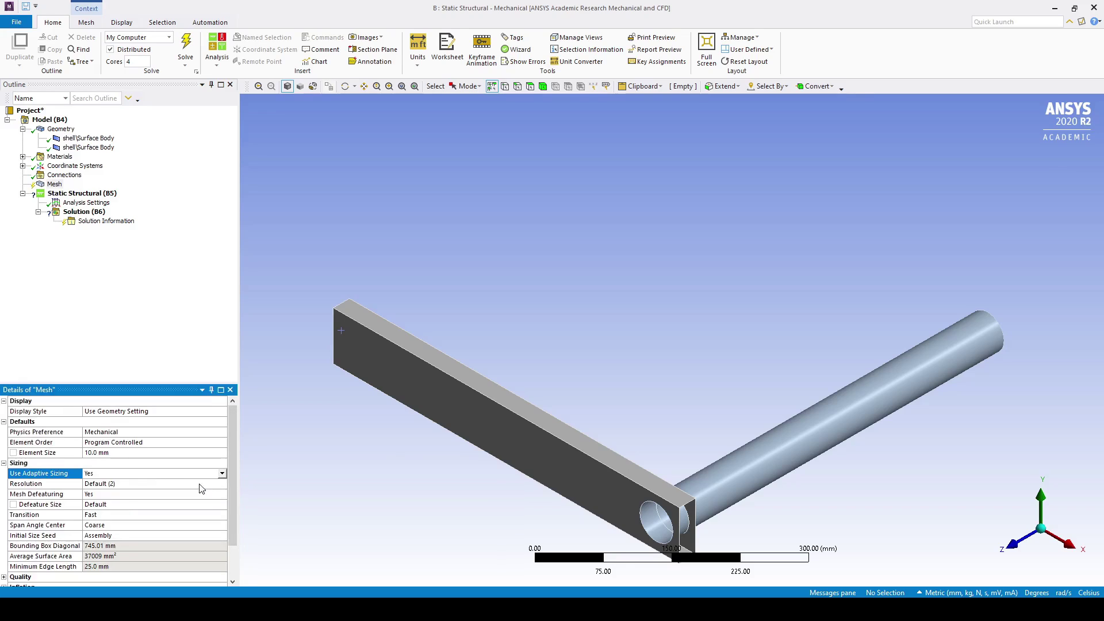
# Set mesh transition to Slow and span angle center to Fine, then generate the mesh
pyautogui.click(119, 515)
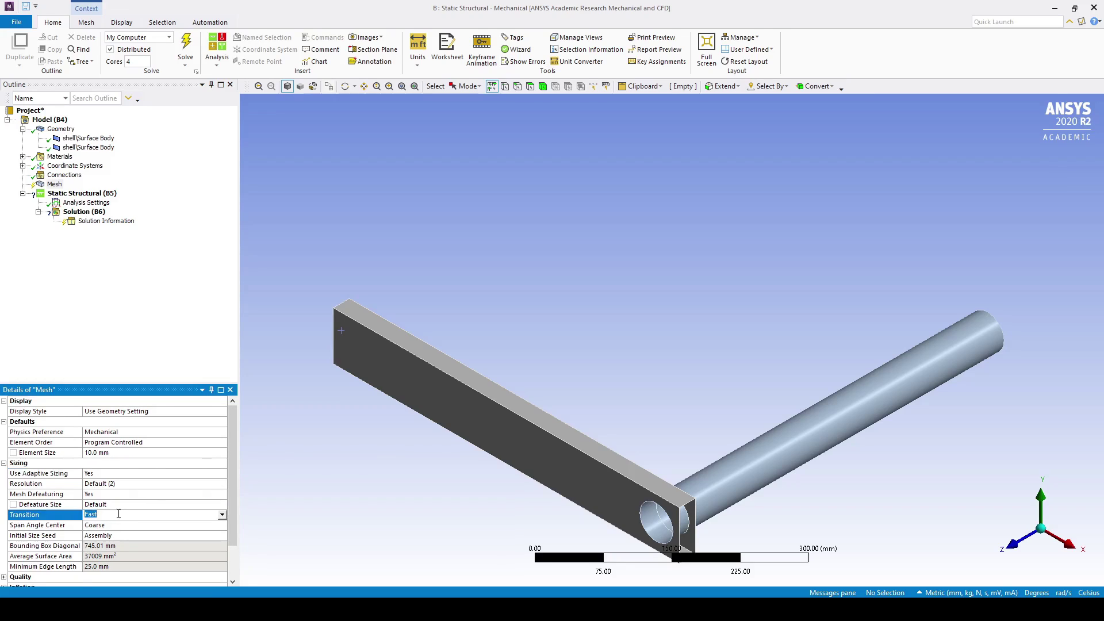
pyautogui.click(222, 515)
pyautogui.click(202, 533)
pyautogui.click(220, 526)
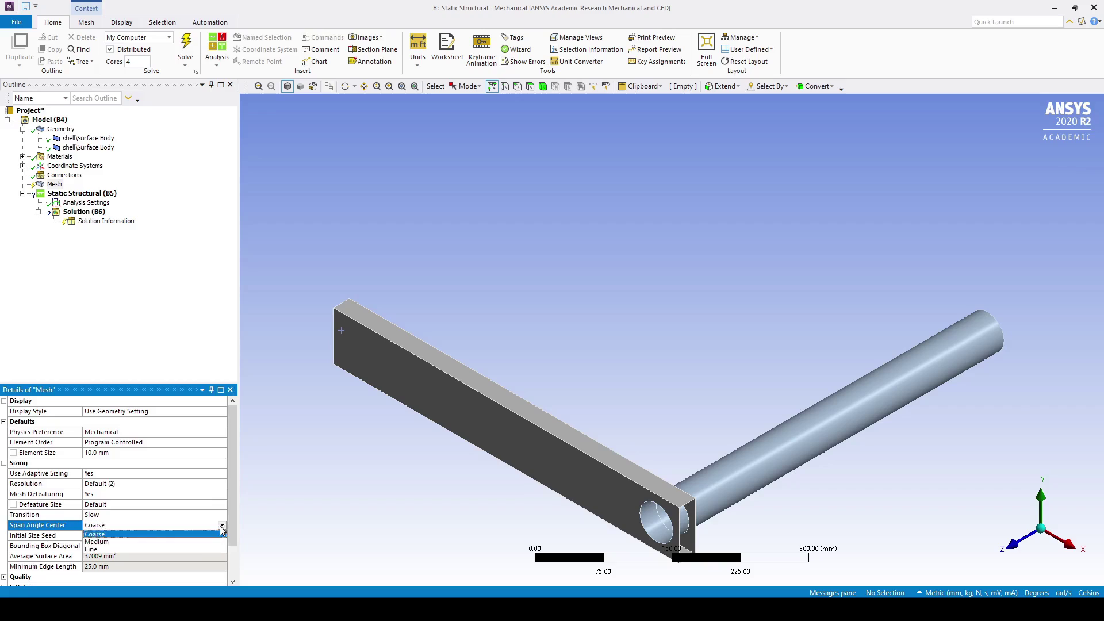
pyautogui.click(197, 546)
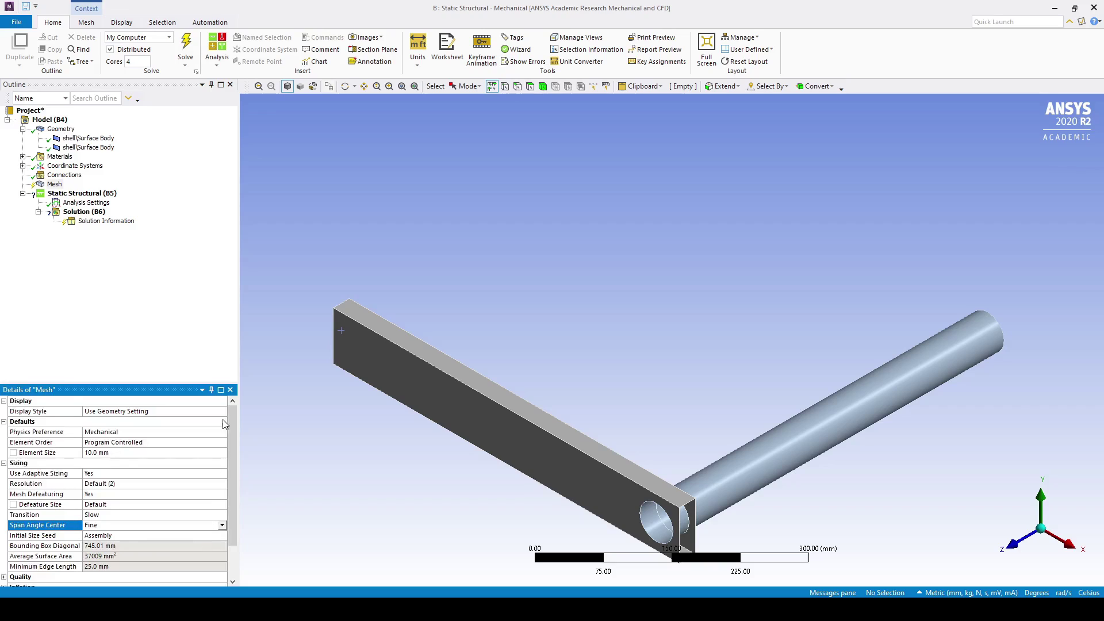
pyautogui.rightClick(50, 186)
pyautogui.click(99, 213)
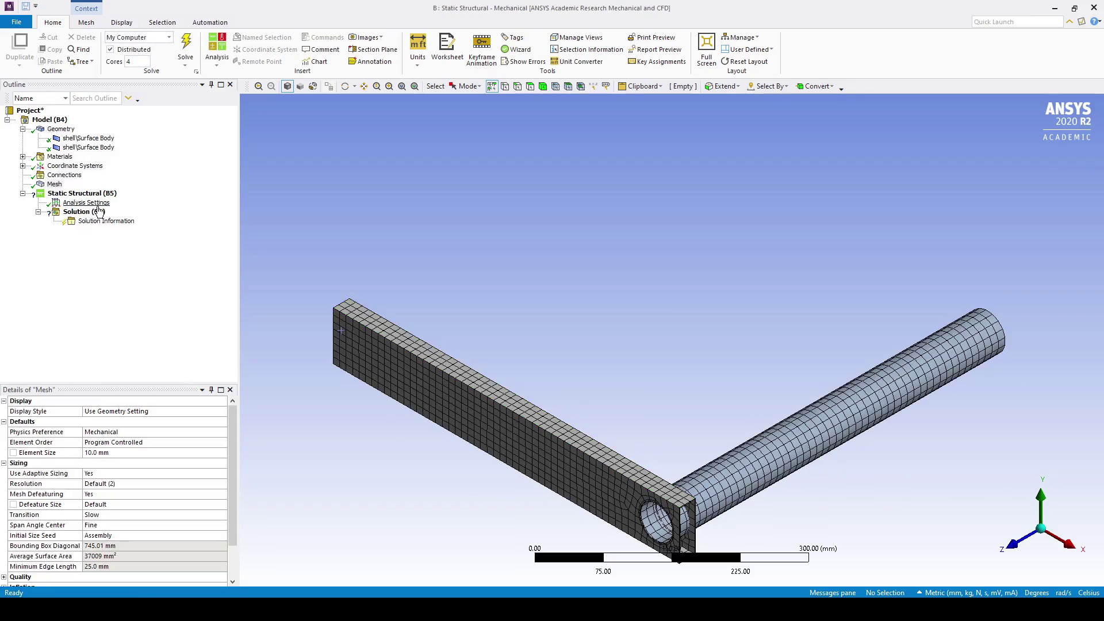
# Orbit and zoom in on the meshed beam–pipe joint to see the tube inside the hole
pyautogui.moveTo(646, 424); pyautogui.dragTo(599, 323, button='middle')
pyautogui.scroll(5, 562, 414)
pyautogui.scroll(3, 632, 303)
pyautogui.scroll(1, 572, 327)
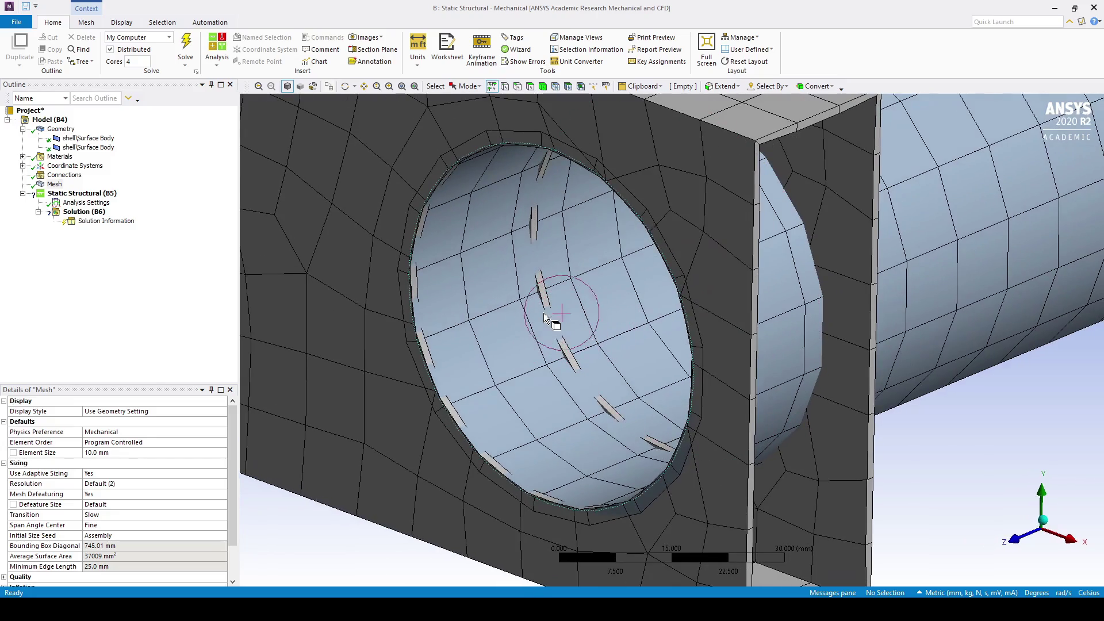
pyautogui.scroll(-1, 684, 357)
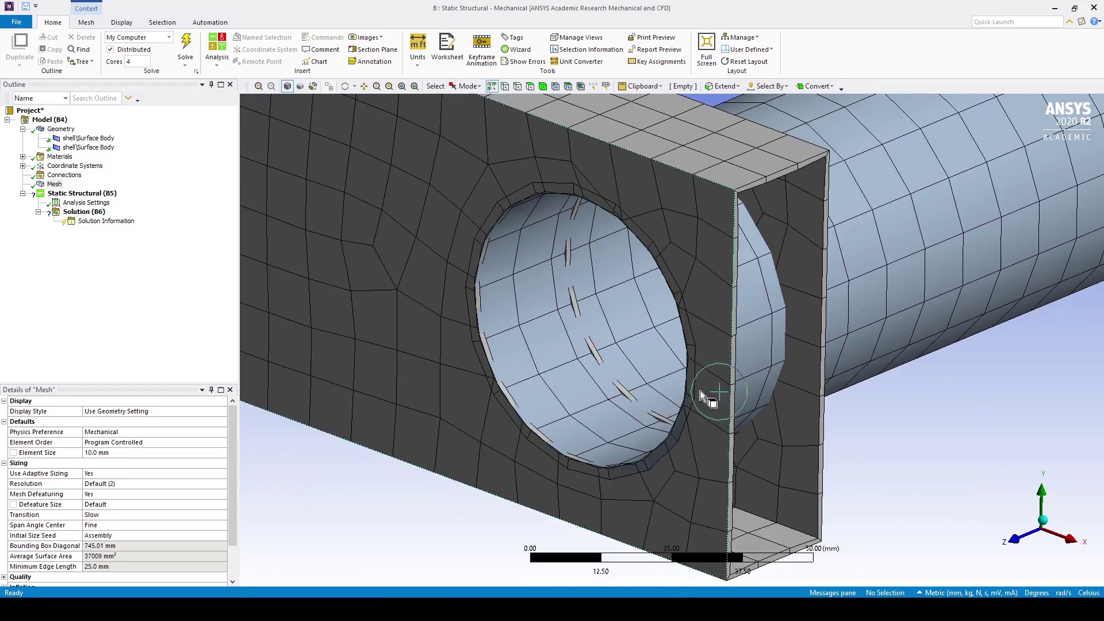
pyautogui.moveTo(701, 395); pyautogui.dragTo(594, 206, button='middle')
pyautogui.moveTo(557, 254); pyautogui.dragTo(547, 164, button='middle')
# Try a Bottom offset on the first shell body, then set it back to Top
pyautogui.click(91, 139)
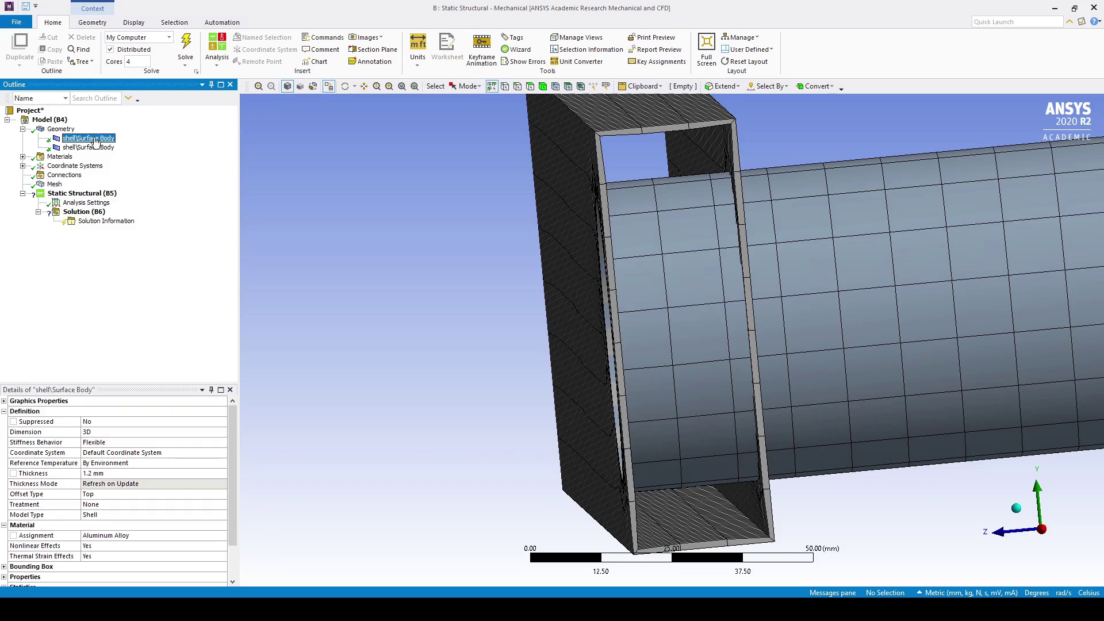
pyautogui.click(165, 496)
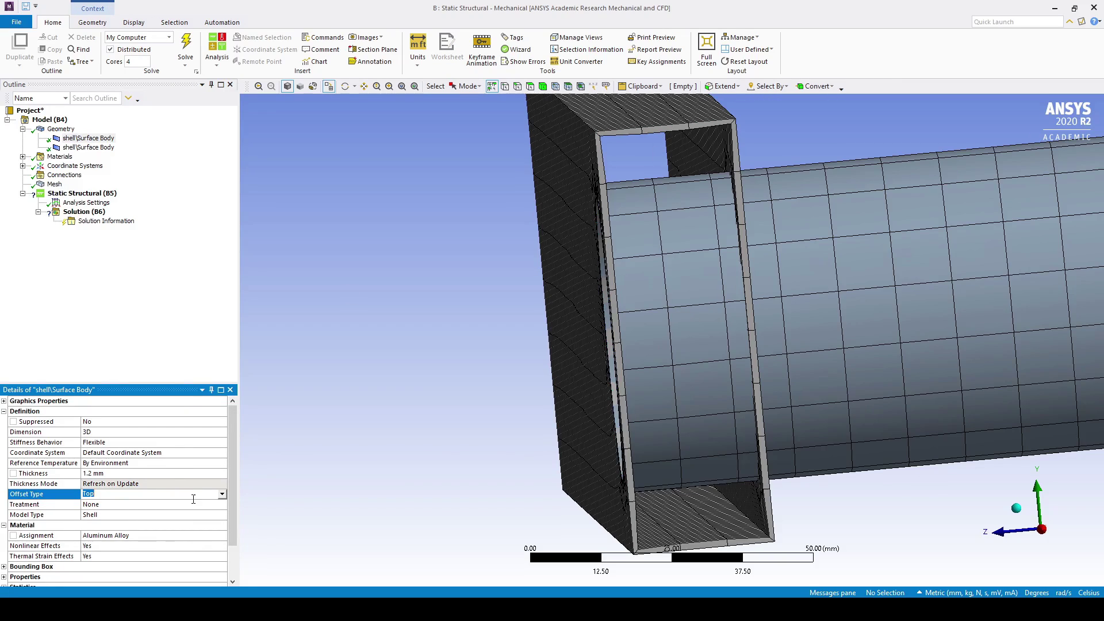
pyautogui.click(222, 495)
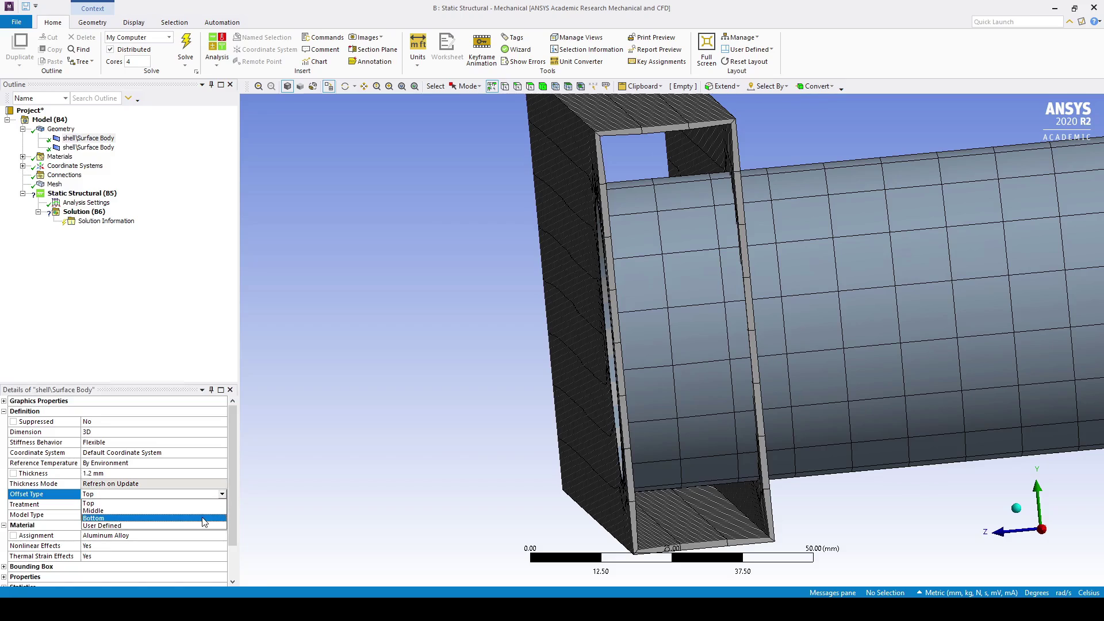
pyautogui.click(204, 523)
pyautogui.moveTo(652, 227); pyautogui.dragTo(661, 185, button='middle')
pyautogui.click(222, 495)
pyautogui.click(206, 502)
pyautogui.moveTo(680, 336); pyautogui.dragTo(639, 210, button='middle')
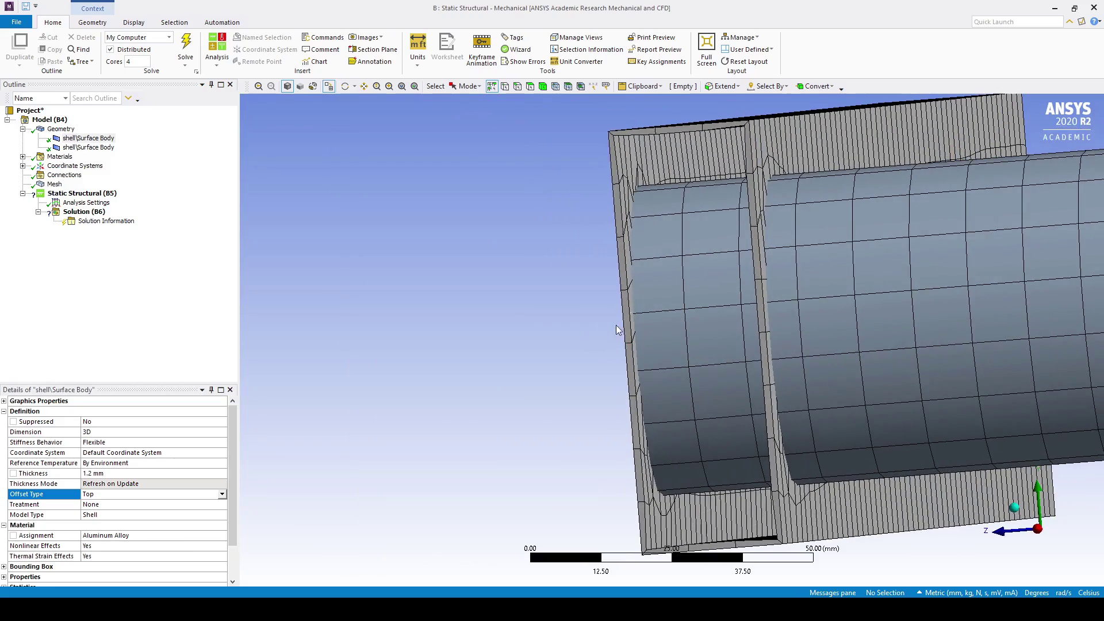
# Set the 2 mm second shell body's offset type to Top and inspect the hole
pyautogui.click(90, 148)
pyautogui.moveTo(566, 329); pyautogui.dragTo(648, 278, button='middle')
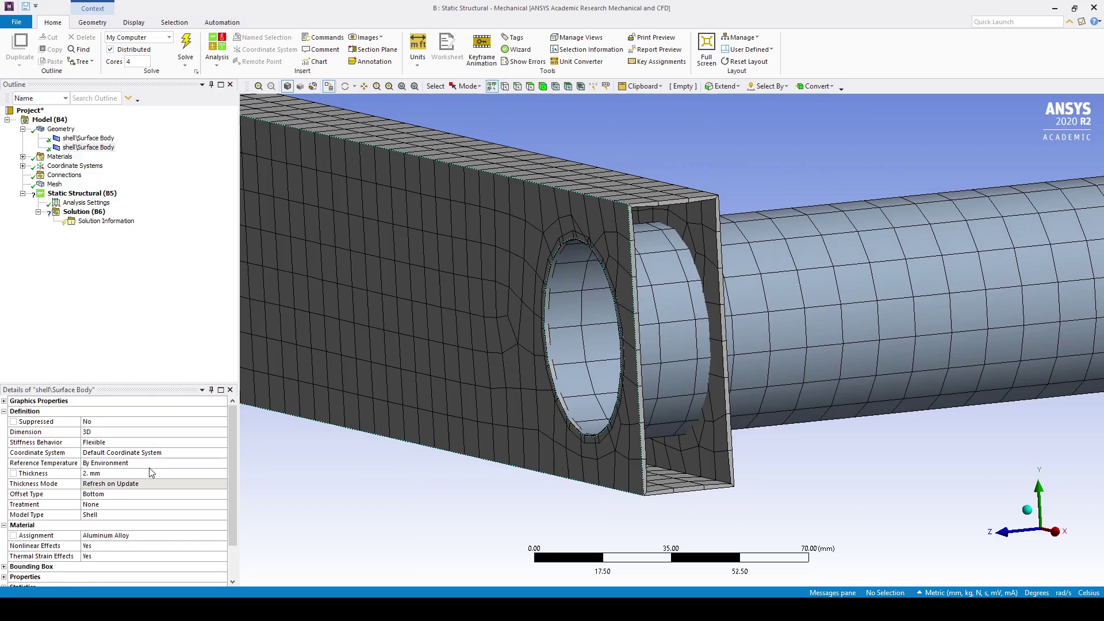
pyautogui.click(162, 494)
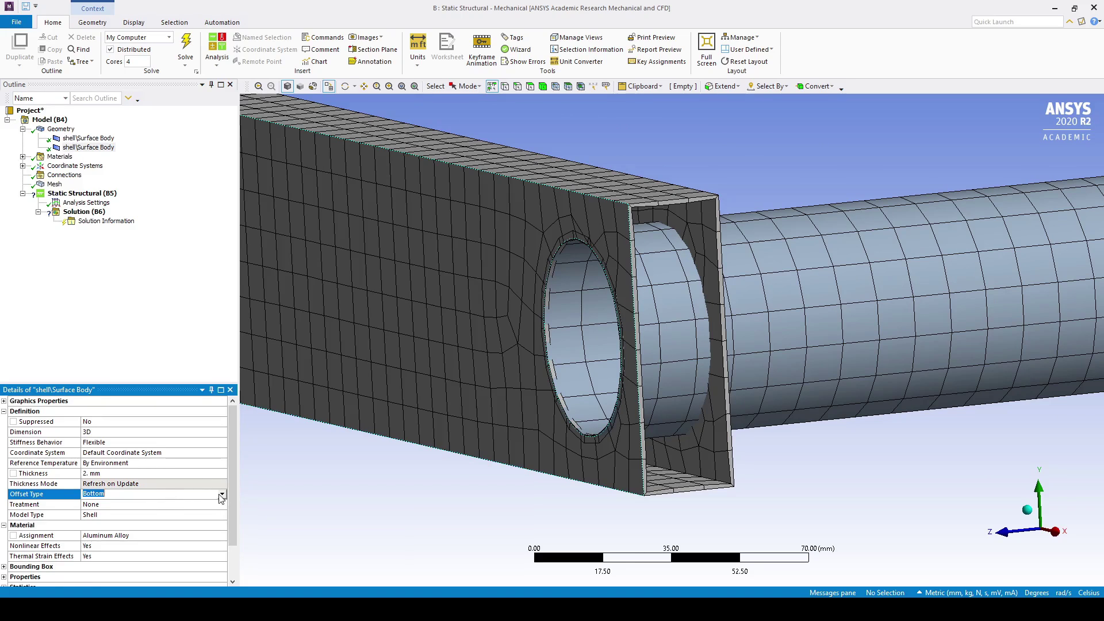
pyautogui.click(222, 494)
pyautogui.click(220, 504)
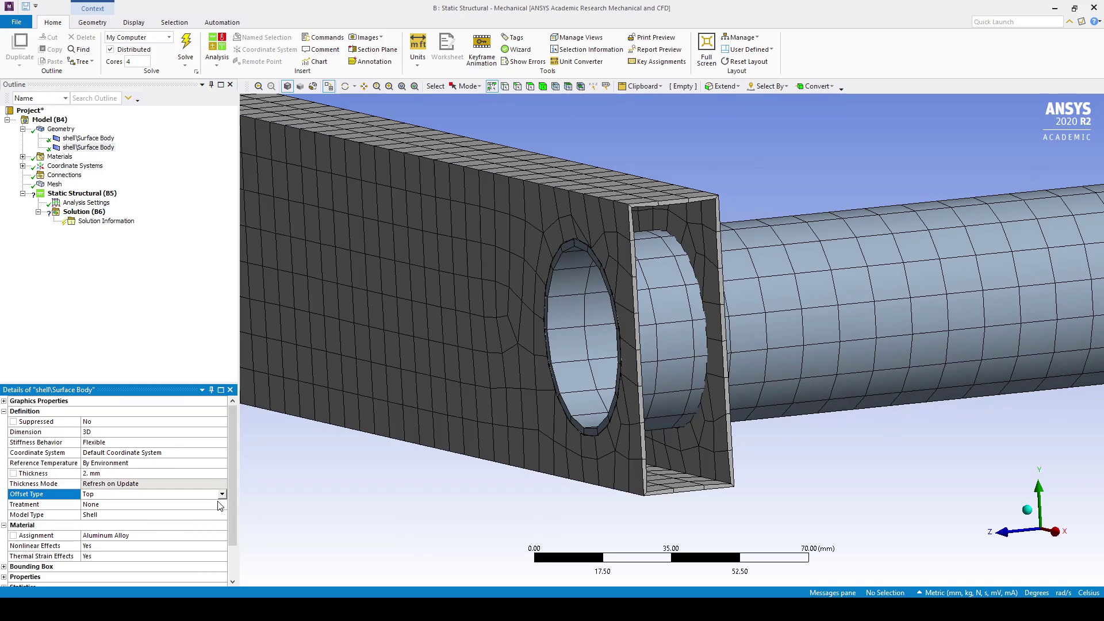
pyautogui.scroll(5, 608, 369)
pyautogui.scroll(3, 651, 369)
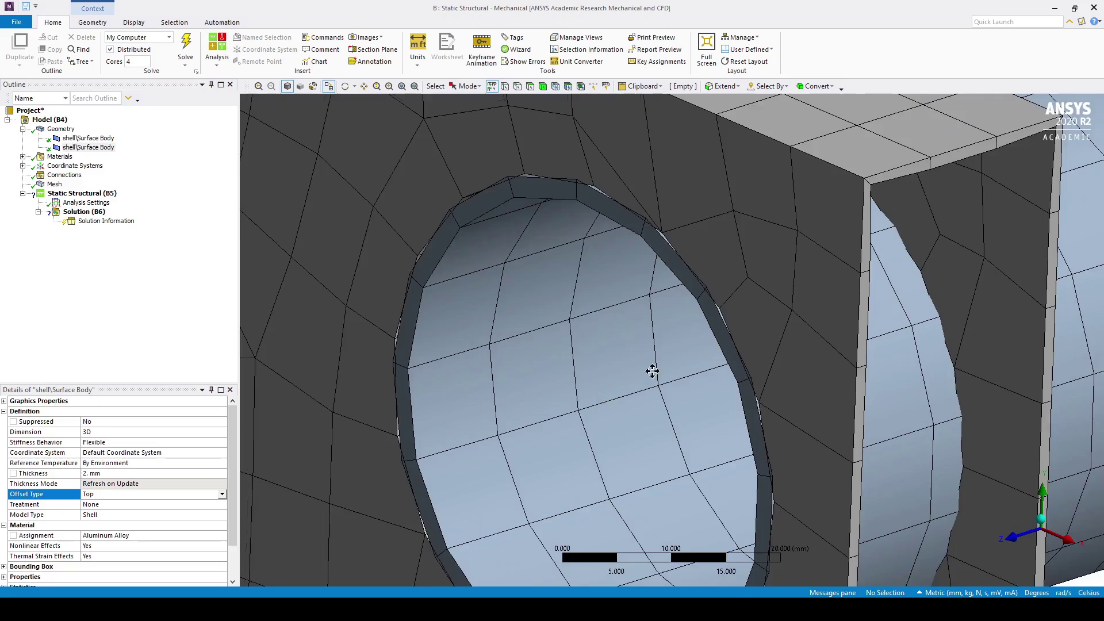
pyautogui.moveTo(503, 380); pyautogui.dragTo(527, 368, button='middle')
pyautogui.scroll(-2, 527, 368)
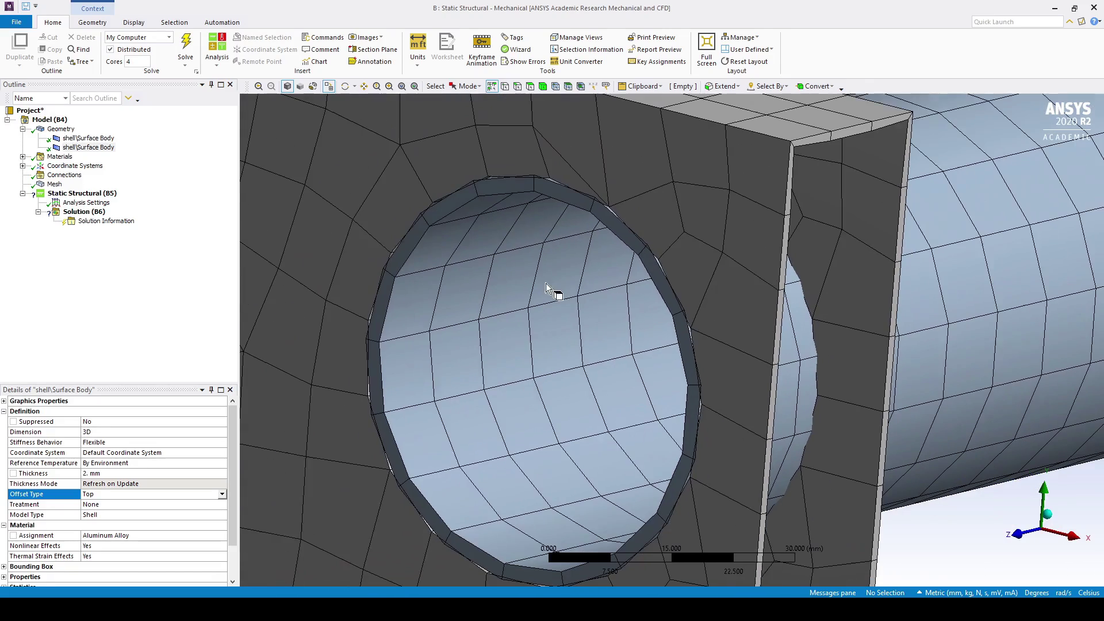
pyautogui.scroll(-6, 385, 344)
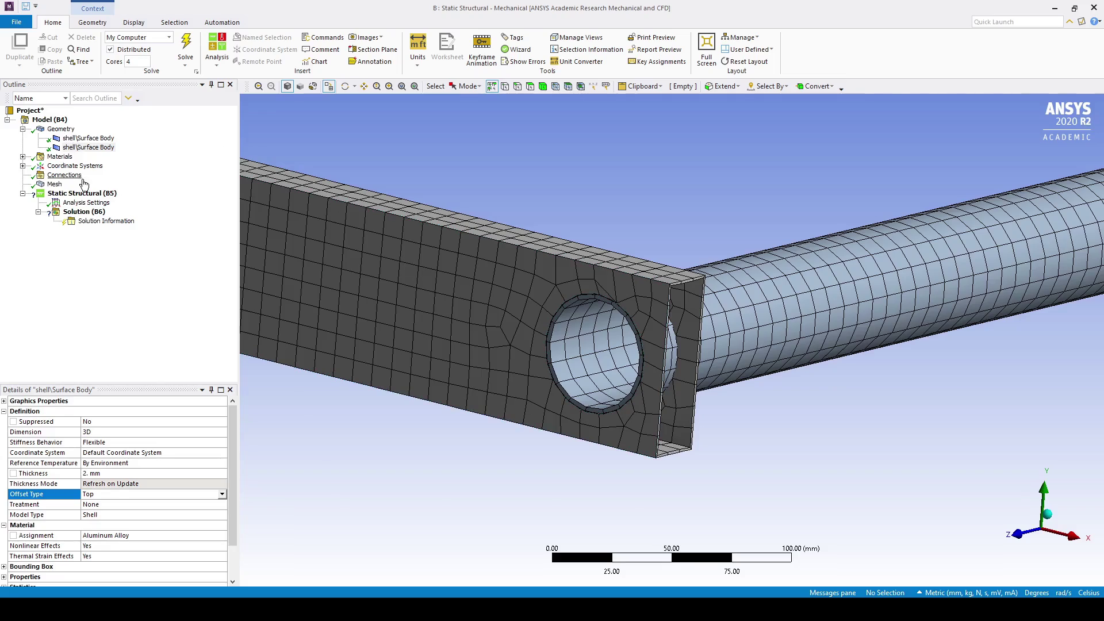
# Insert a manual contact region with the pipe's face as the target
pyautogui.click(68, 176)
pyautogui.rightClick(72, 177)
pyautogui.moveTo(101, 182)
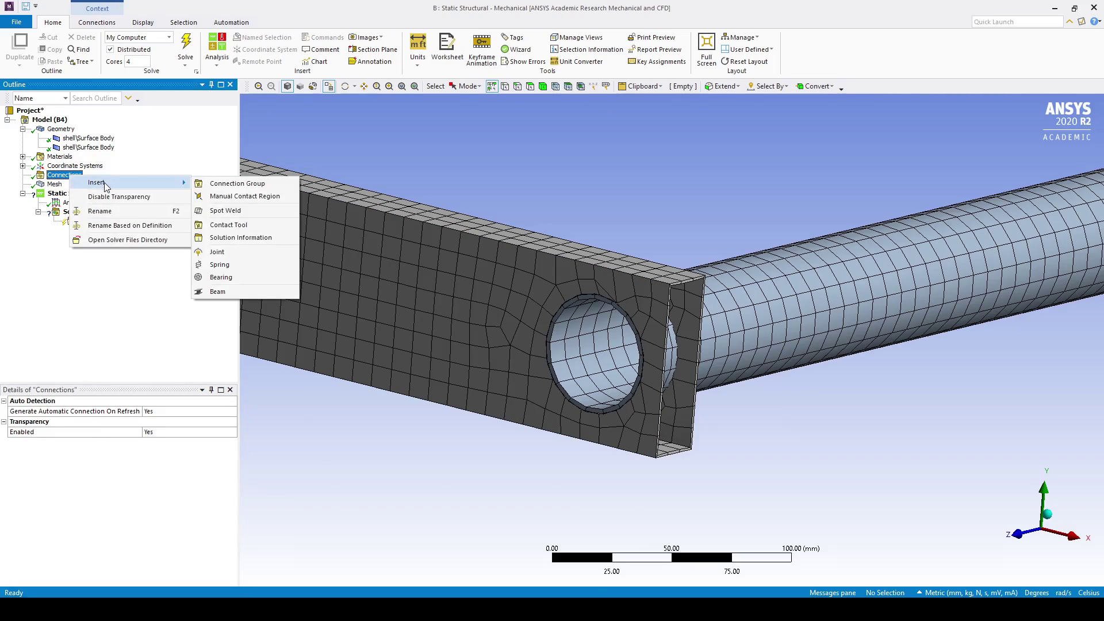
pyautogui.click(250, 198)
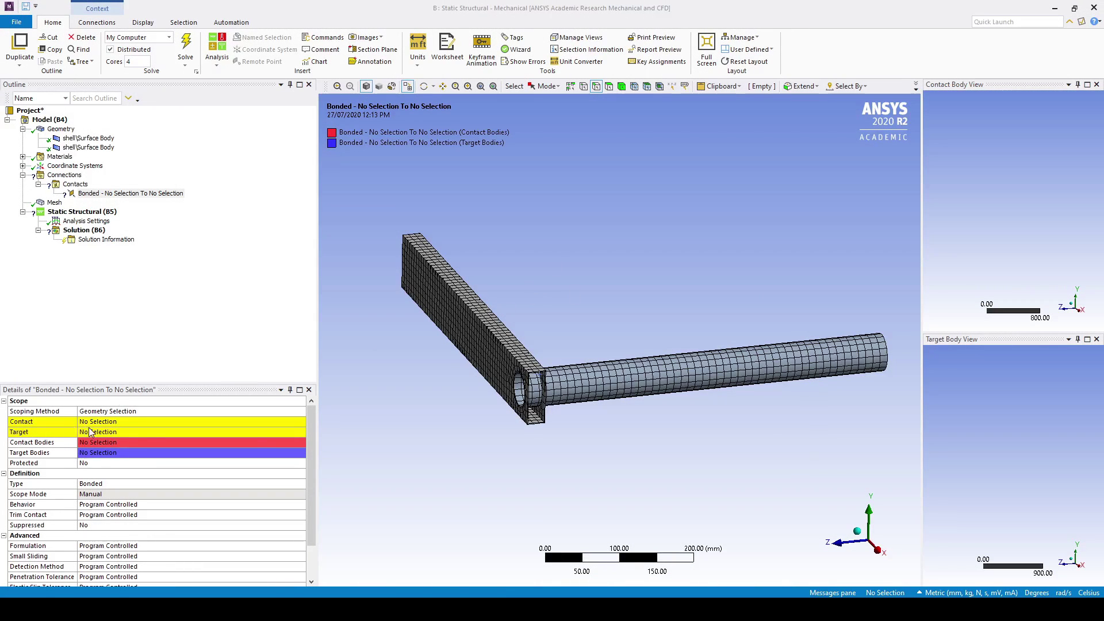
pyautogui.click(90, 432)
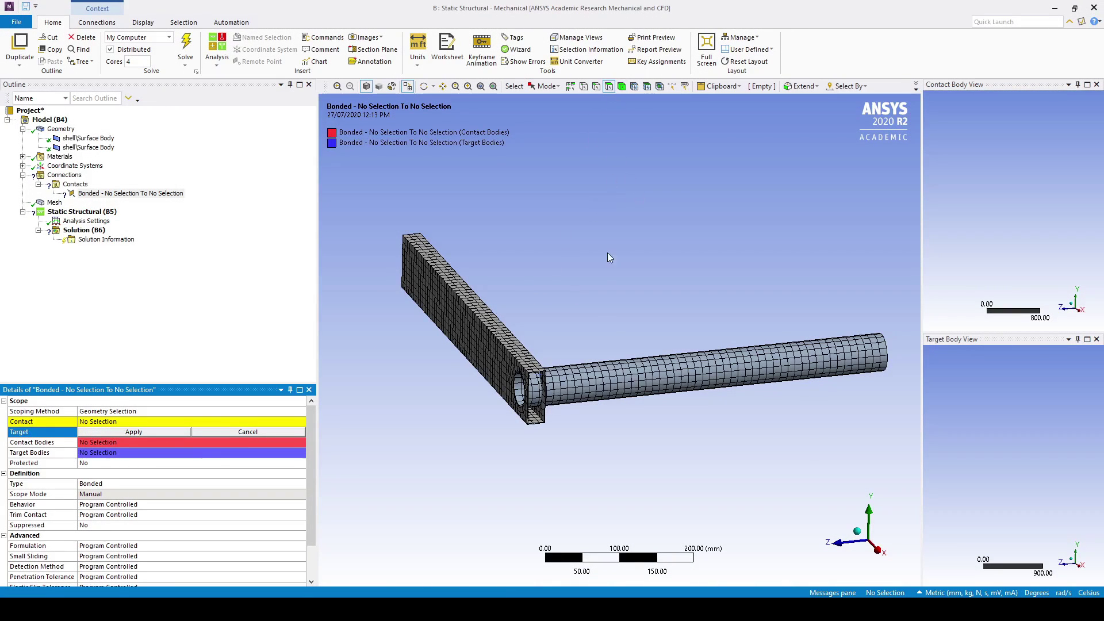
pyautogui.click(592, 383)
pyautogui.click(139, 434)
pyautogui.scroll(1, 554, 382)
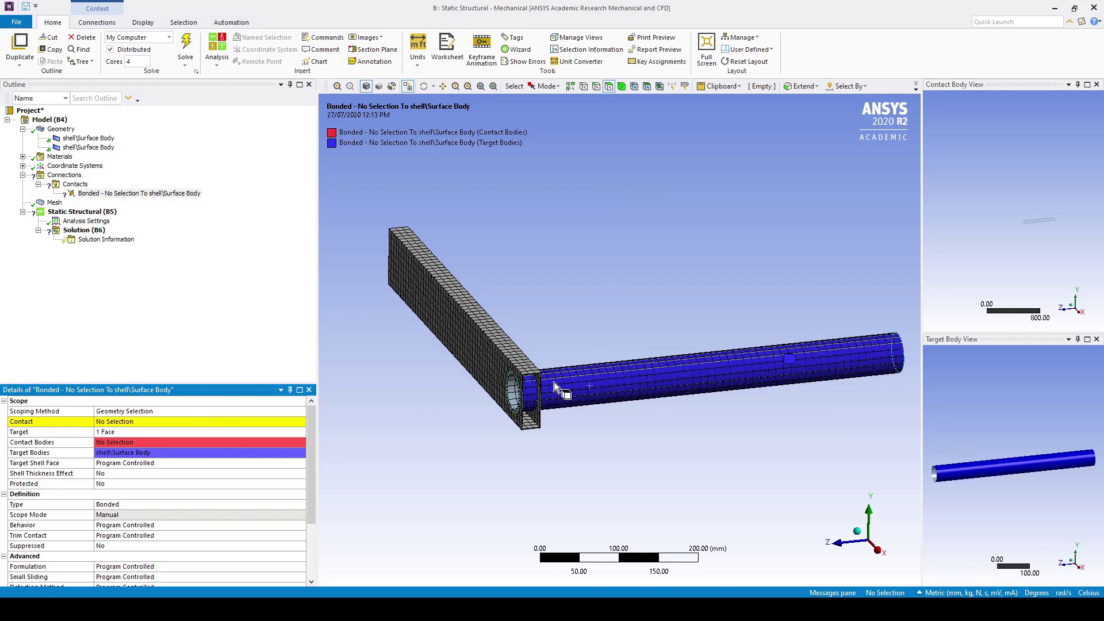
pyautogui.scroll(10, 554, 382)
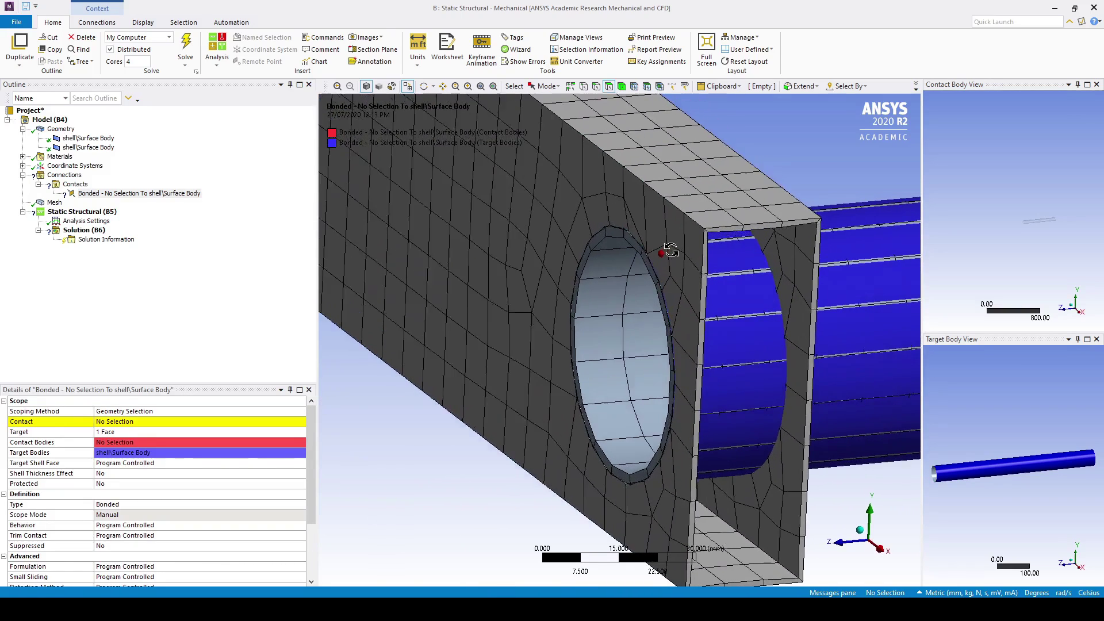
pyautogui.moveTo(670, 250); pyautogui.dragTo(668, 254, button='middle')
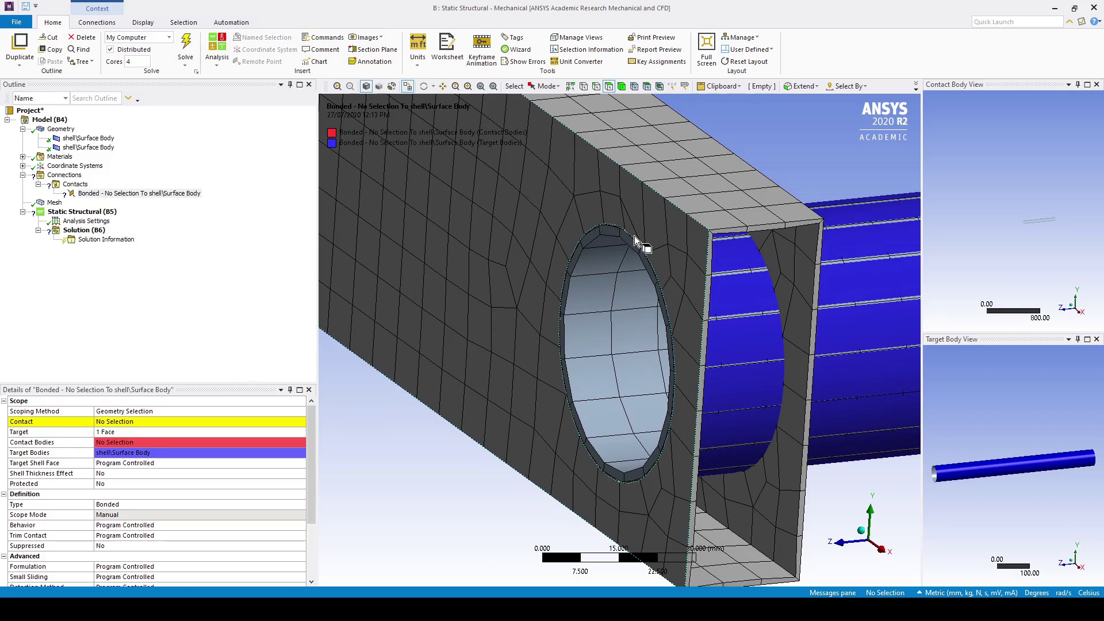
# Assign the two circular hole edges of the box section as the contact side
pyautogui.click(595, 86)
pyautogui.click(629, 231)
pyautogui.keyDown('ctrl'); pyautogui.click(760, 236); pyautogui.keyUp('ctrl')
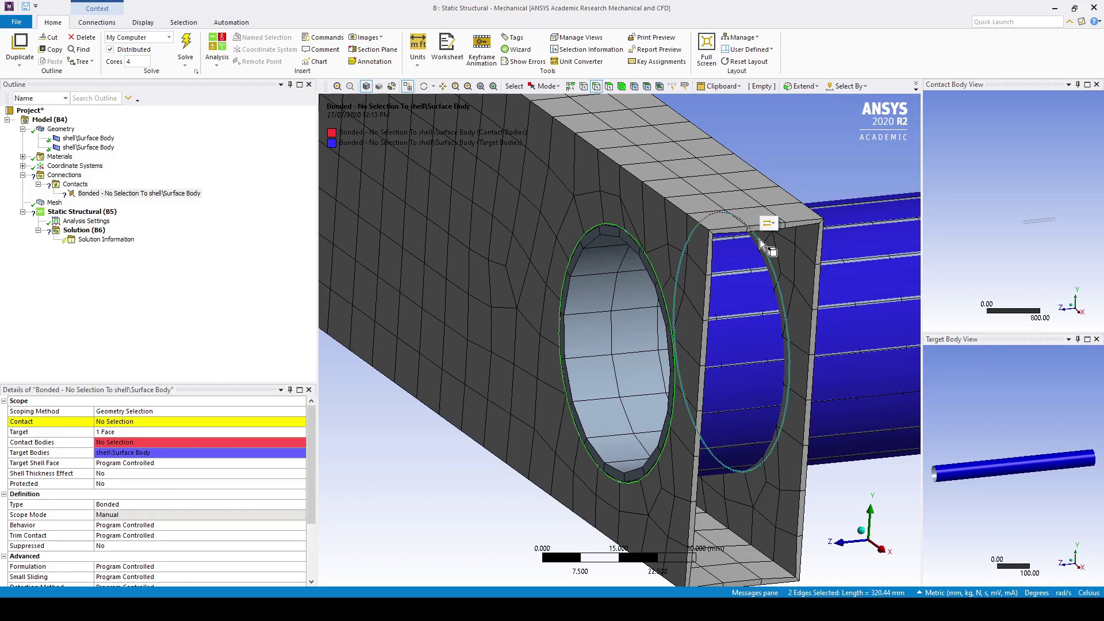
pyautogui.click(155, 427)
pyautogui.click(156, 427)
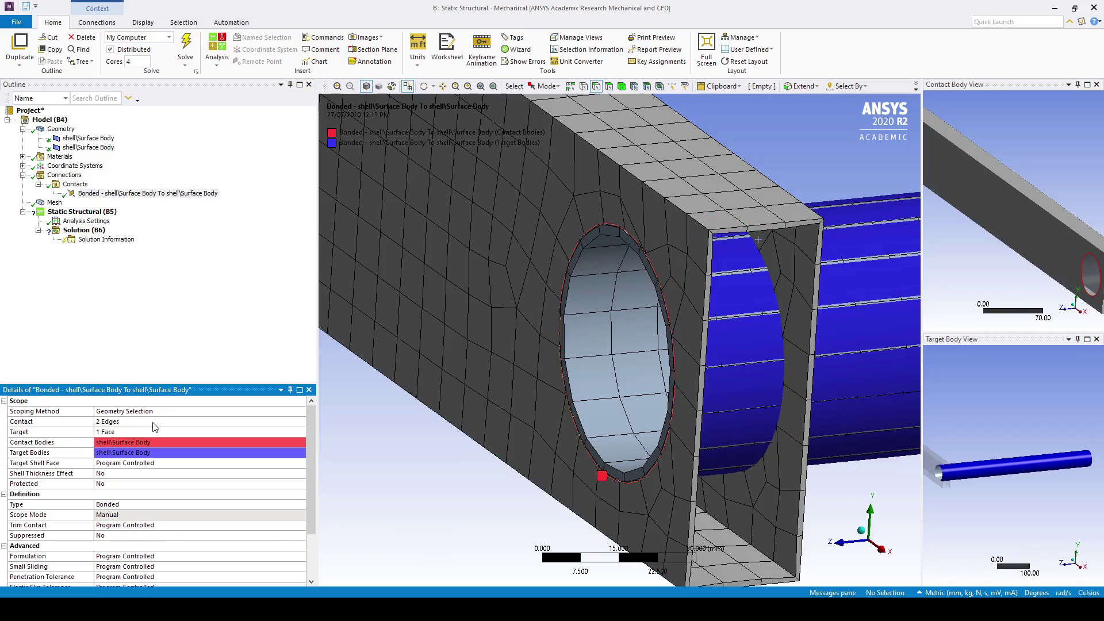
pyautogui.scroll(-10, 661, 382)
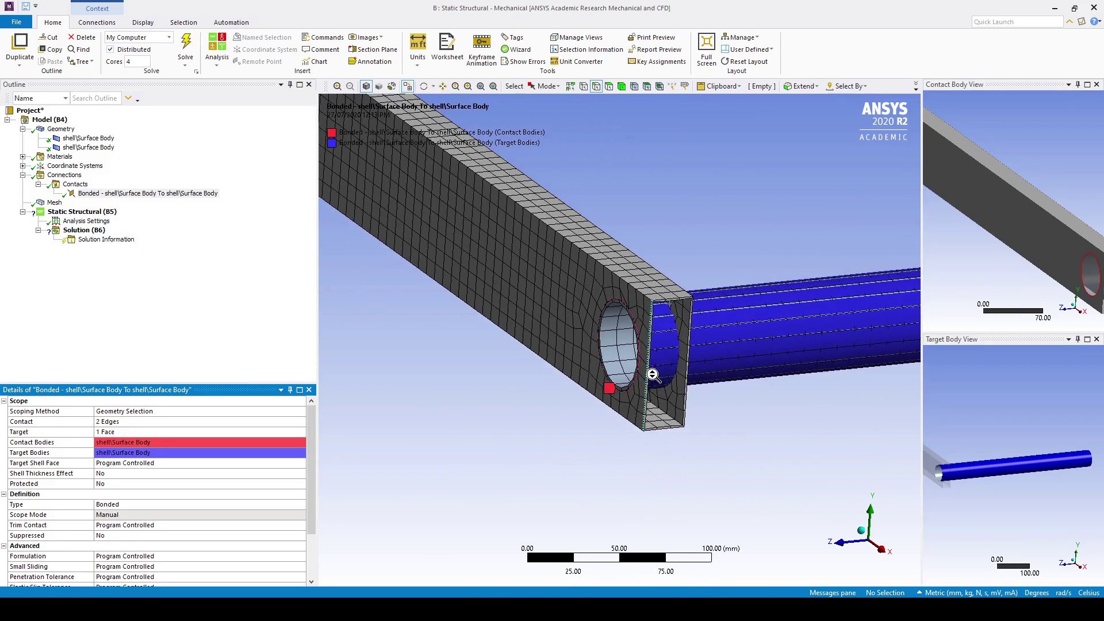
pyautogui.scroll(-4, 653, 375)
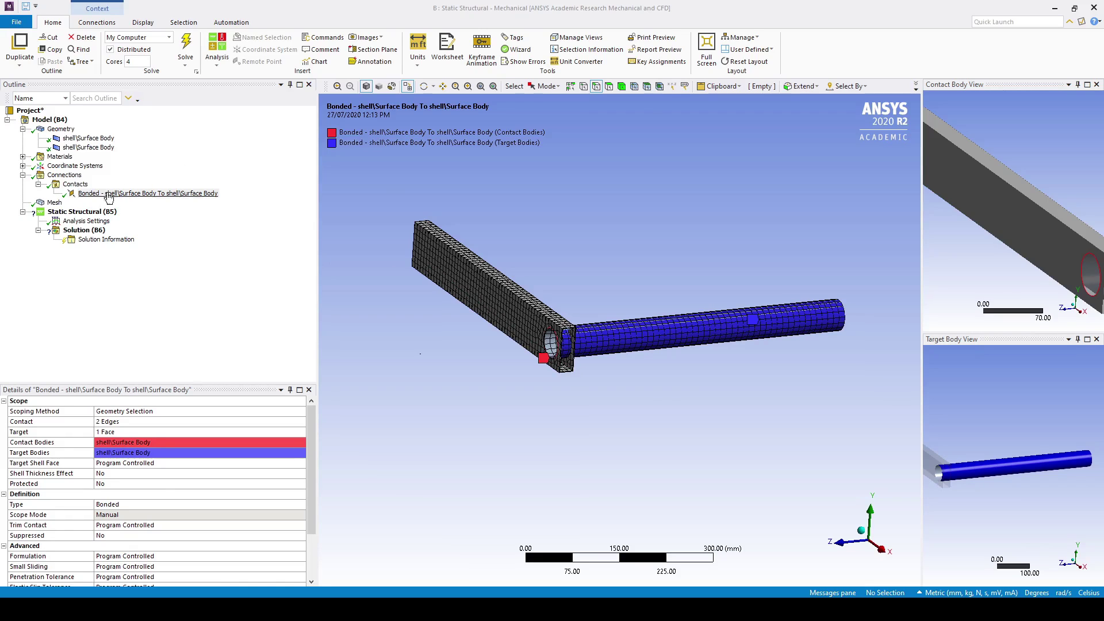
# Add a fixed support on the circular edge at the tube's open end
pyautogui.rightClick(96, 213)
pyautogui.moveTo(136, 219)
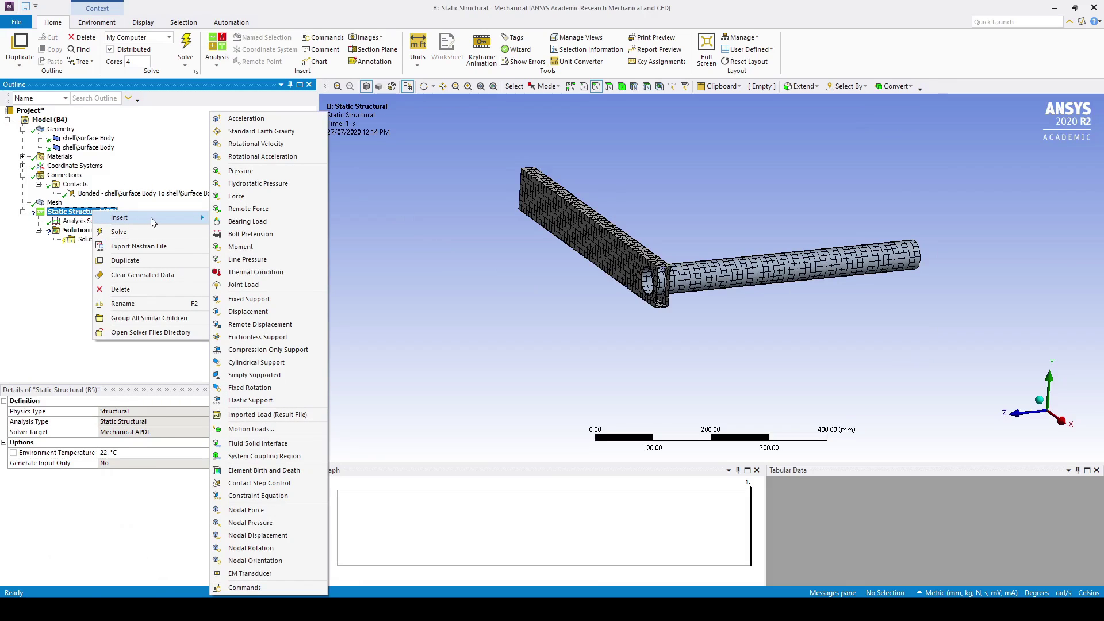
pyautogui.click(249, 299)
pyautogui.moveTo(794, 368); pyautogui.dragTo(813, 279, button='middle')
pyautogui.scroll(6, 708, 322)
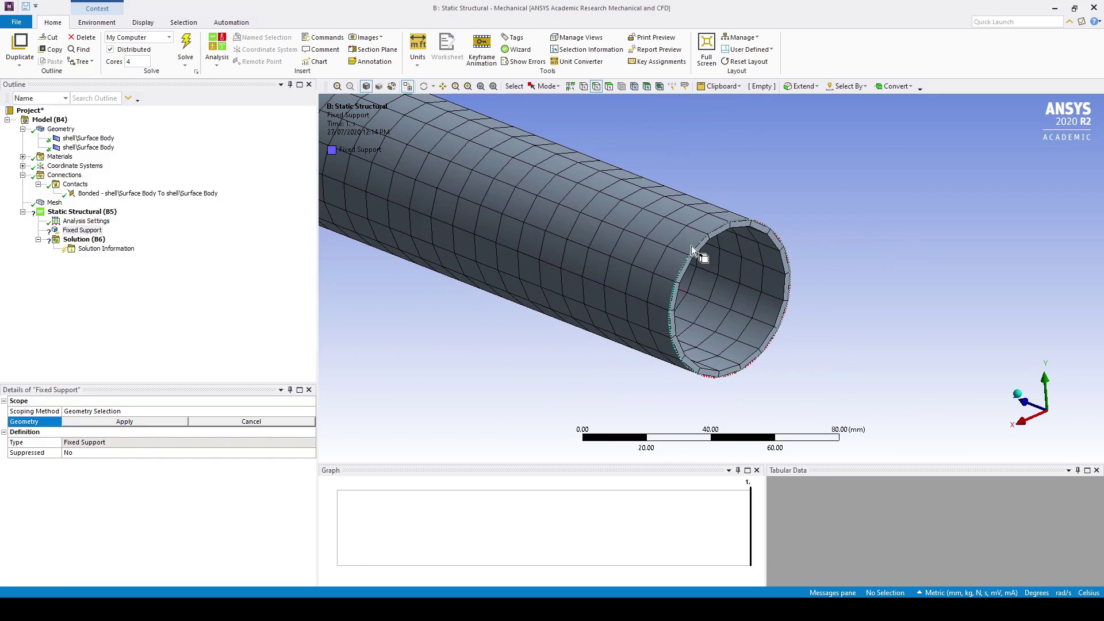
pyautogui.click(695, 247)
pyautogui.click(124, 423)
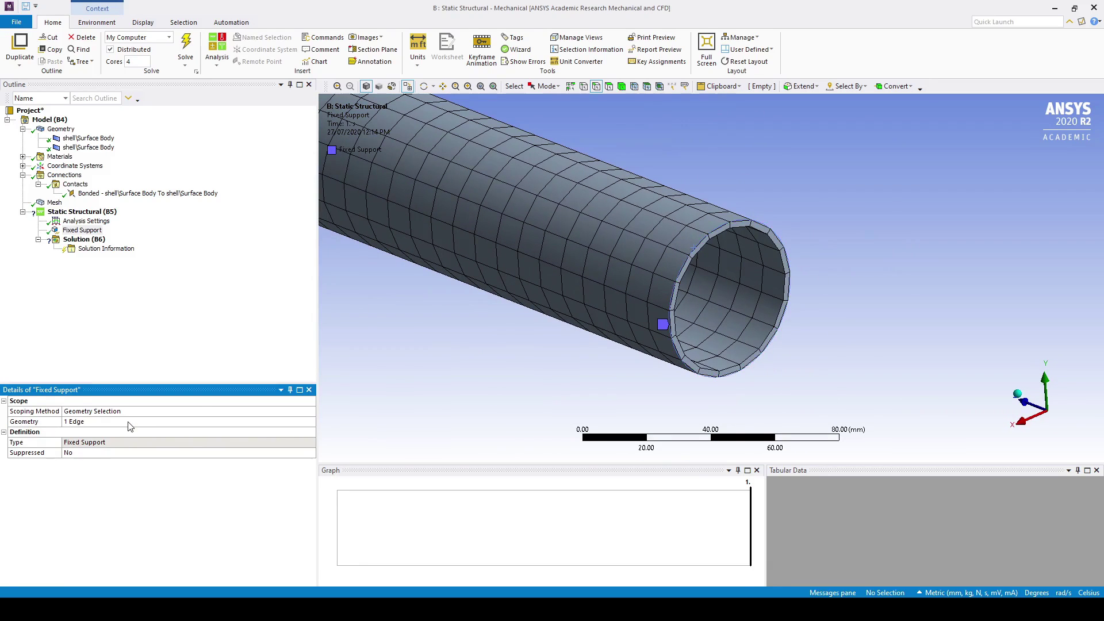
pyautogui.scroll(-5, 591, 326)
# Select the four edges at the rectangular bar's open end
pyautogui.moveTo(532, 319); pyautogui.dragTo(728, 284, button='middle')
pyautogui.scroll(6, 683, 211)
pyautogui.moveTo(556, 257); pyautogui.dragTo(571, 275, button='middle')
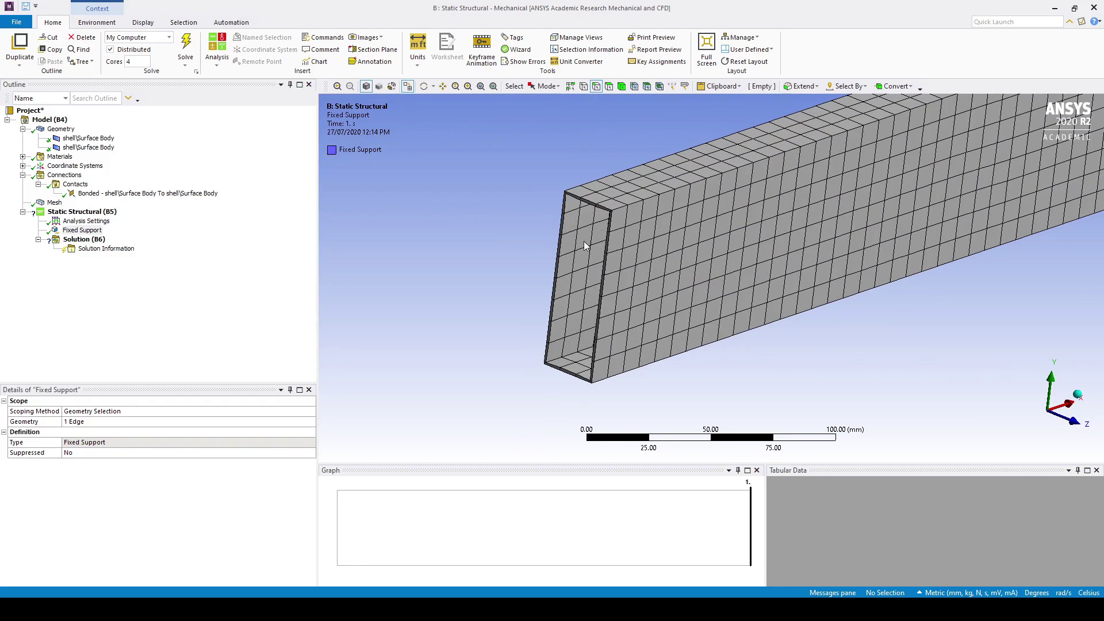
pyautogui.click(594, 209)
pyautogui.keyDown('ctrl'); pyautogui.click(561, 226); pyautogui.keyUp('ctrl')
pyautogui.keyDown('ctrl'); pyautogui.click(562, 373); pyautogui.keyUp('ctrl')
pyautogui.keyDown('ctrl'); pyautogui.click(598, 326); pyautogui.keyUp('ctrl')
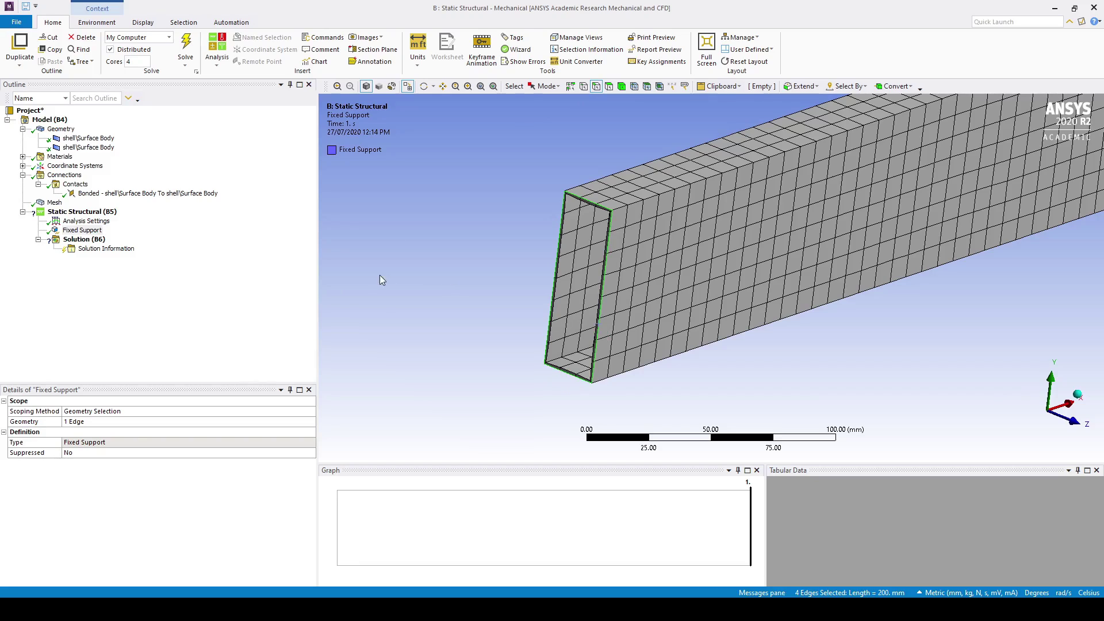
# Apply a force on those edges, defined by components with Y = −100 N
pyautogui.rightClick(84, 212)
pyautogui.moveTo(118, 216)
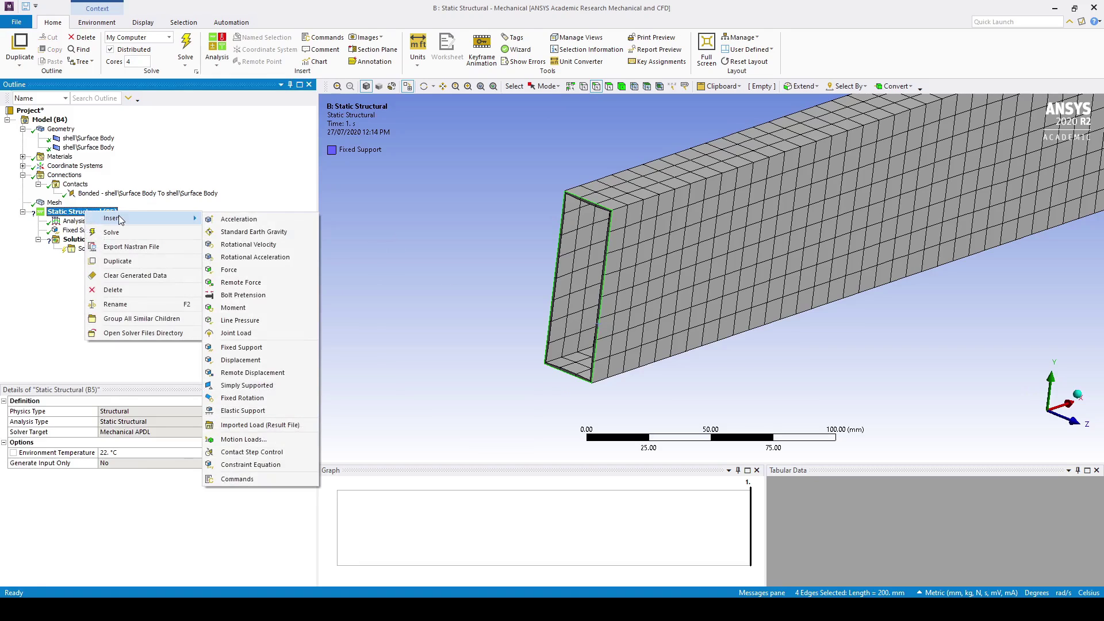
pyautogui.click(263, 270)
pyautogui.click(120, 453)
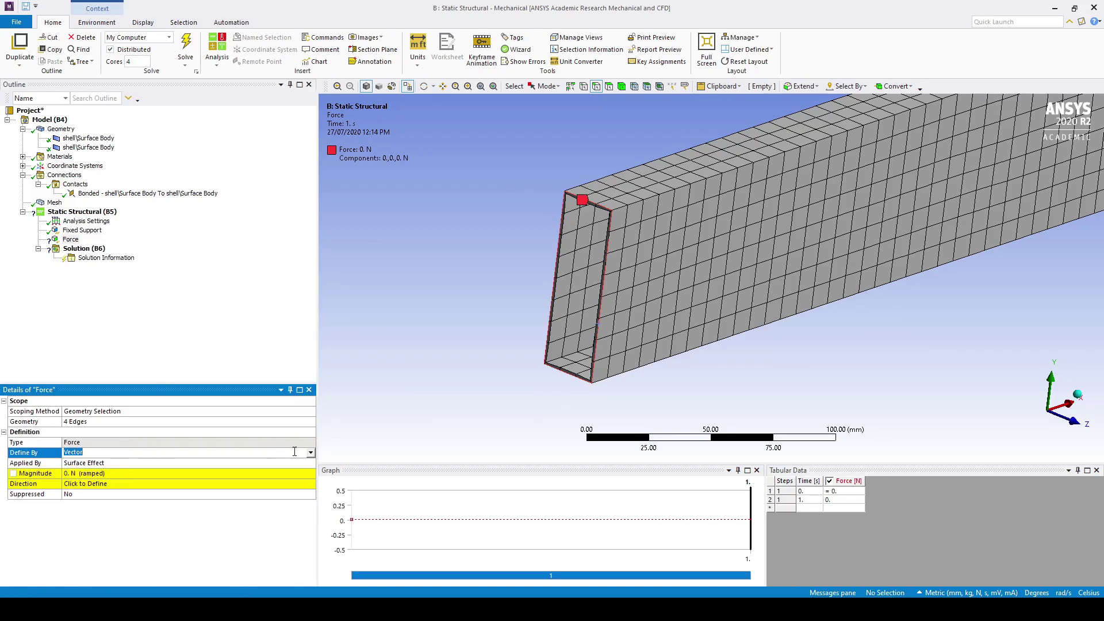
pyautogui.click(311, 452)
pyautogui.click(288, 469)
pyautogui.click(129, 492)
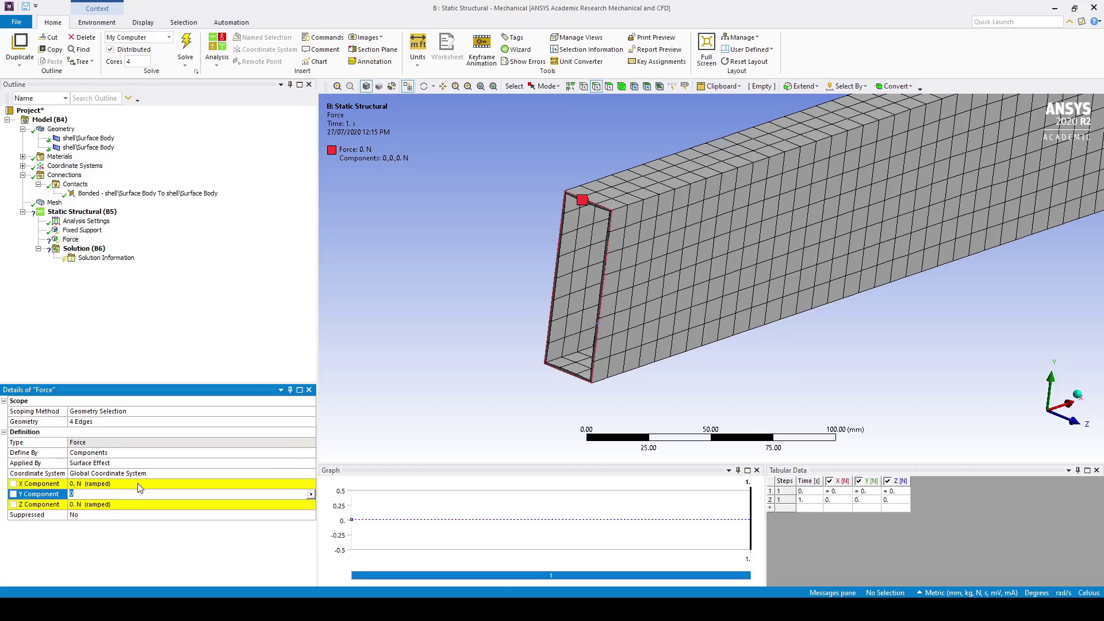
pyautogui.press('Return')
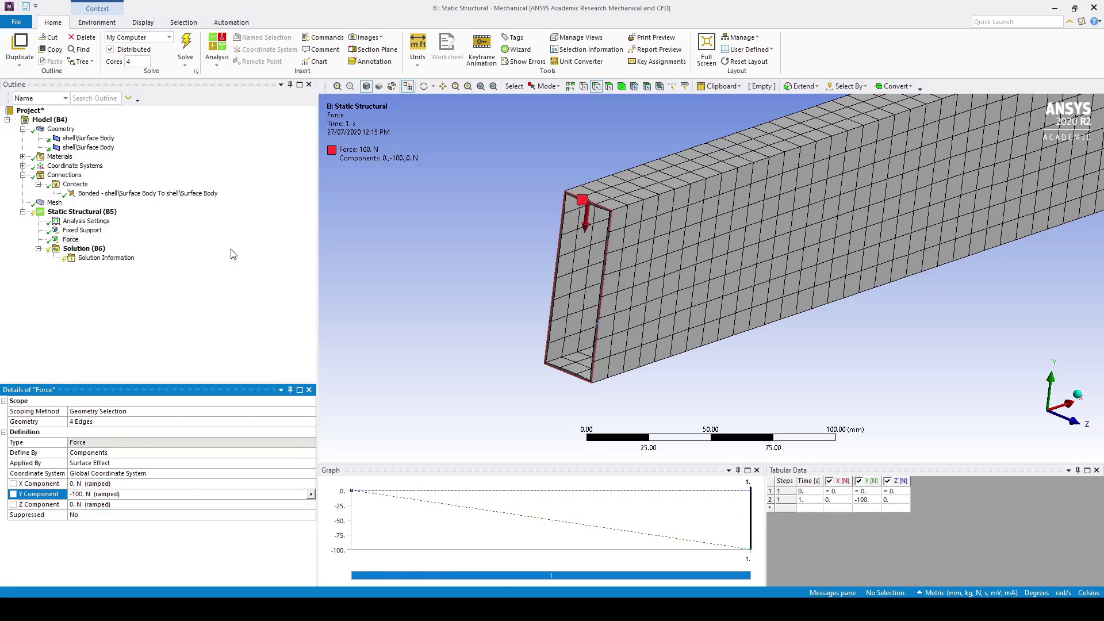
pyautogui.rightClick(78, 213)
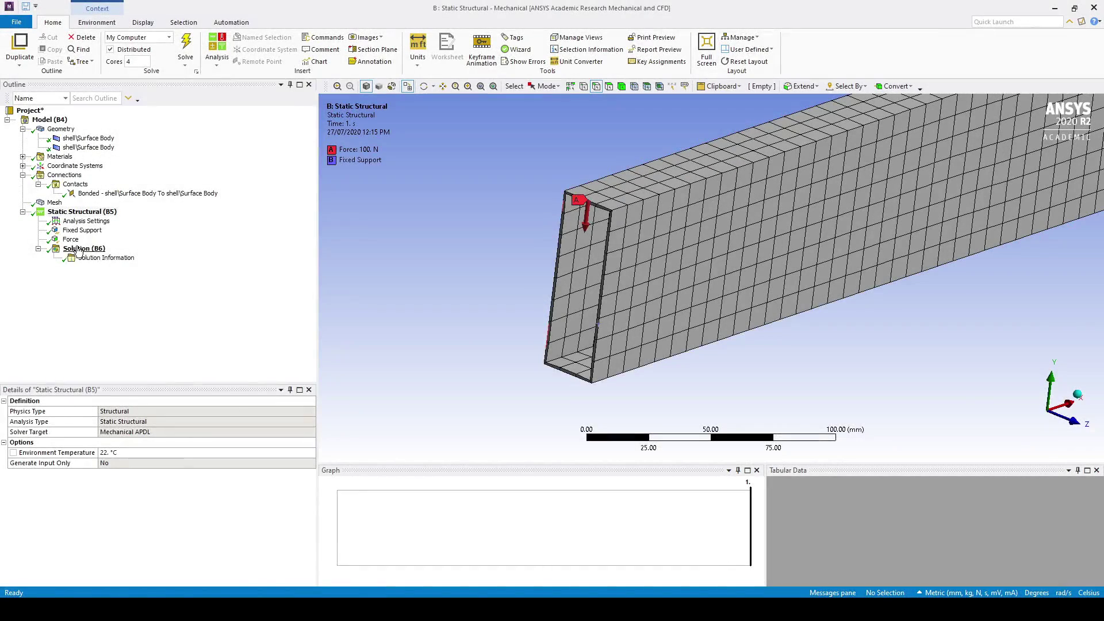
# Add and evaluate a Total Deformation result, peaking at 3.9473 mm
pyautogui.rightClick(81, 248)
pyautogui.moveTo(143, 253)
pyautogui.moveTo(217, 257)
pyautogui.click(323, 255)
pyautogui.rightClick(81, 268)
pyautogui.click(162, 301)
pyautogui.moveTo(346, 312)
pyautogui.mouseDown(button='middle')
pyautogui.moveTo(447, 311)
pyautogui.moveTo(521, 338)
pyautogui.moveTo(653, 345)
pyautogui.mouseUp(button='middle')
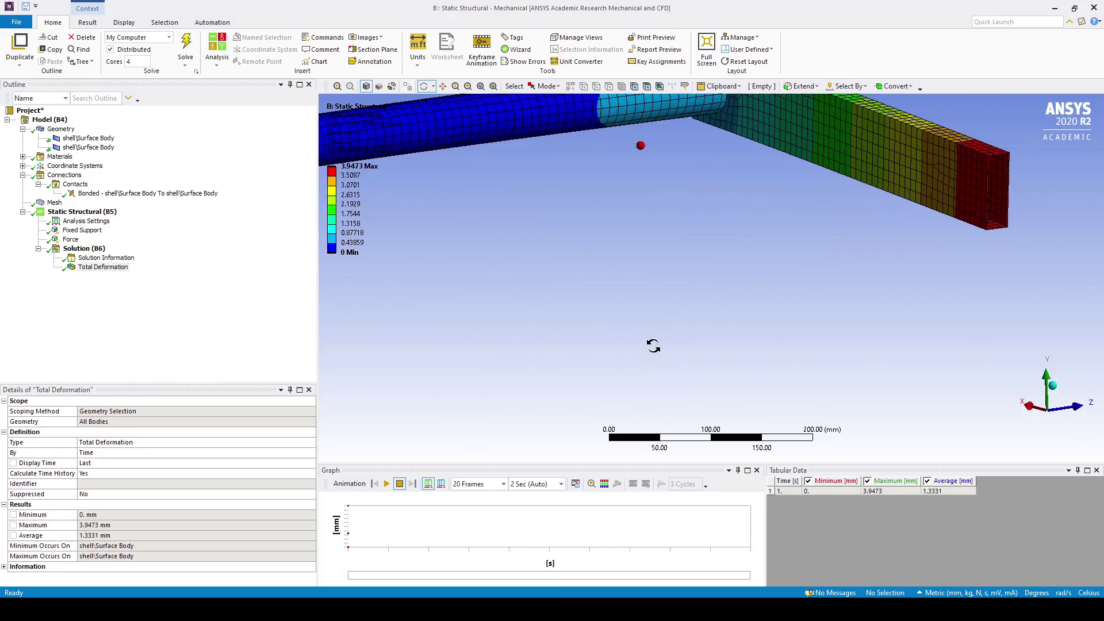
# Add an Equivalent (von-Mises) stress result and evaluate all results, peaking at 22.505 MPa
pyautogui.rightClick(85, 249)
pyautogui.click(334, 290)
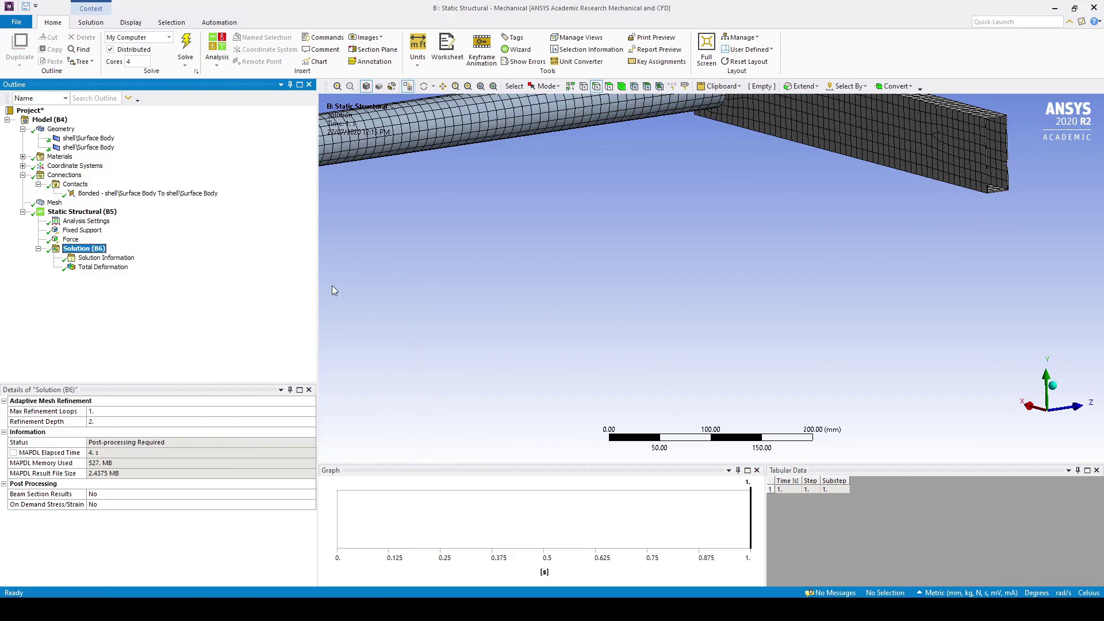
pyautogui.rightClick(80, 277)
pyautogui.click(132, 298)
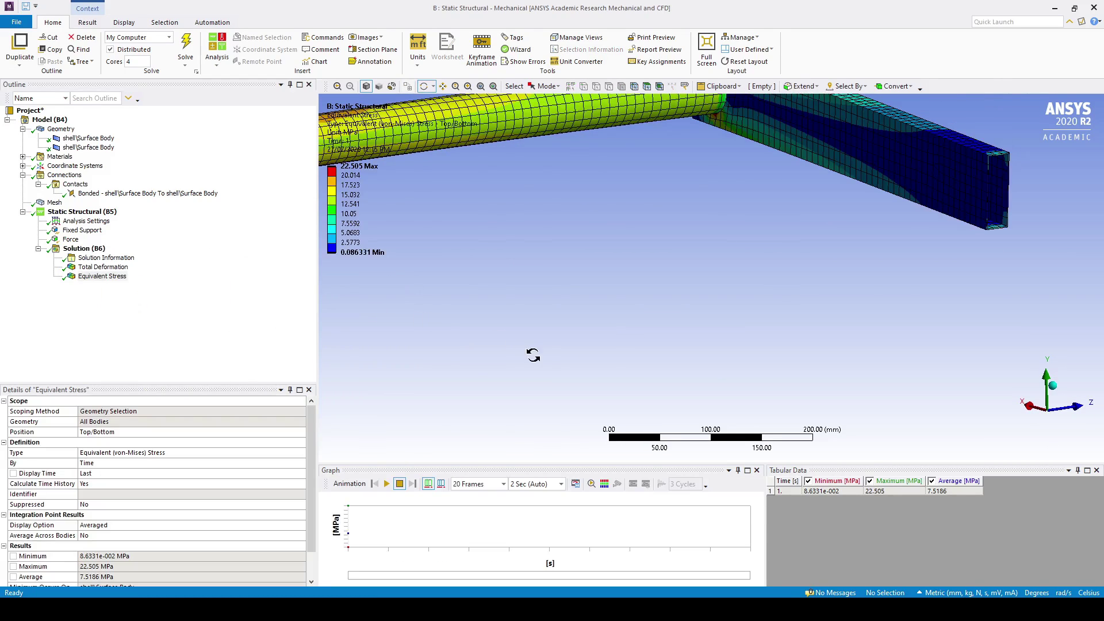
pyautogui.scroll(-3, 619, 292)
pyautogui.moveTo(619, 293); pyautogui.dragTo(723, 315, button='middle')
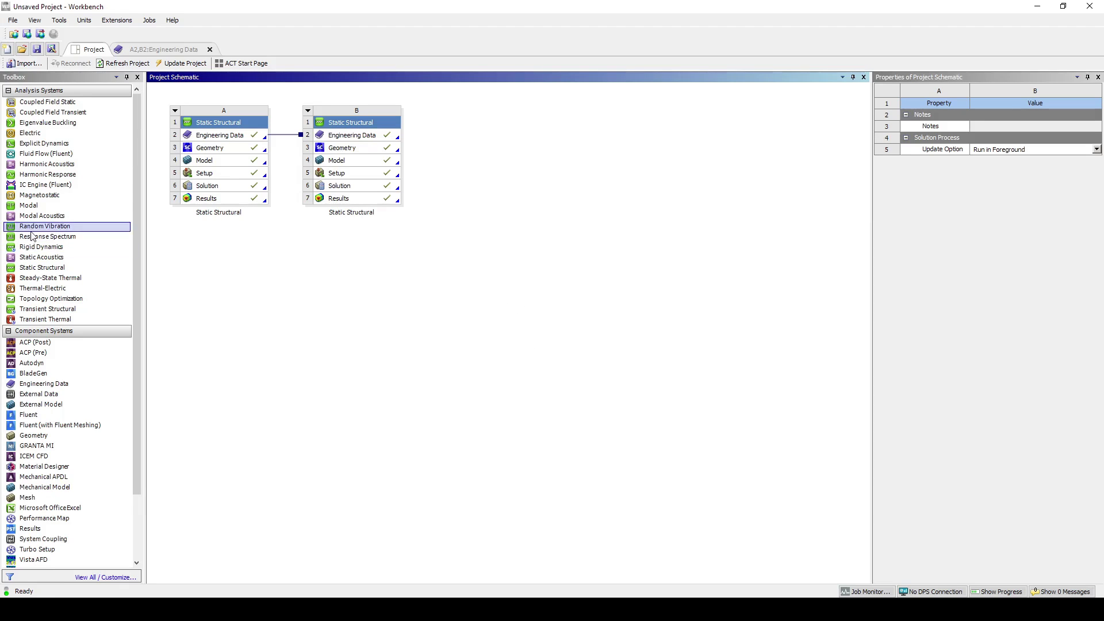
# Add Static Structural system C sharing B's engineering data, import beam.scdoc, and open it in SpaceClaim
pyautogui.moveTo(42, 267); pyautogui.dragTo(483, 140)
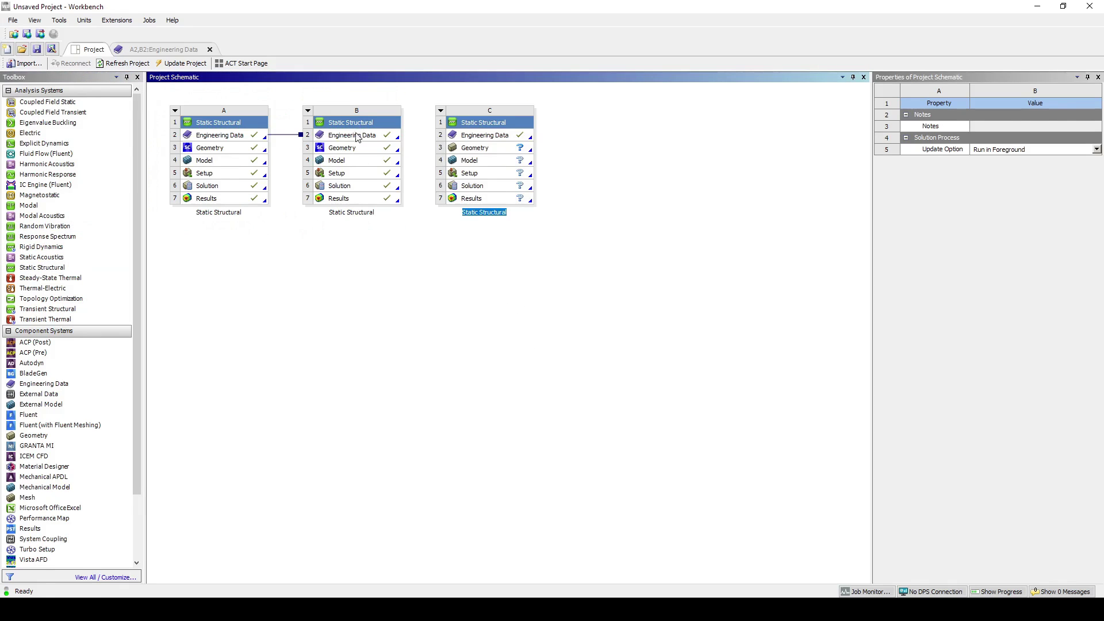
pyautogui.moveTo(357, 137); pyautogui.dragTo(489, 136)
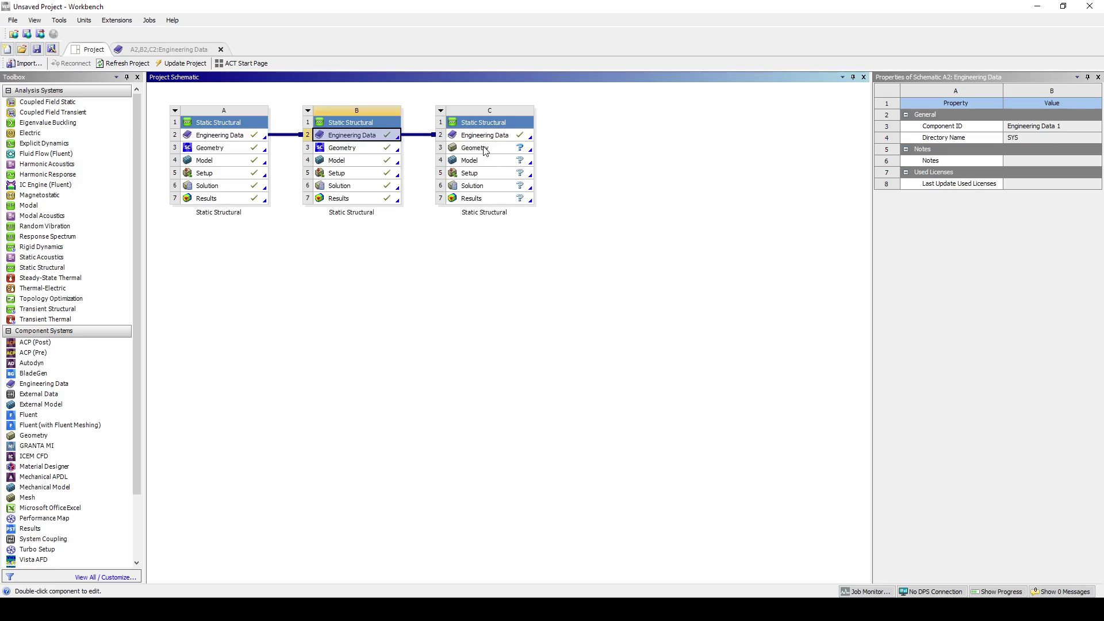
pyautogui.rightClick(485, 148)
pyautogui.moveTo(569, 183)
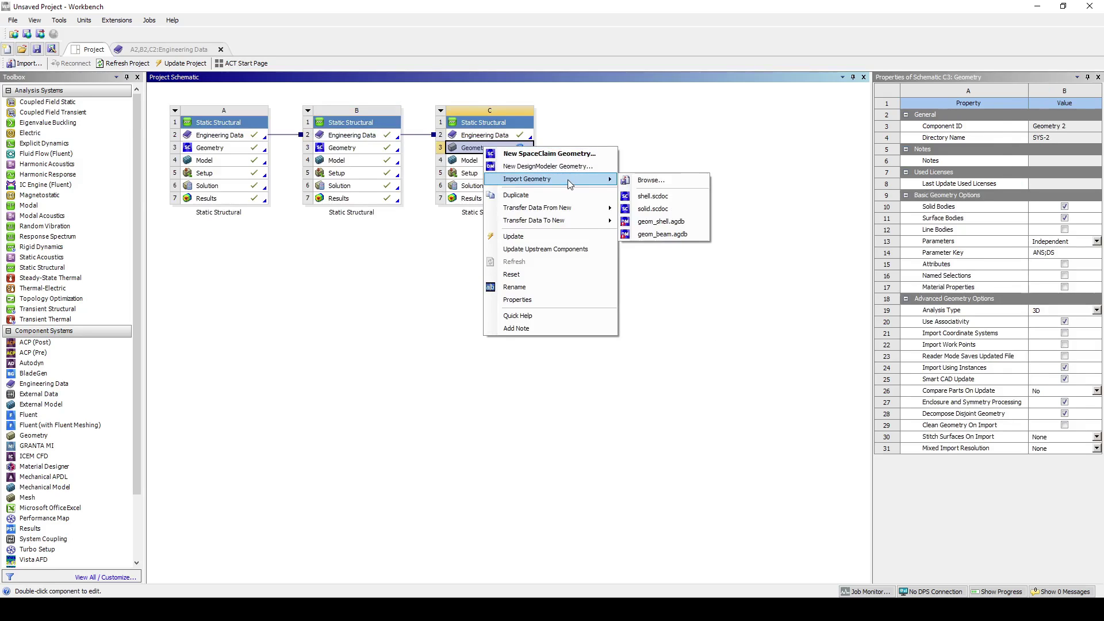
pyautogui.click(655, 181)
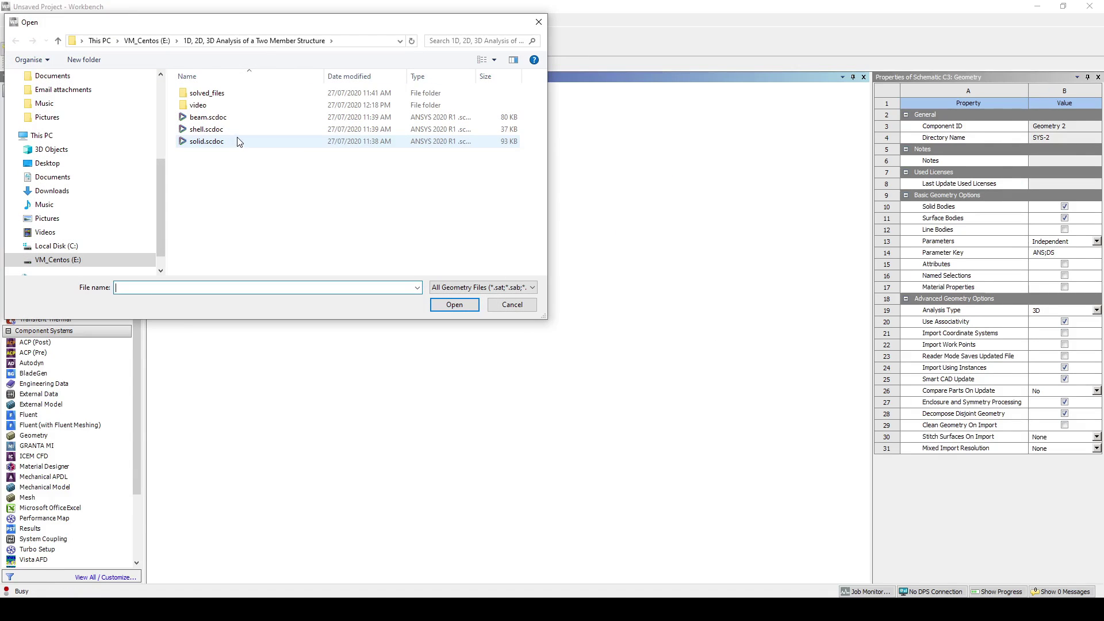
pyautogui.doubleClick(241, 118)
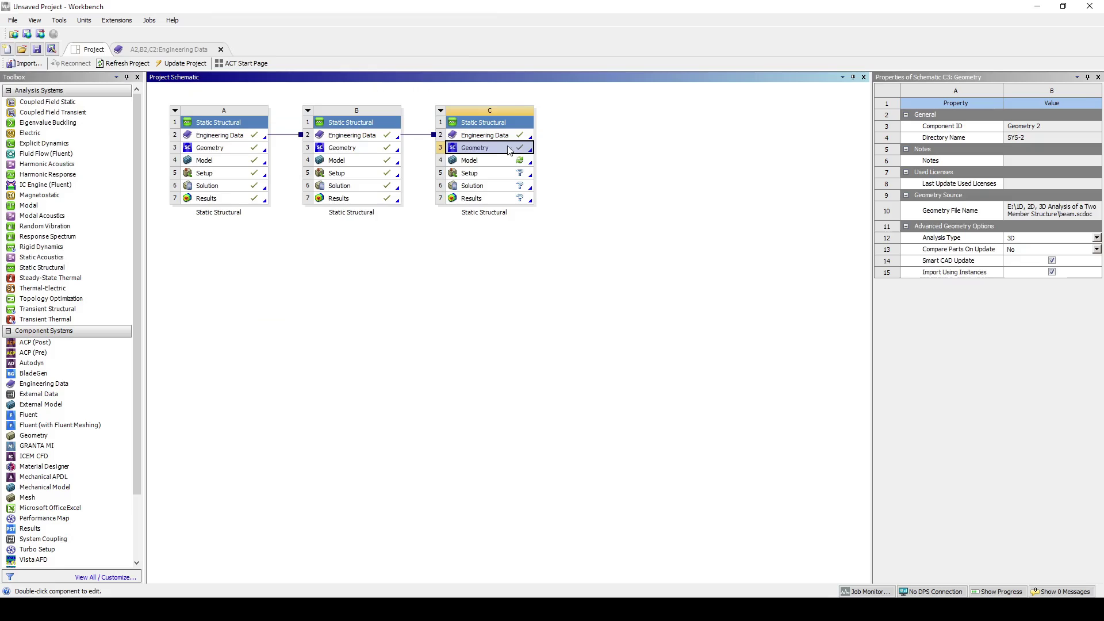
pyautogui.doubleClick(497, 149)
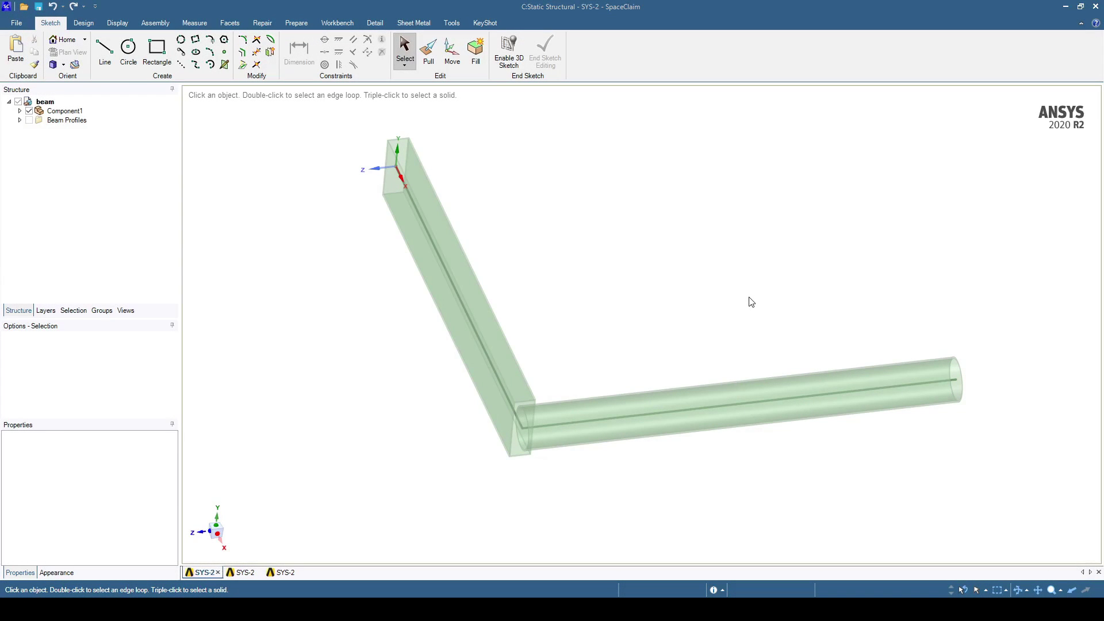
# Expand Component1 > Beams and select the rectangular and circular tube beams
pyautogui.scroll(10, 467, 327)
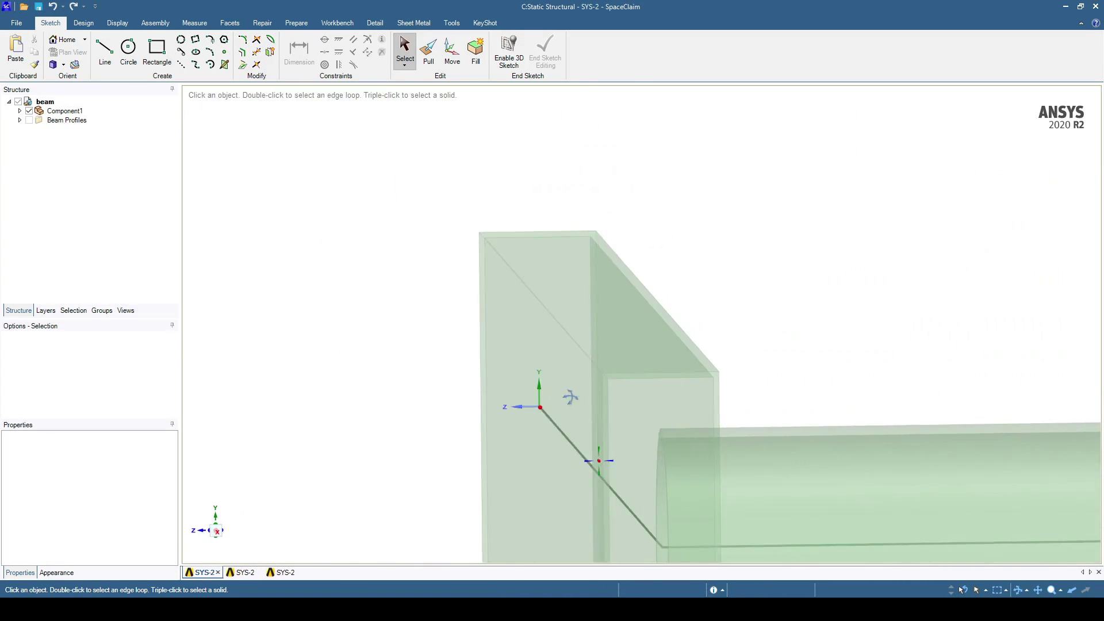
pyautogui.click(627, 507)
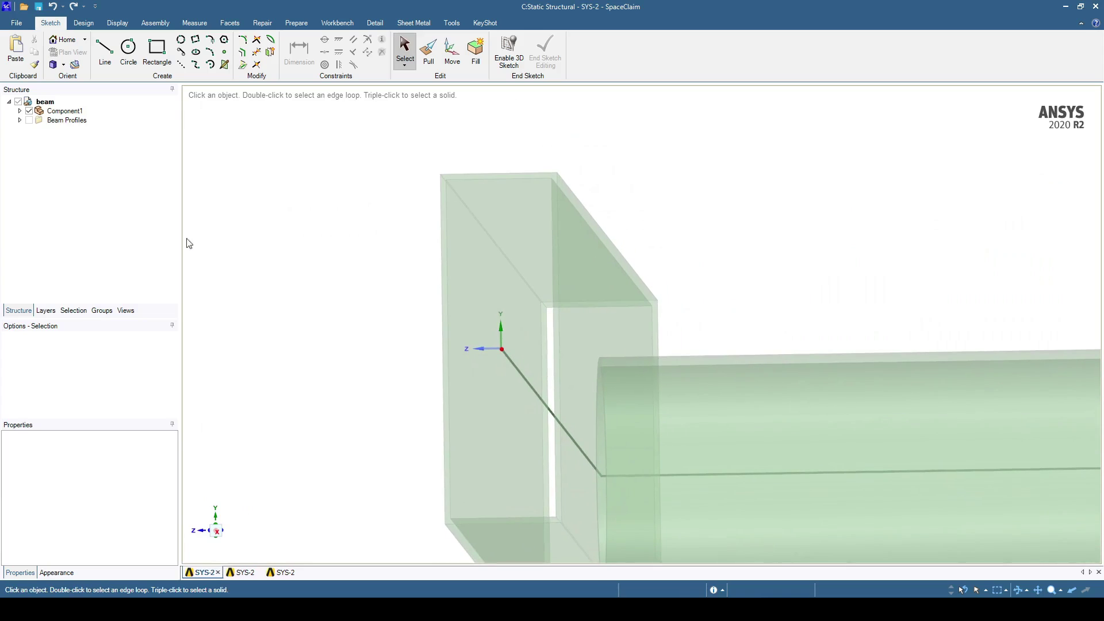
pyautogui.click(40, 111)
pyautogui.click(34, 120)
pyautogui.click(98, 129)
pyautogui.keyDown('ctrl'); pyautogui.click(121, 139); pyautogui.keyUp('ctrl')
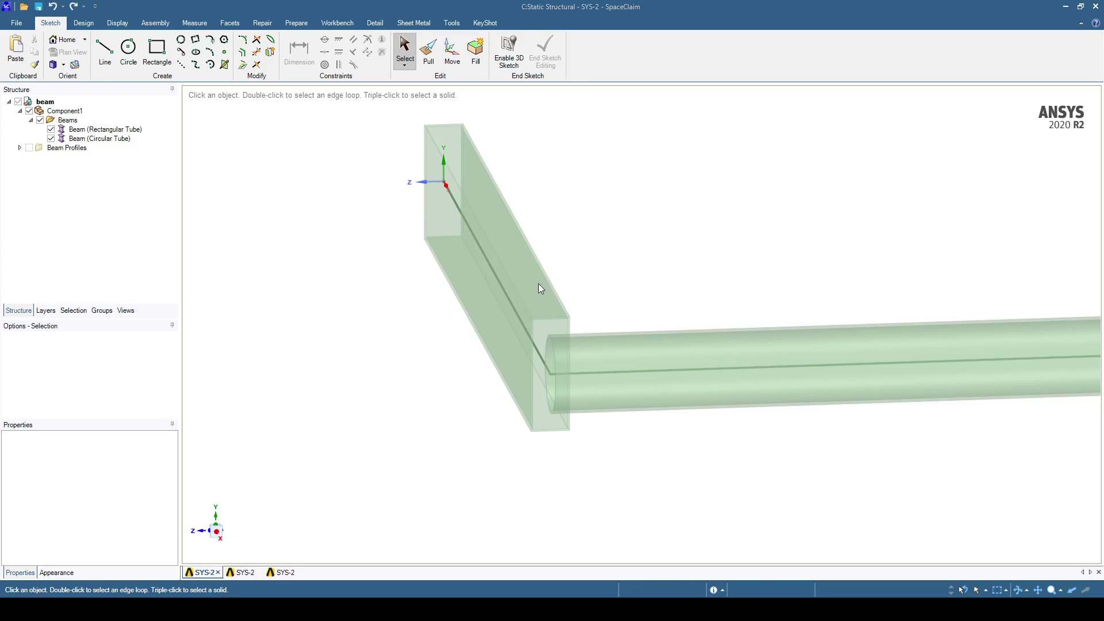
pyautogui.click(505, 292)
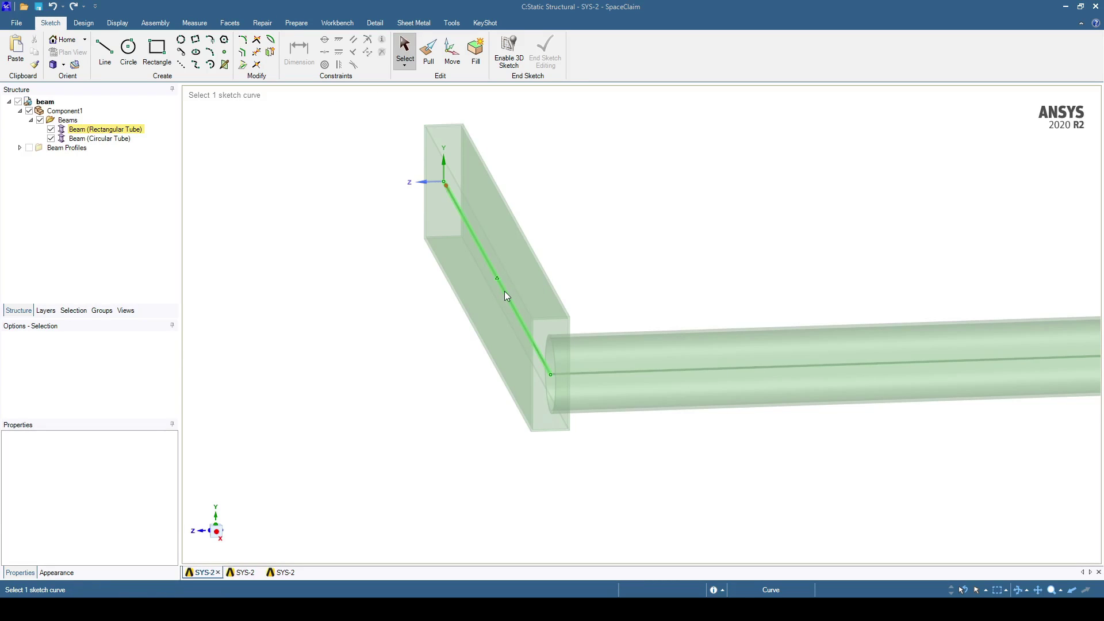
pyautogui.press('Escape')
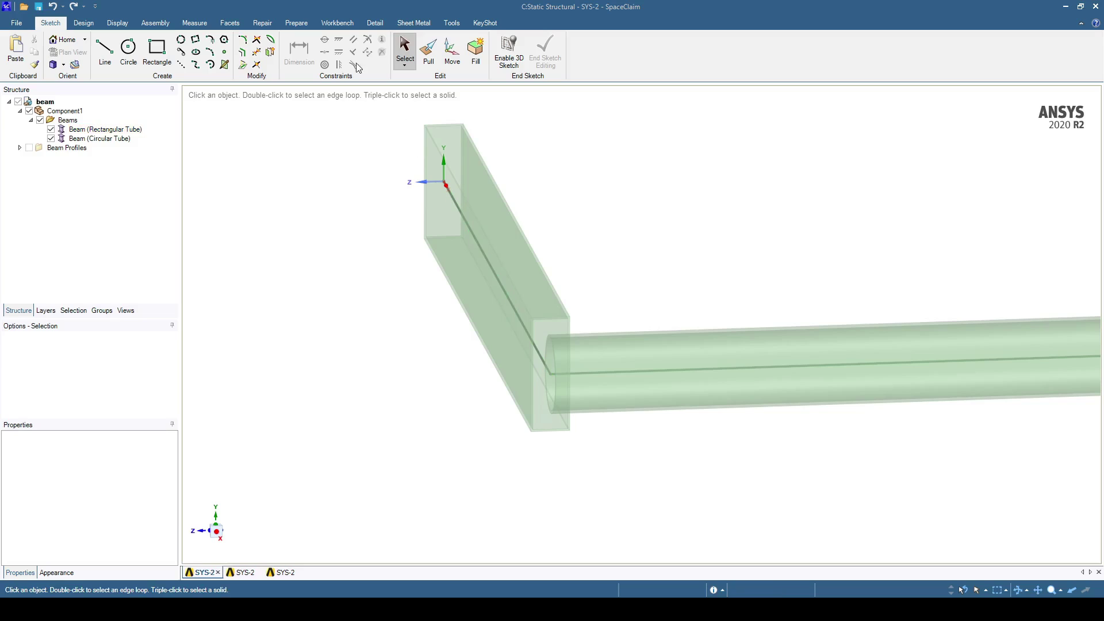
# Check the beam profiles and their orientation under the Prepare tools
pyautogui.click(296, 23)
pyautogui.click(415, 50)
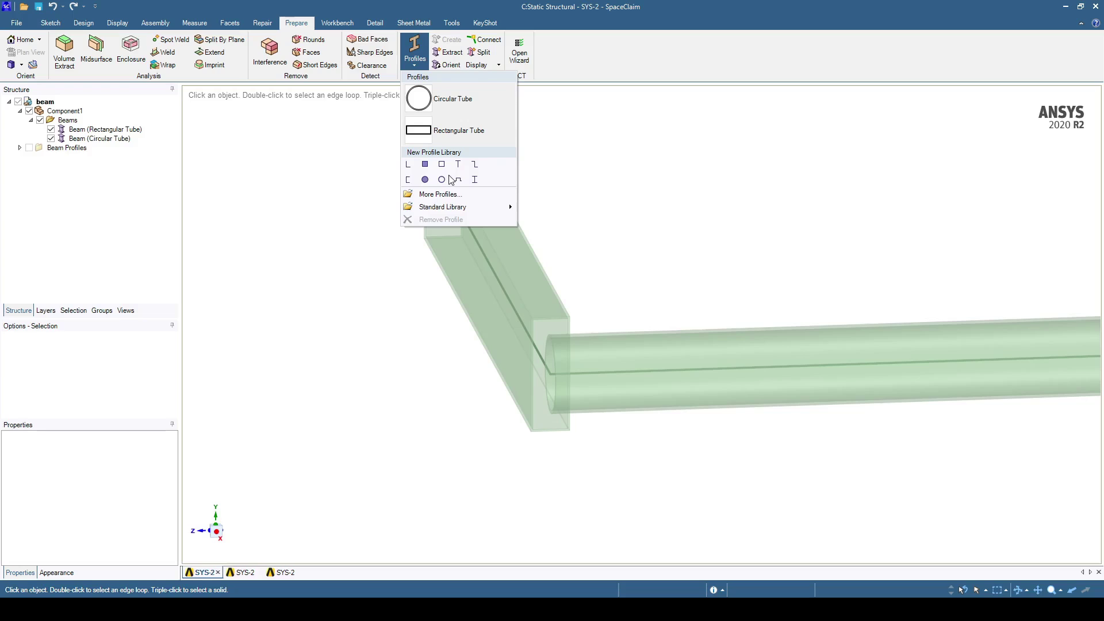
pyautogui.click(448, 121)
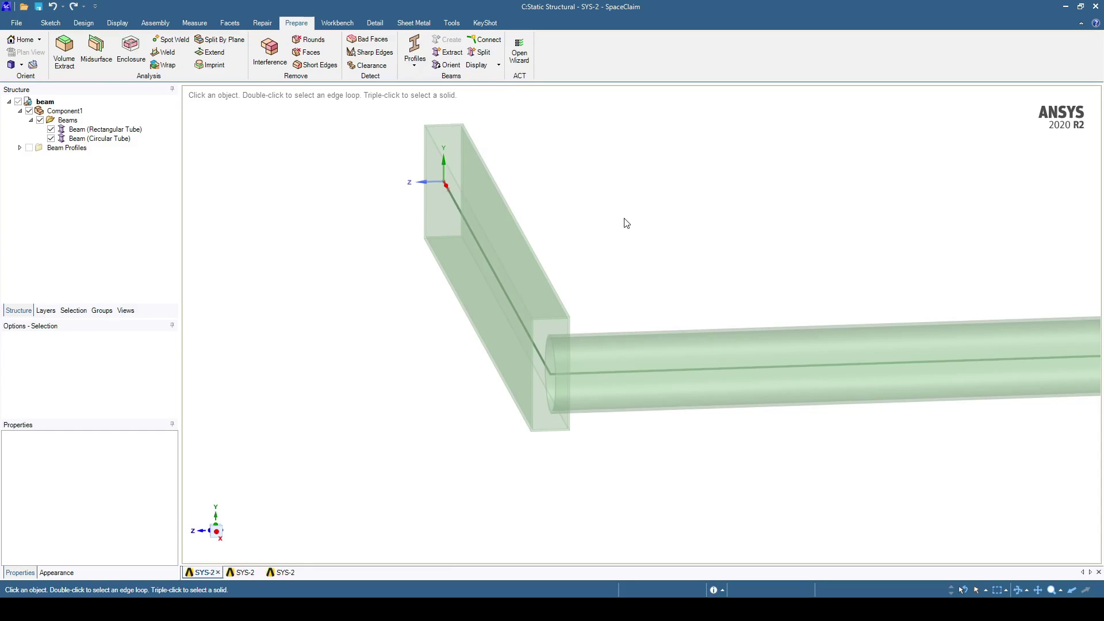
pyautogui.click(498, 279)
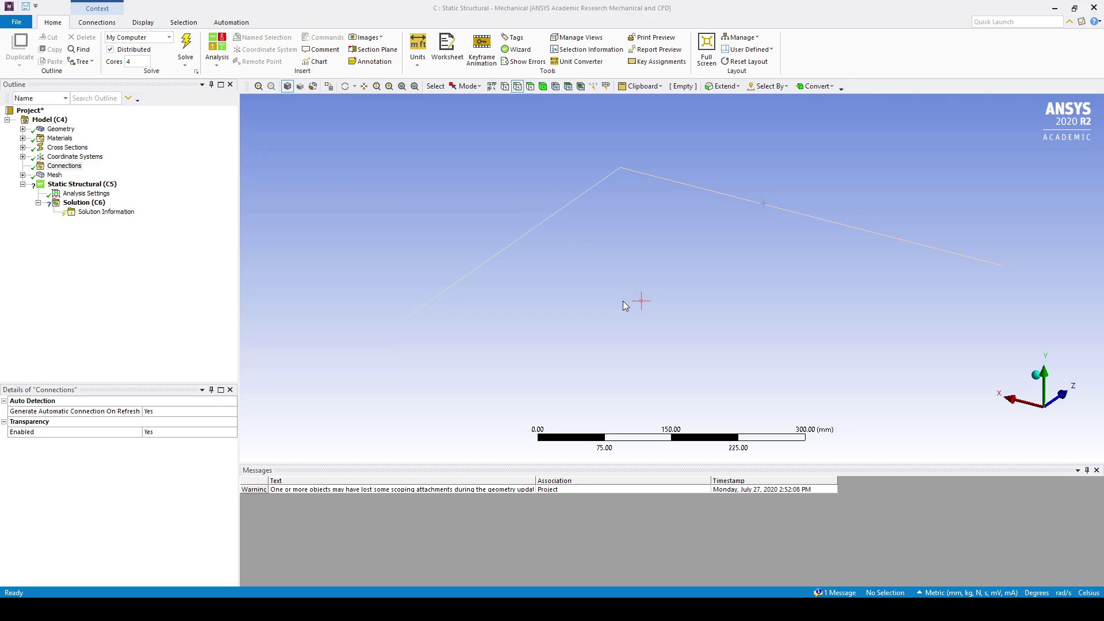
# Assign Aluminum Alloy to the Circular Tube and Rectangular Tube beam bodies
pyautogui.click(23, 130)
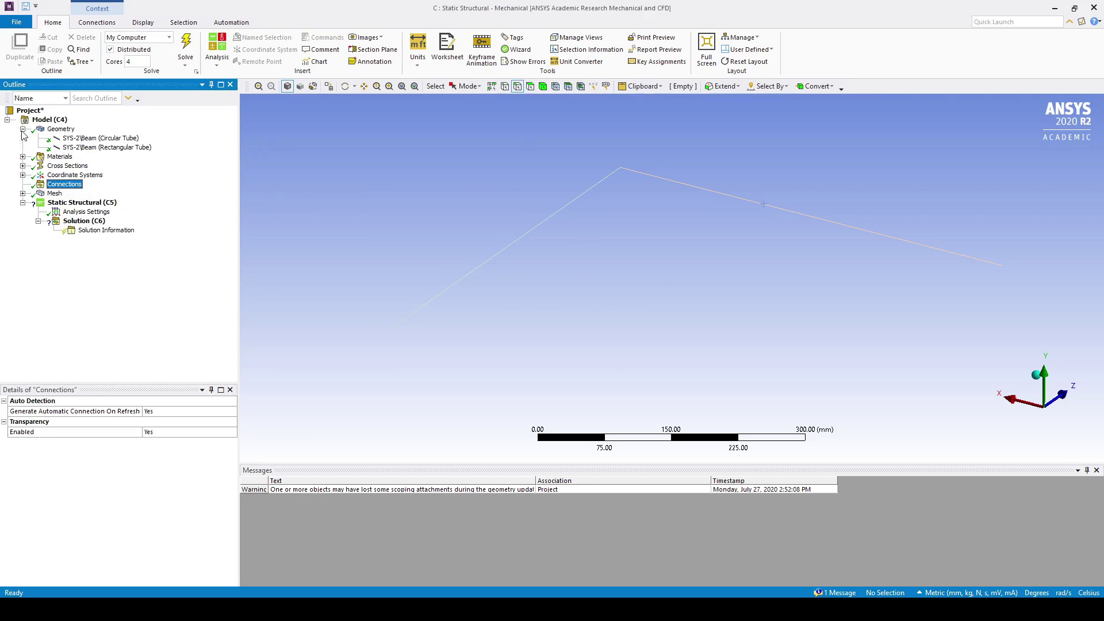
pyautogui.click(77, 140)
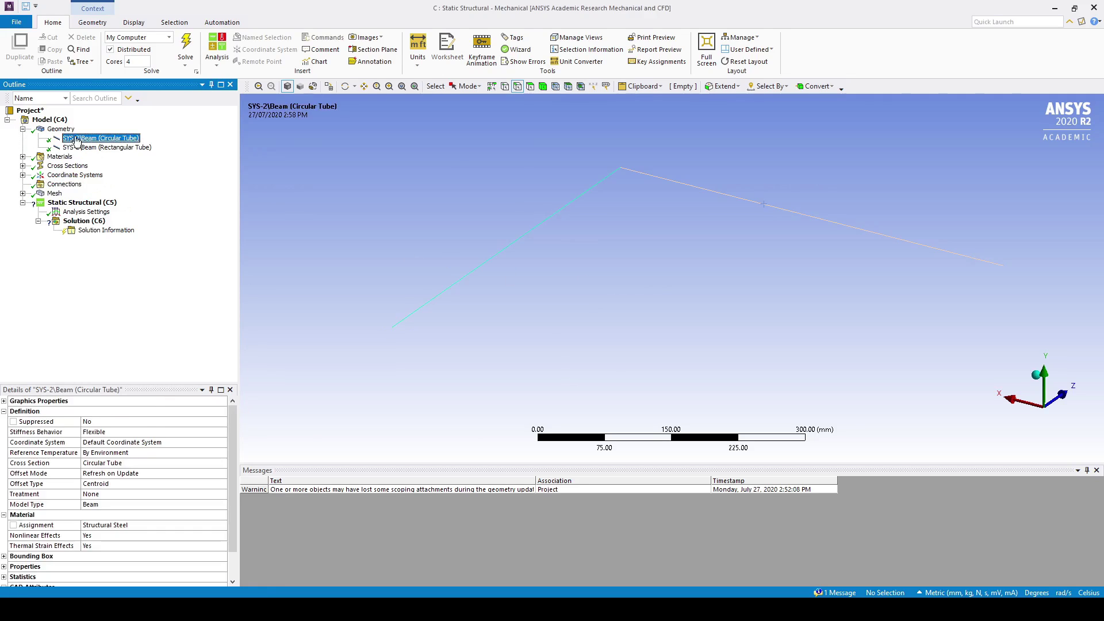
pyautogui.keyDown('ctrl'); pyautogui.click(86, 148); pyautogui.keyUp('ctrl')
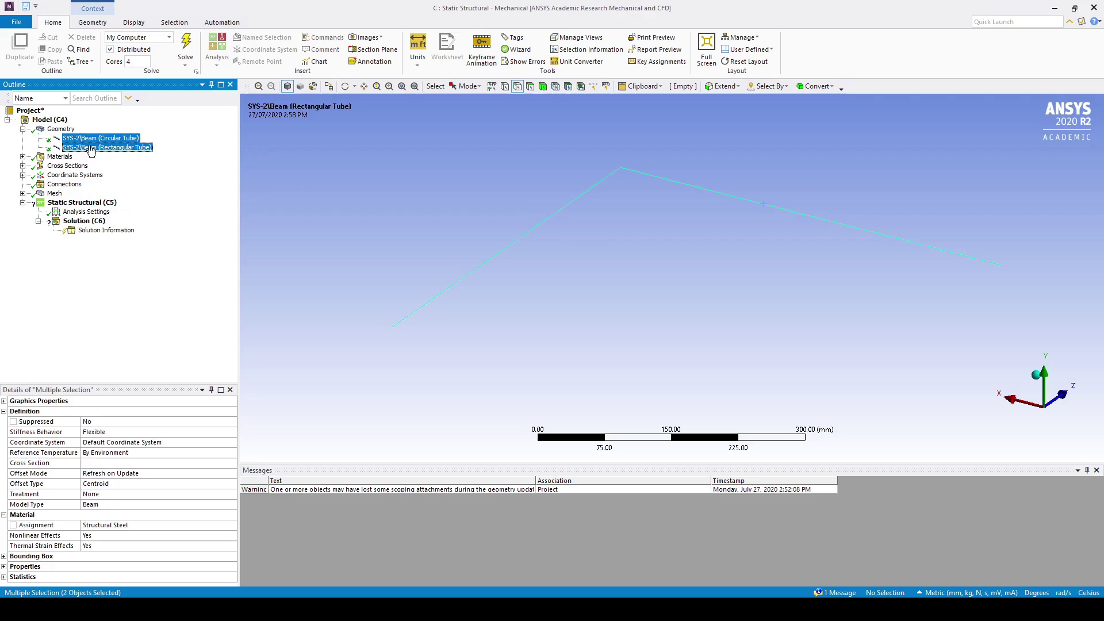
pyautogui.click(227, 526)
pyautogui.click(232, 525)
pyautogui.click(268, 380)
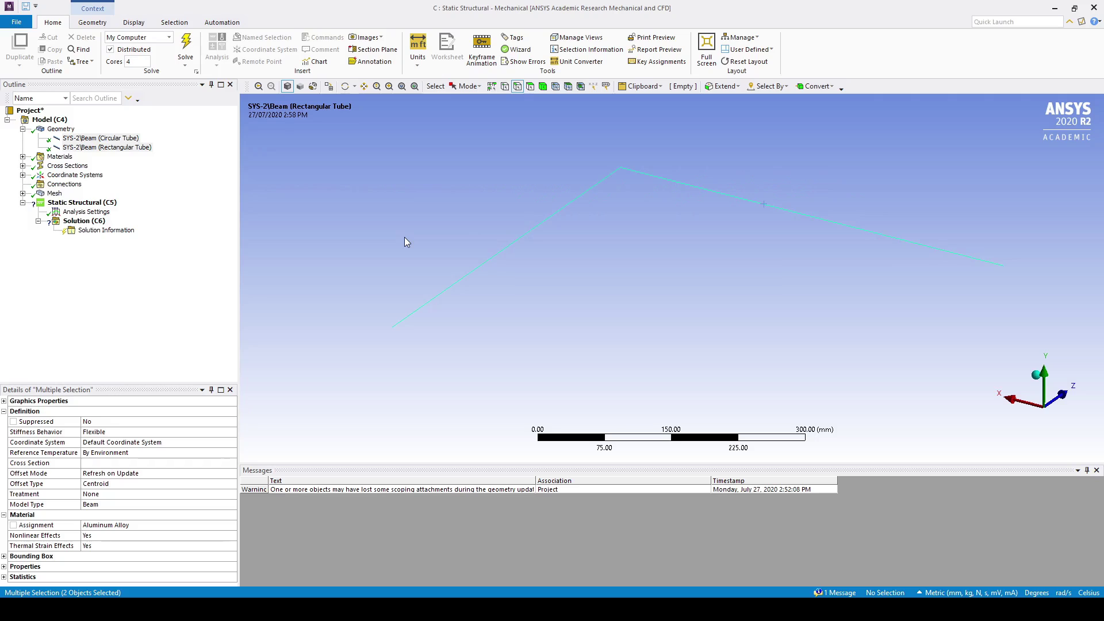
# Insert a manual bonded contact region under Connections
pyautogui.rightClick(73, 185)
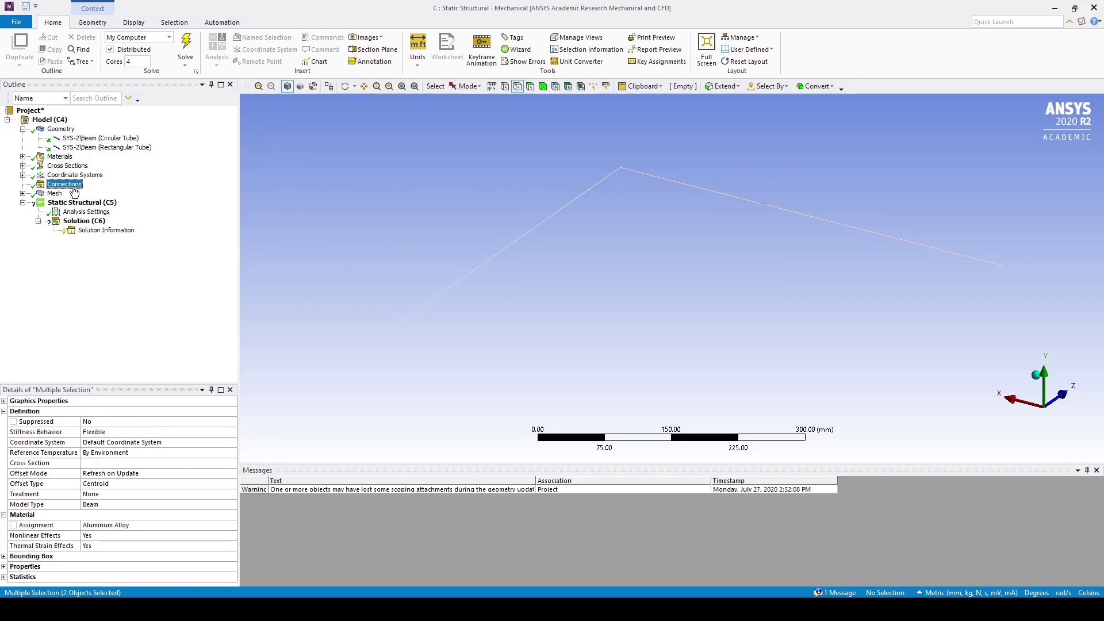
pyautogui.moveTo(107, 198)
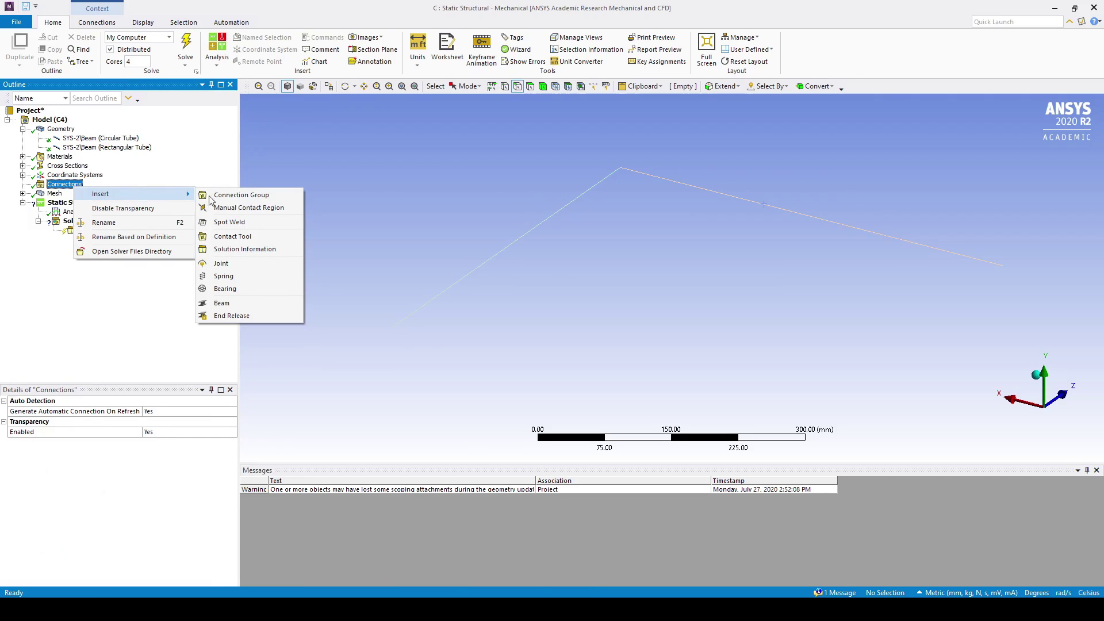
pyautogui.click(235, 208)
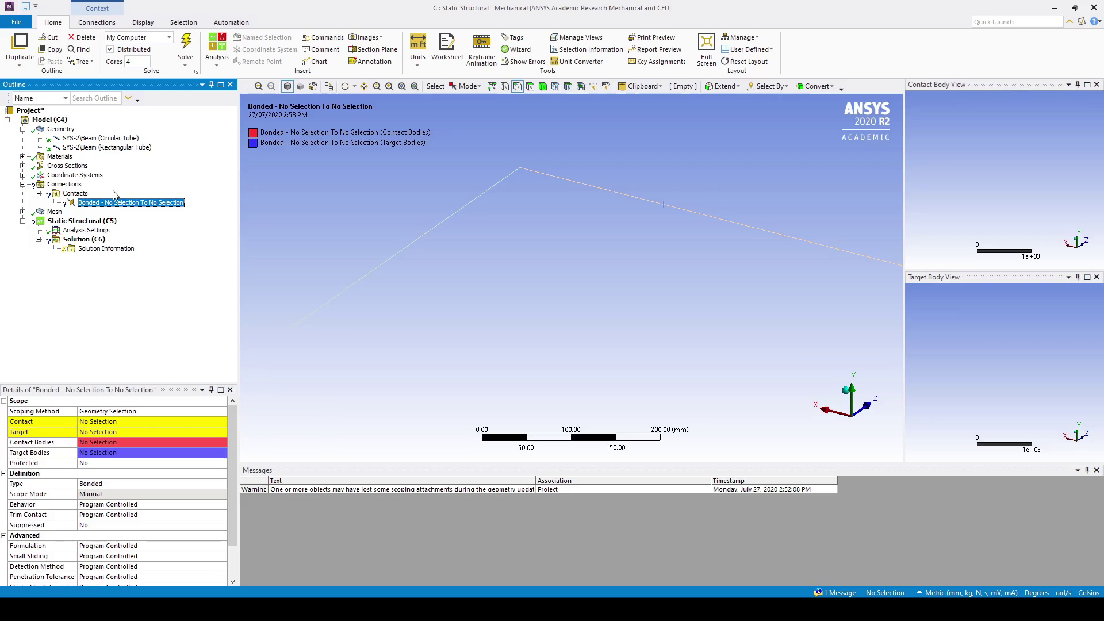
# Set the Contacts group's Edge/Edge detection to Yes
pyautogui.click(75, 193)
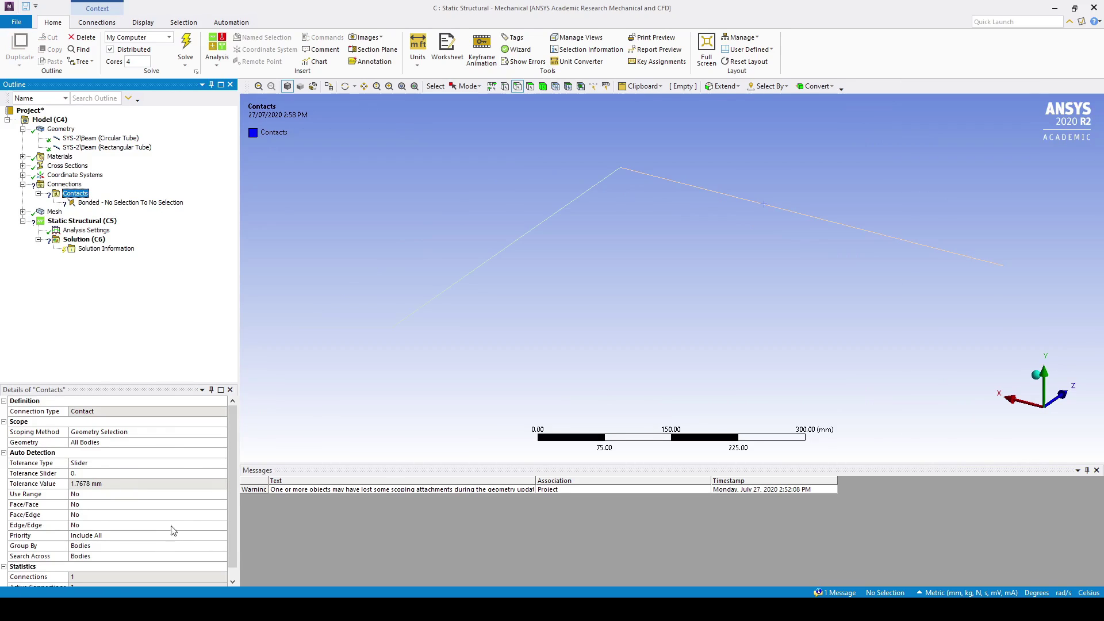
pyautogui.click(146, 525)
pyautogui.click(221, 525)
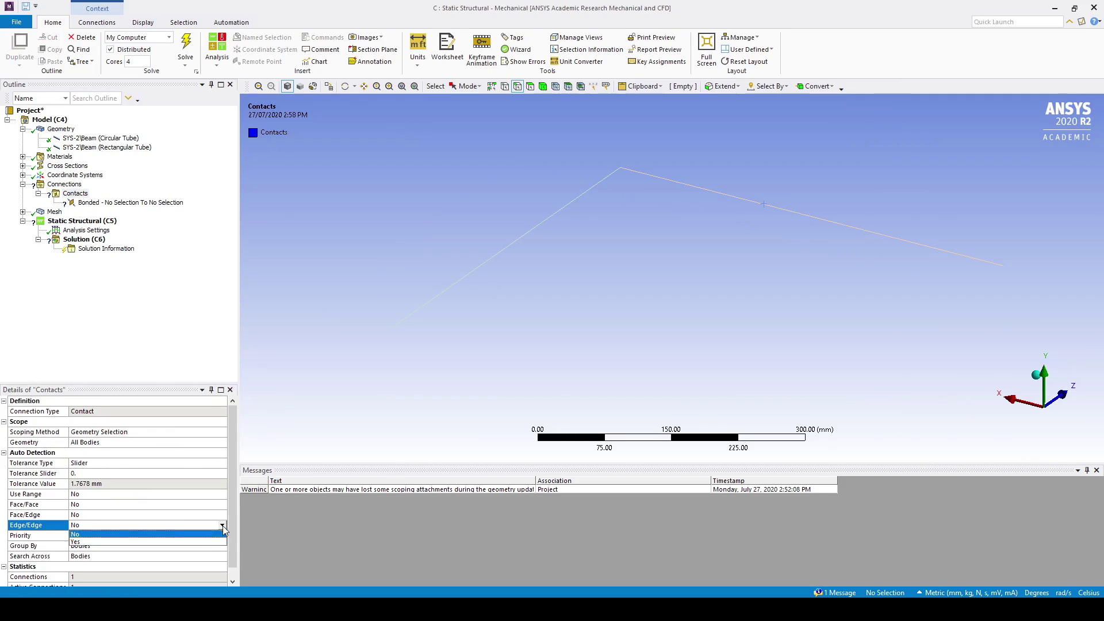
pyautogui.click(144, 535)
pyautogui.click(154, 353)
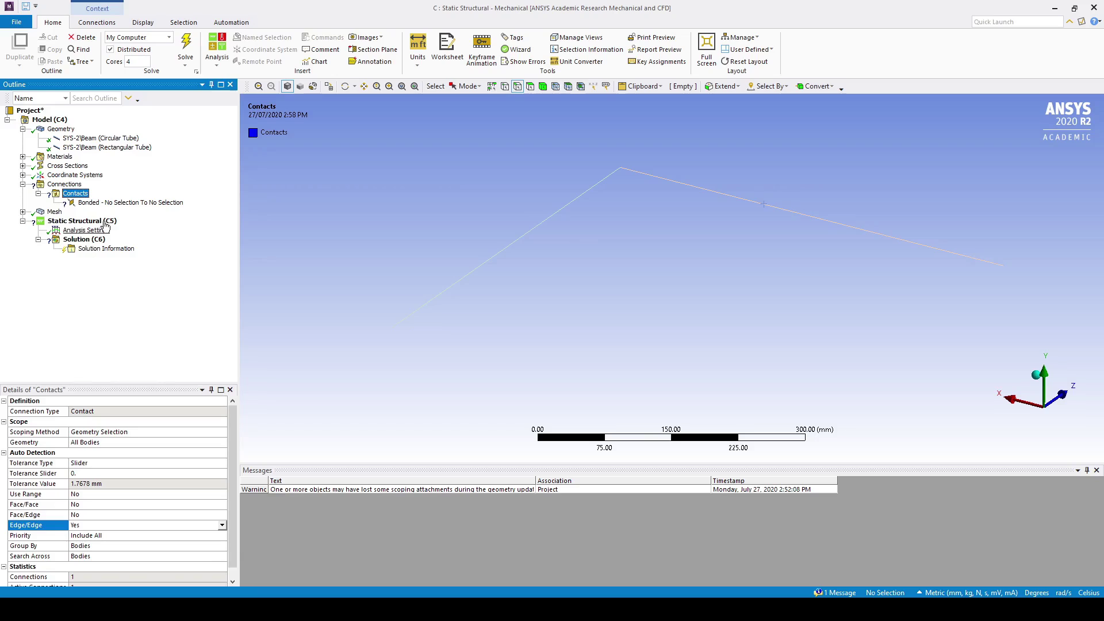
# Assign the circular tube edge as Contact and the rectangular tube edge as Target
pyautogui.click(131, 203)
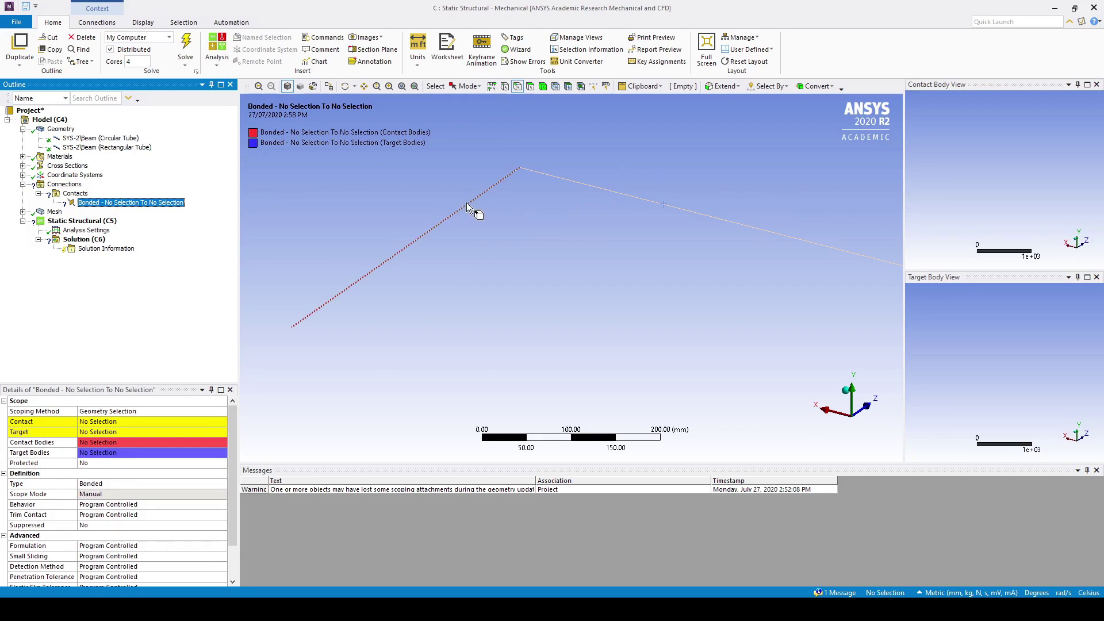
pyautogui.click(467, 205)
pyautogui.click(102, 422)
pyautogui.click(102, 423)
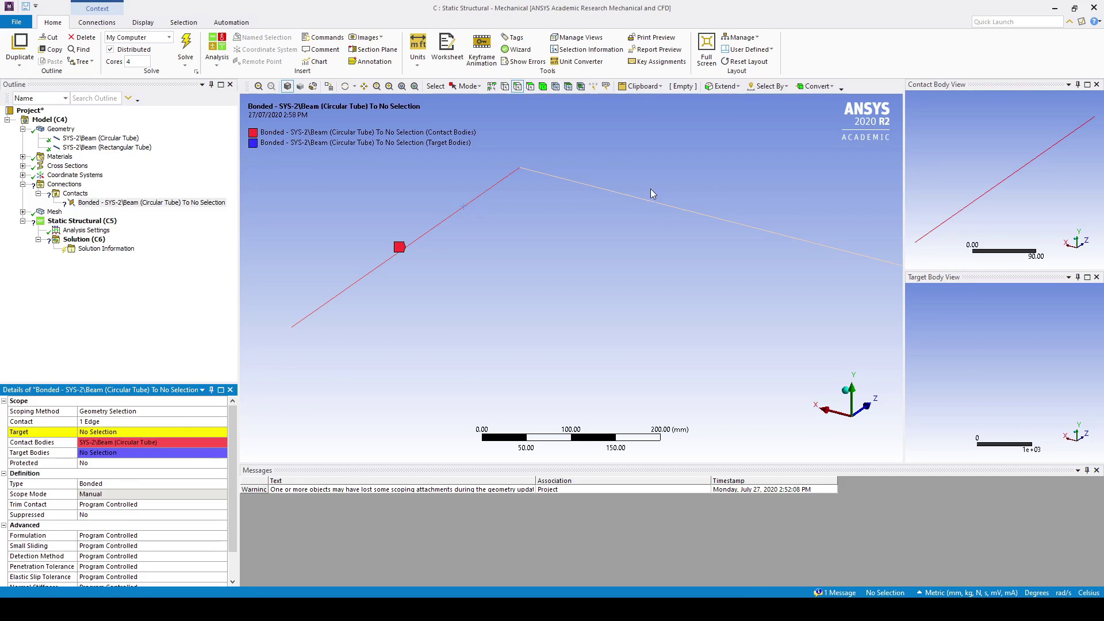
pyautogui.click(650, 199)
pyautogui.click(101, 432)
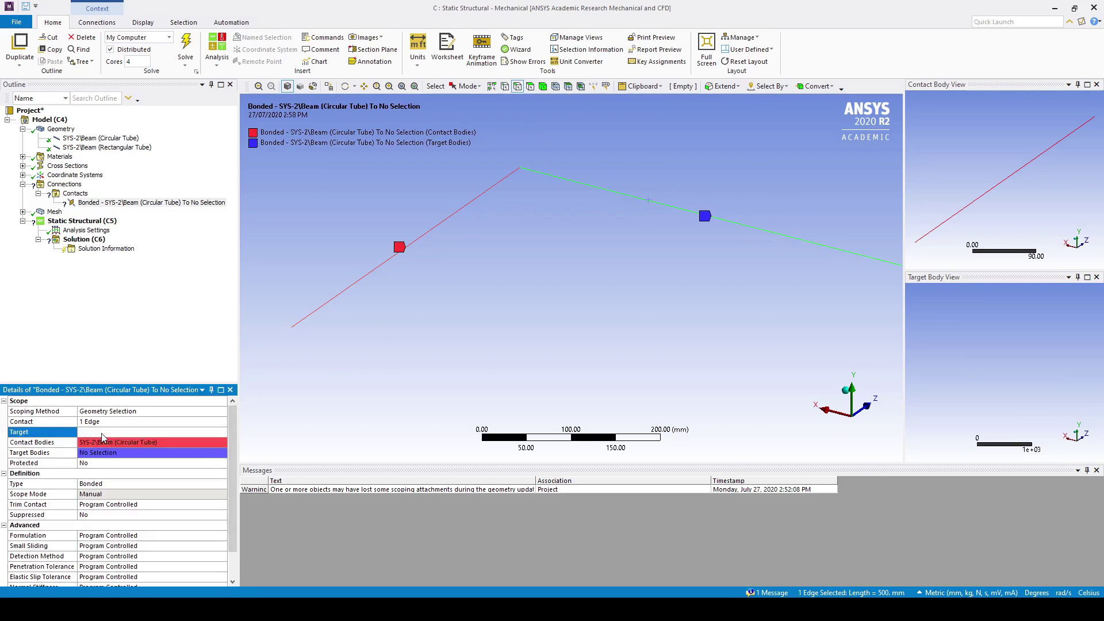
pyautogui.click(101, 433)
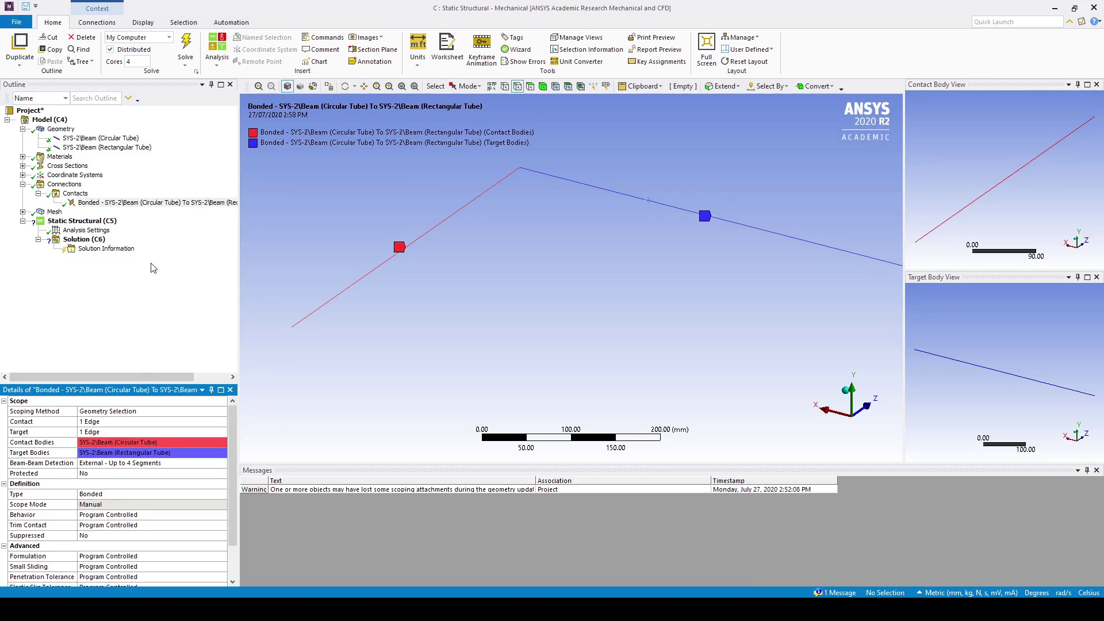
pyautogui.click(23, 211)
pyautogui.click(23, 212)
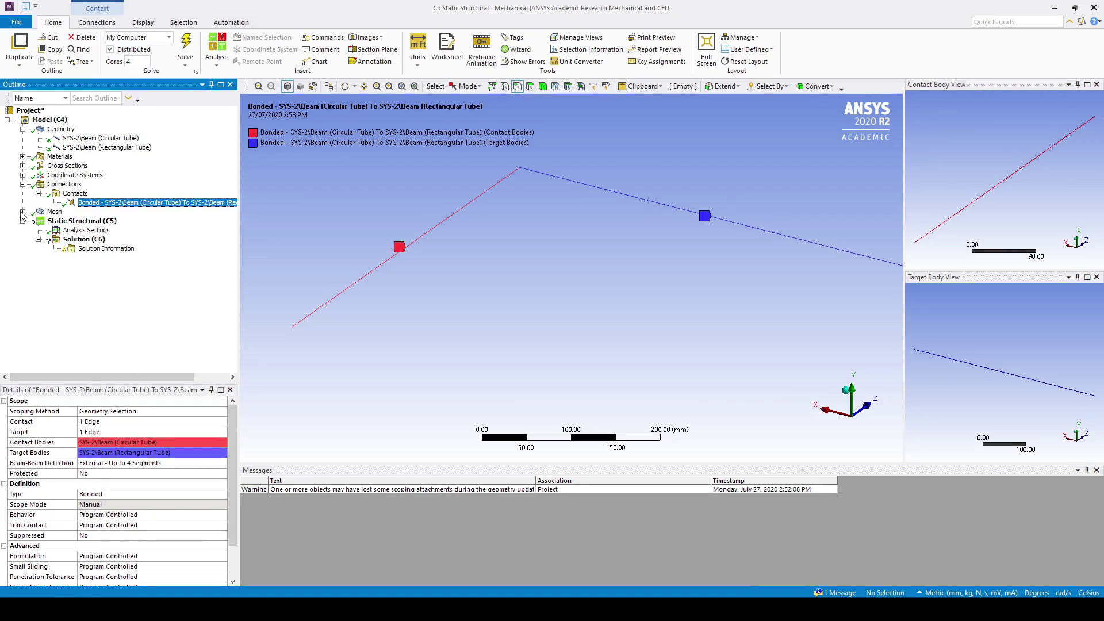
# Set the default element size to 10.0 mm and generate the mesh on both beams
pyautogui.click(54, 212)
pyautogui.click(123, 453)
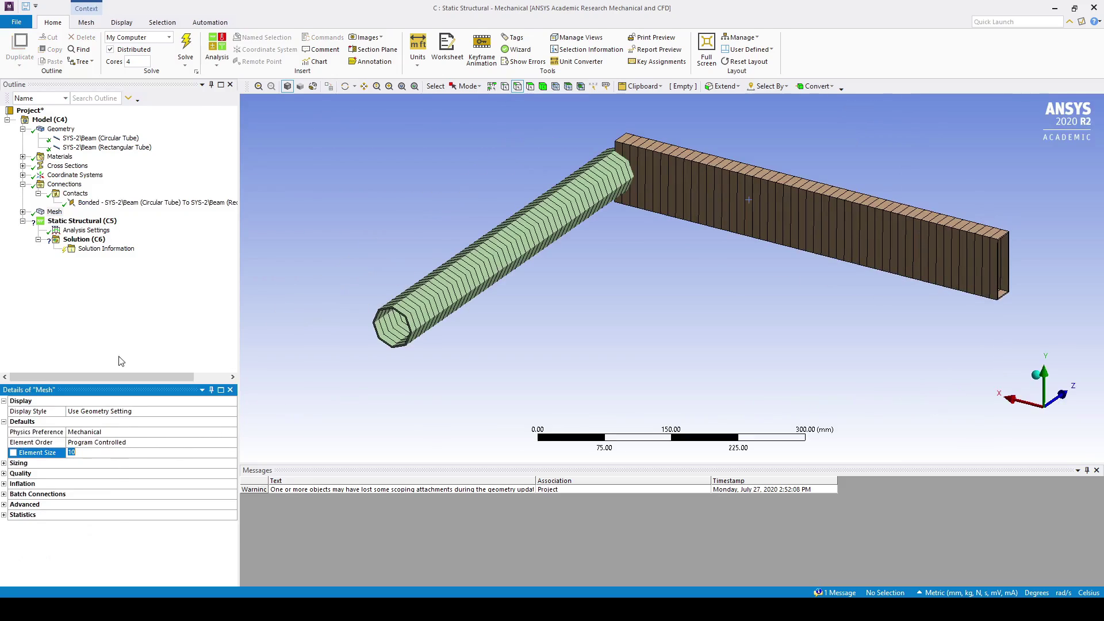
pyautogui.rightClick(57, 213)
pyautogui.click(89, 251)
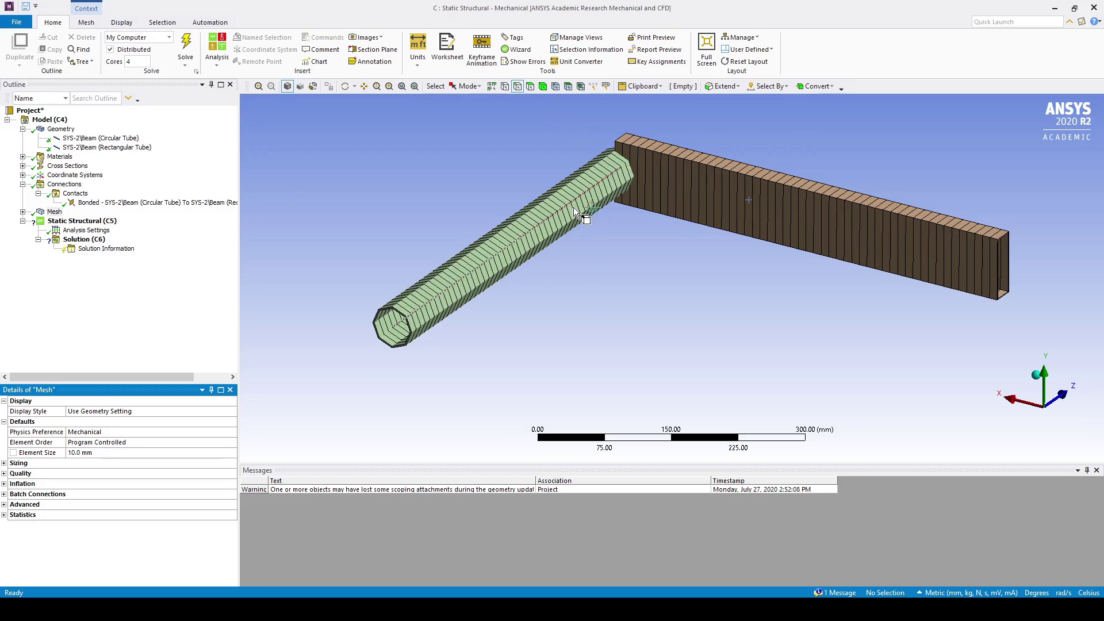
# Add a Fixed Support at the circular tube's free end vertex
pyautogui.rightClick(94, 224)
pyautogui.moveTo(205, 232)
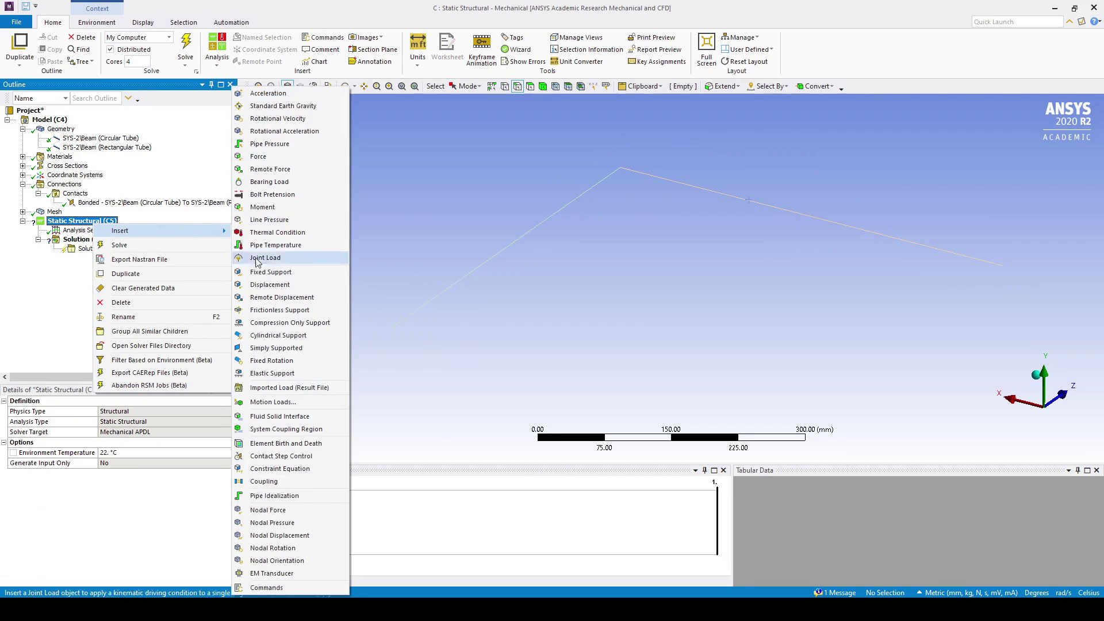
pyautogui.click(281, 272)
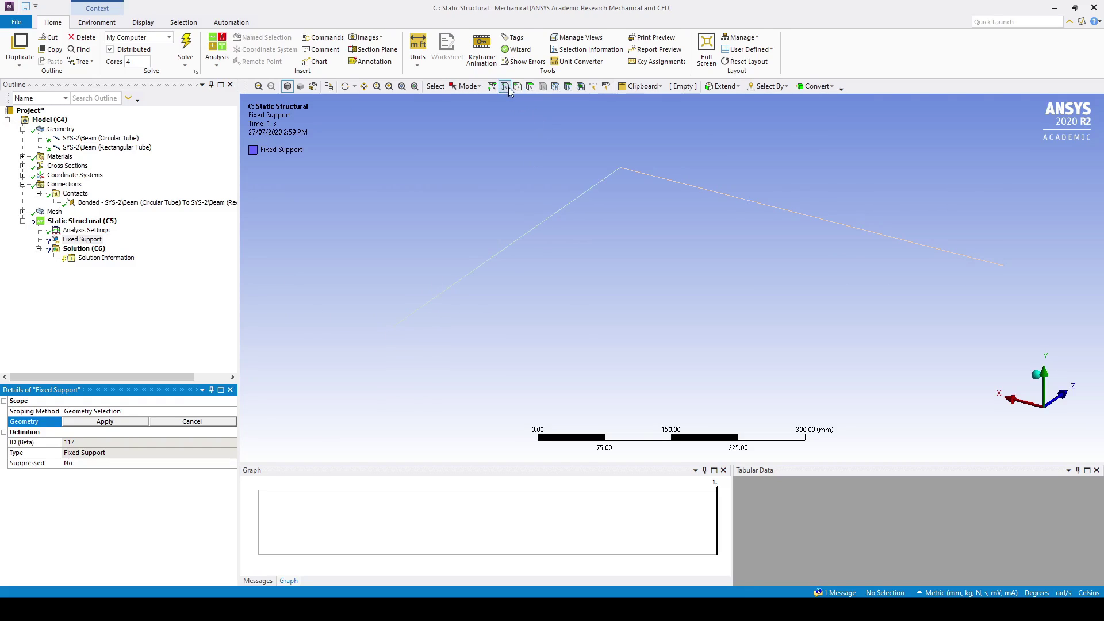
pyautogui.click(392, 327)
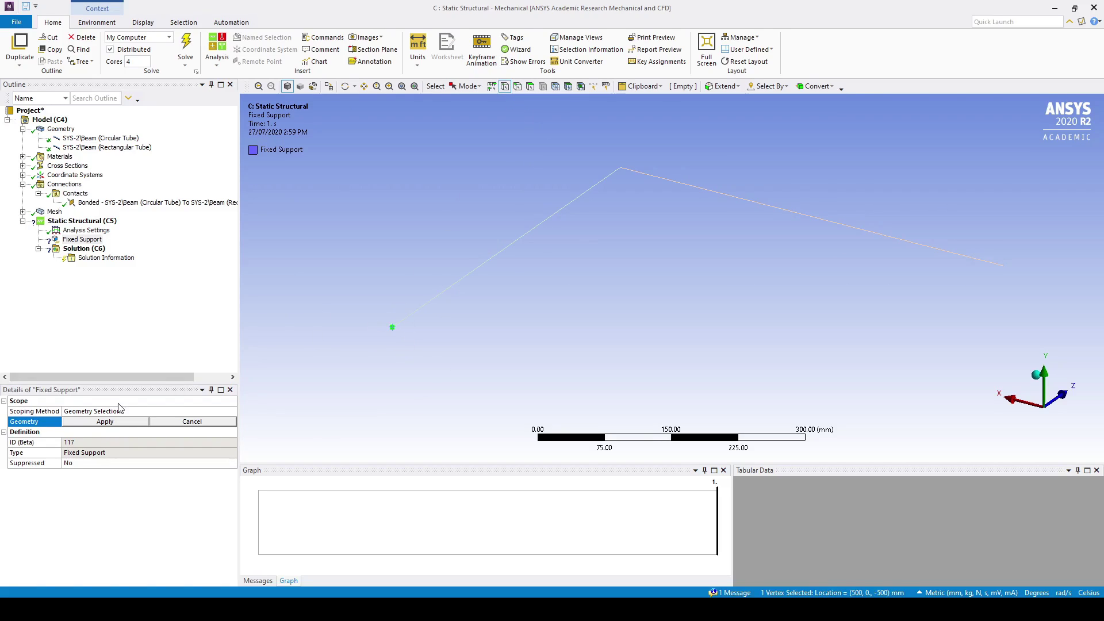
pyautogui.click(115, 422)
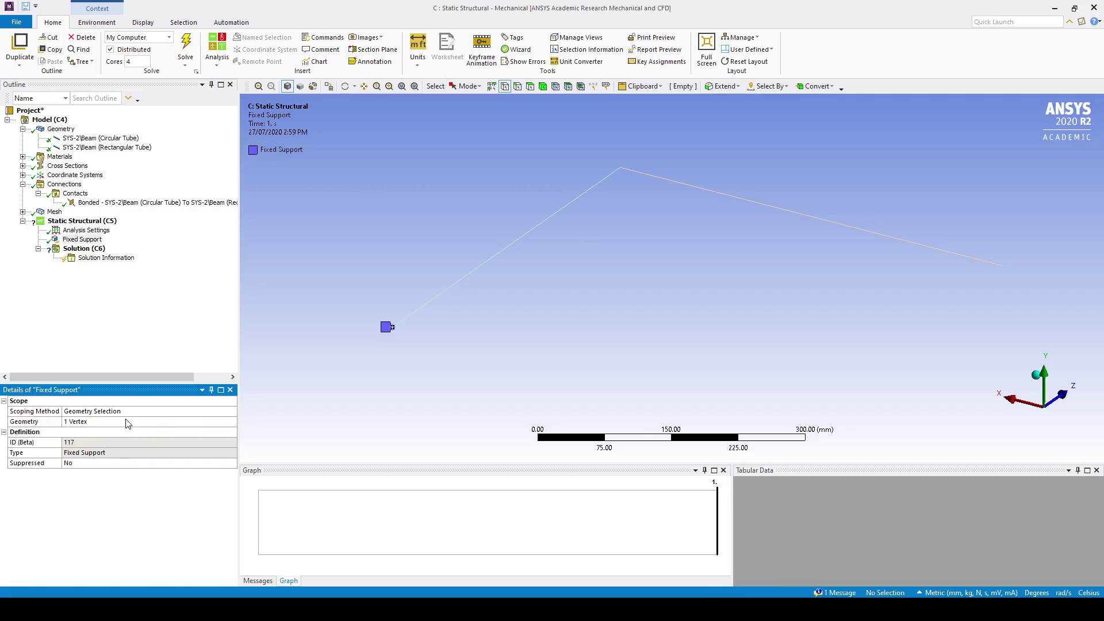
# Apply a Force by components with Y = -100 N at the rectangular tube's far end
pyautogui.rightClick(70, 221)
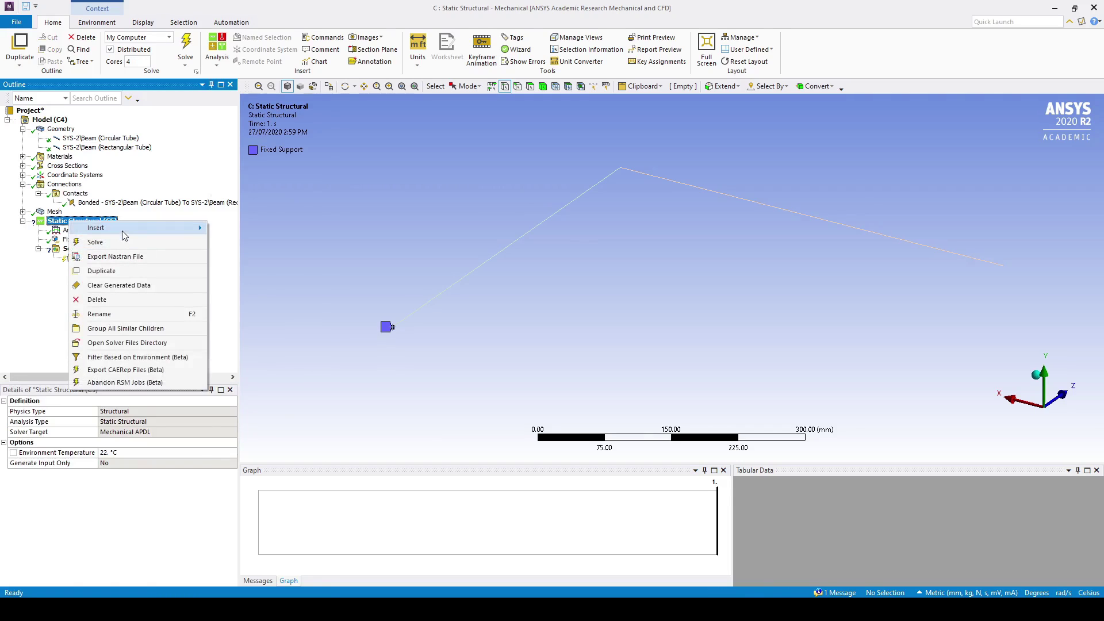
pyautogui.moveTo(122, 230)
pyautogui.click(253, 165)
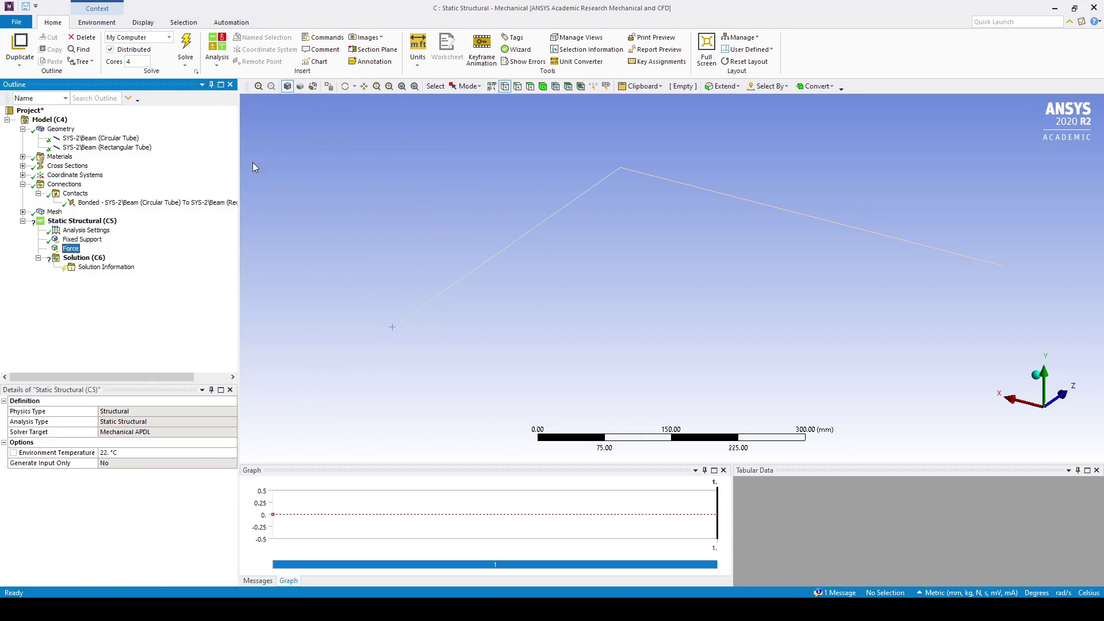
pyautogui.click(1006, 266)
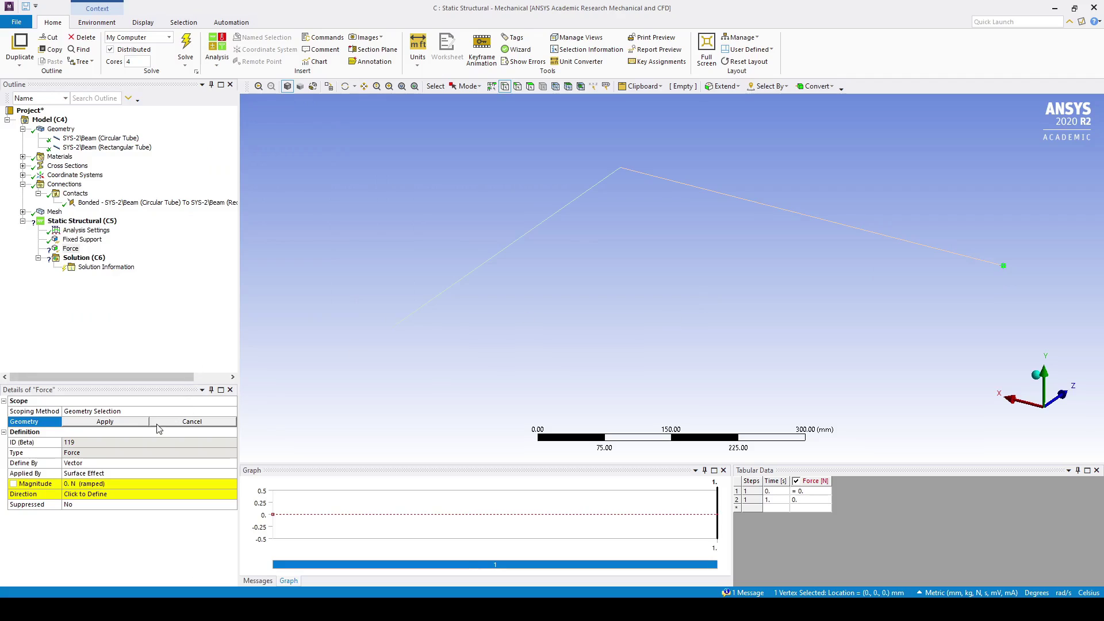
pyautogui.click(136, 422)
pyautogui.click(230, 463)
pyautogui.click(115, 482)
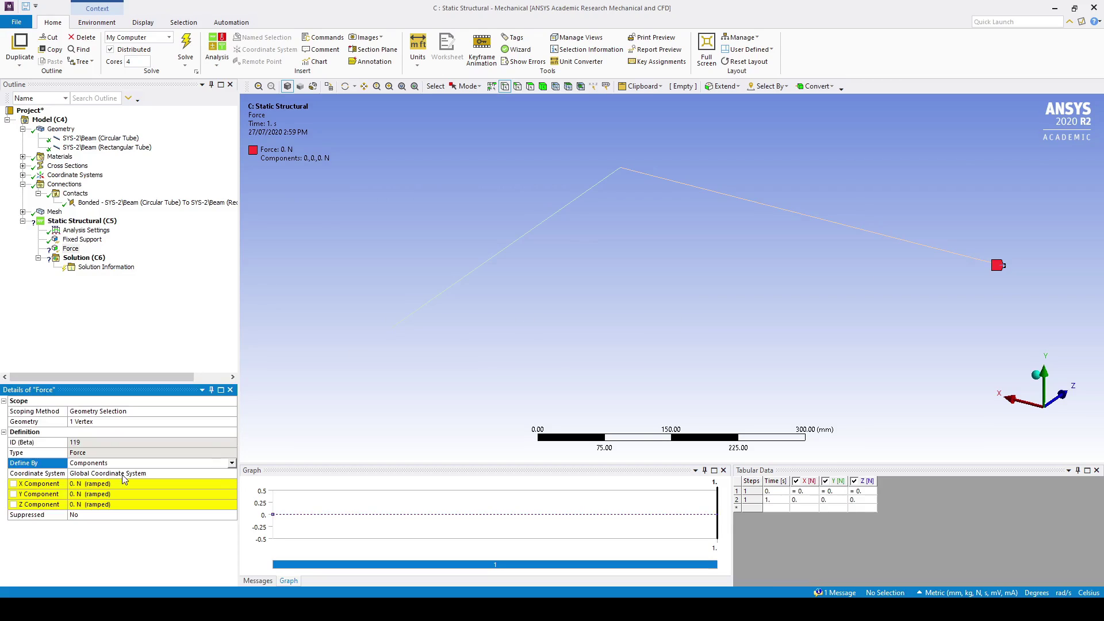
pyautogui.click(103, 494)
pyautogui.write('-100')
pyautogui.press('Return')
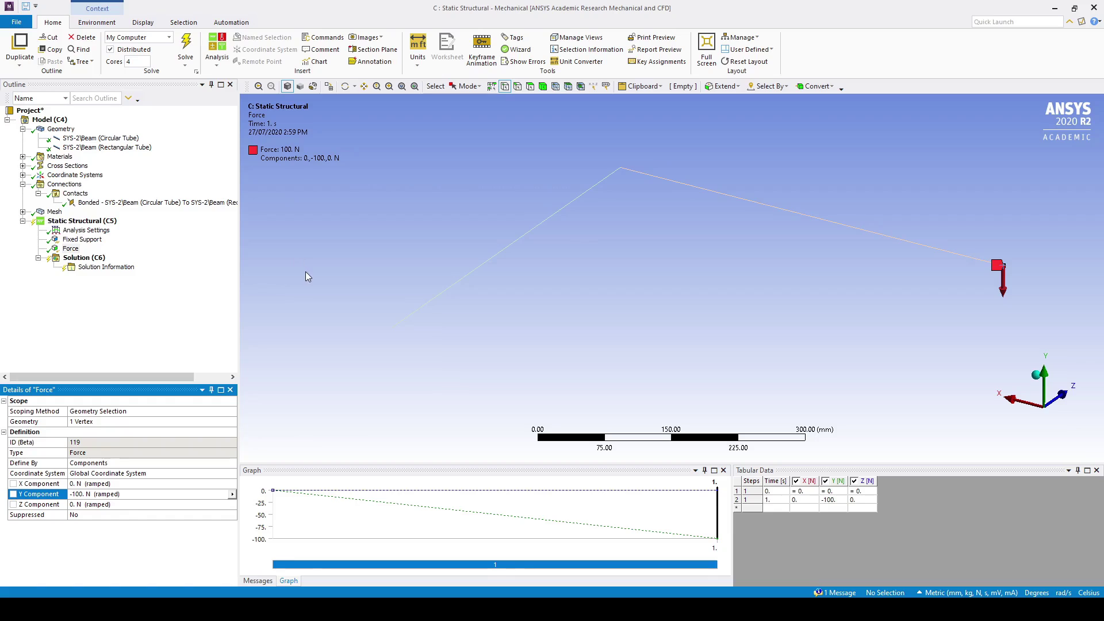
# Display the beams with their tube and box cross-sections, then solve the static structural analysis
pyautogui.click(142, 22)
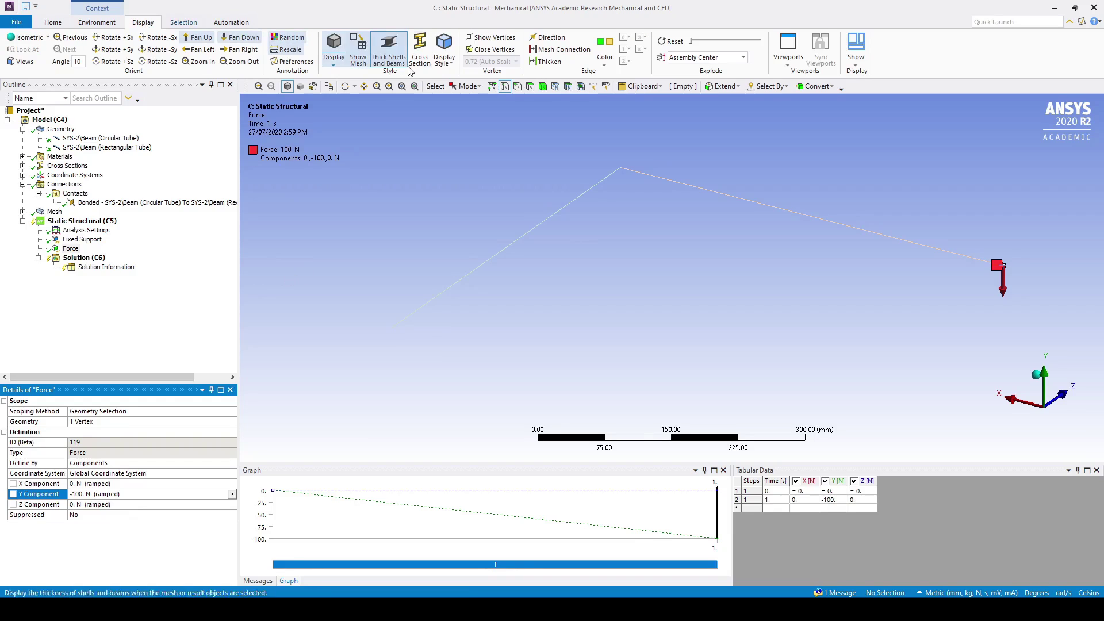
pyautogui.click(420, 51)
pyautogui.moveTo(644, 280); pyautogui.dragTo(664, 334, button='middle')
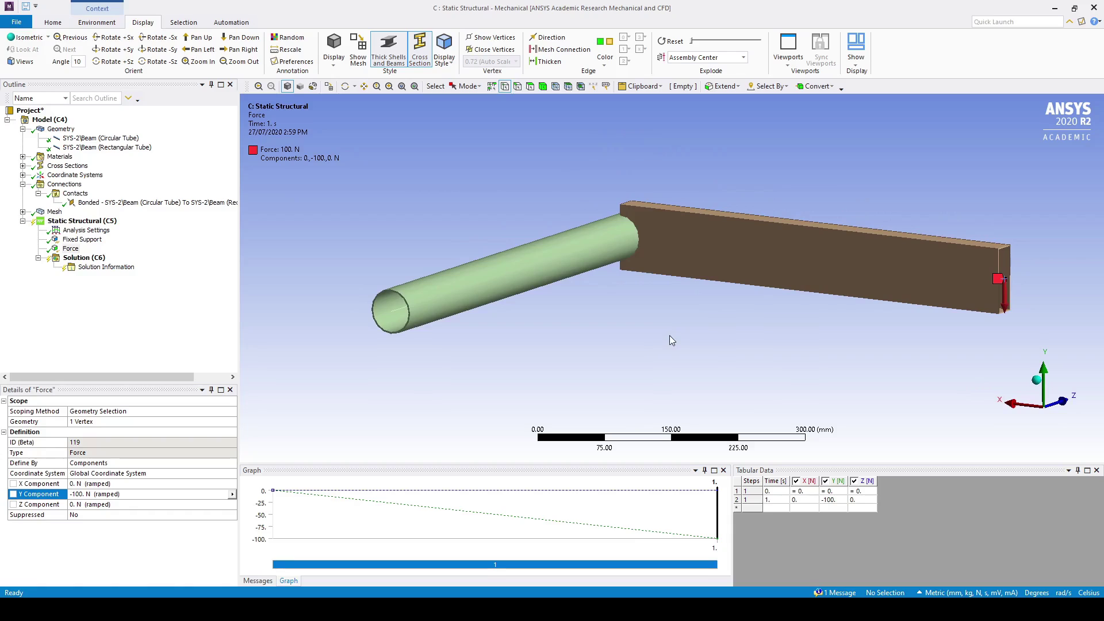
pyautogui.rightClick(75, 222)
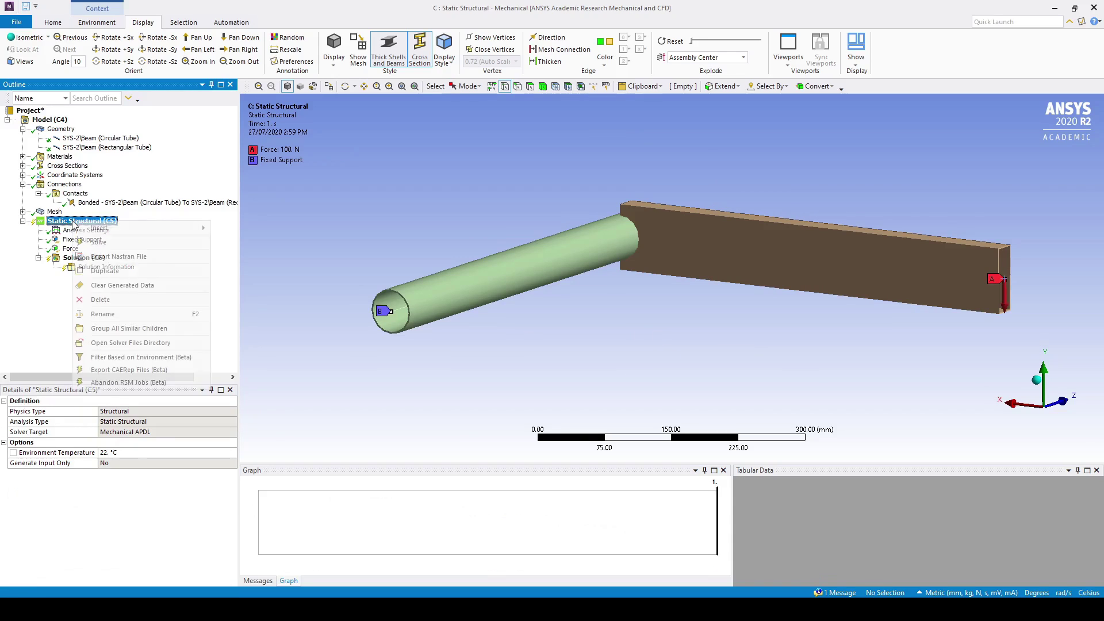
pyautogui.click(118, 242)
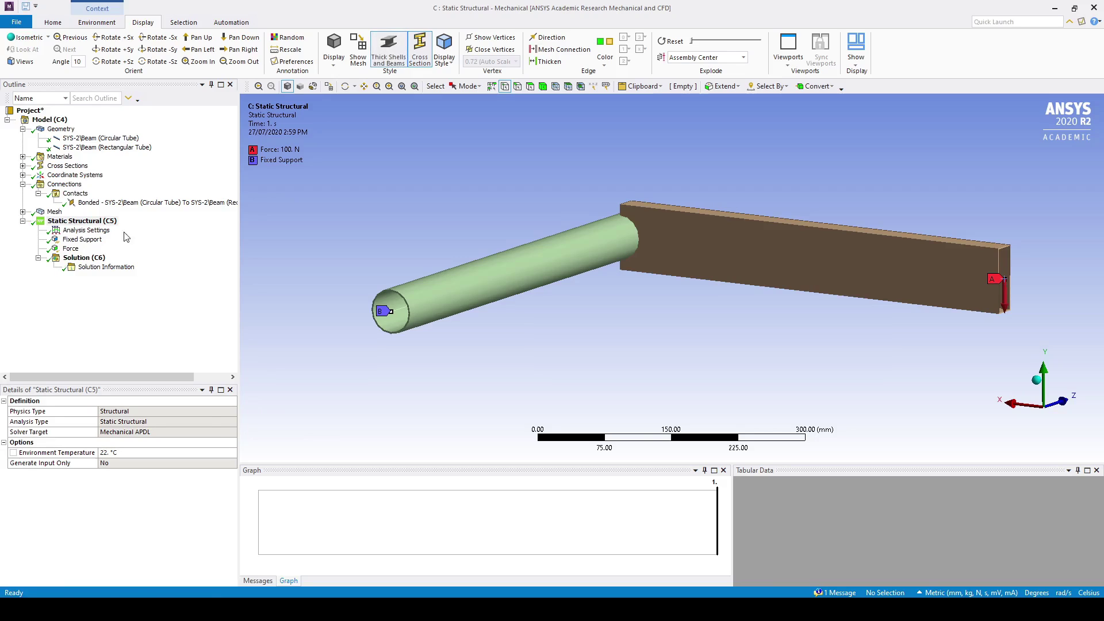
# Insert a Total Deformation result and check the solution's beam section results setting
pyautogui.rightClick(84, 258)
pyautogui.moveTo(149, 267)
pyautogui.moveTo(259, 268)
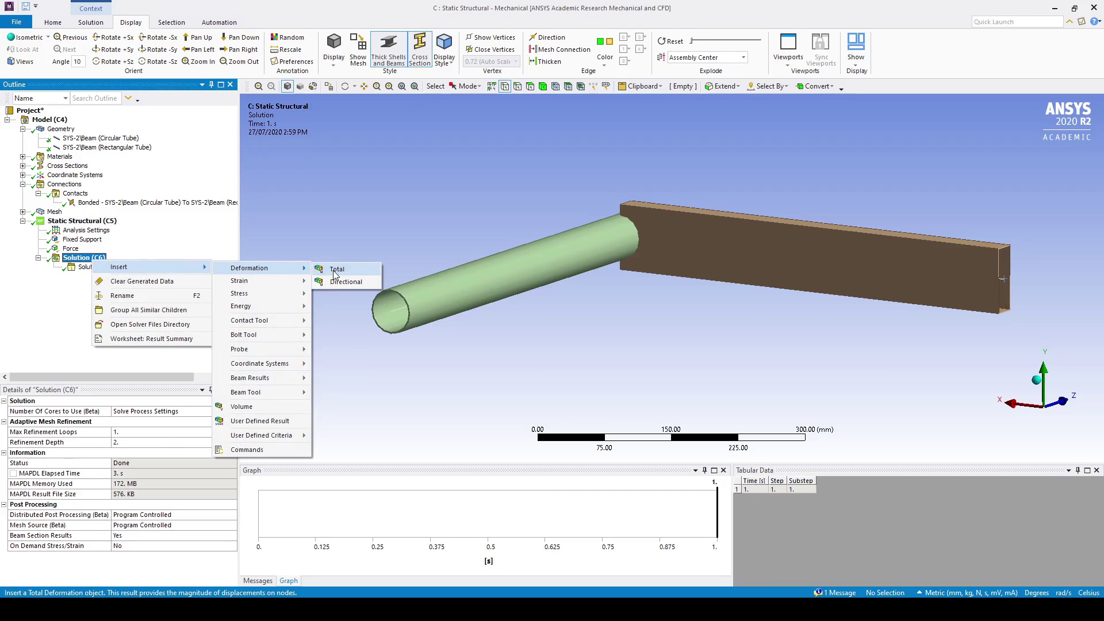
pyautogui.click(335, 272)
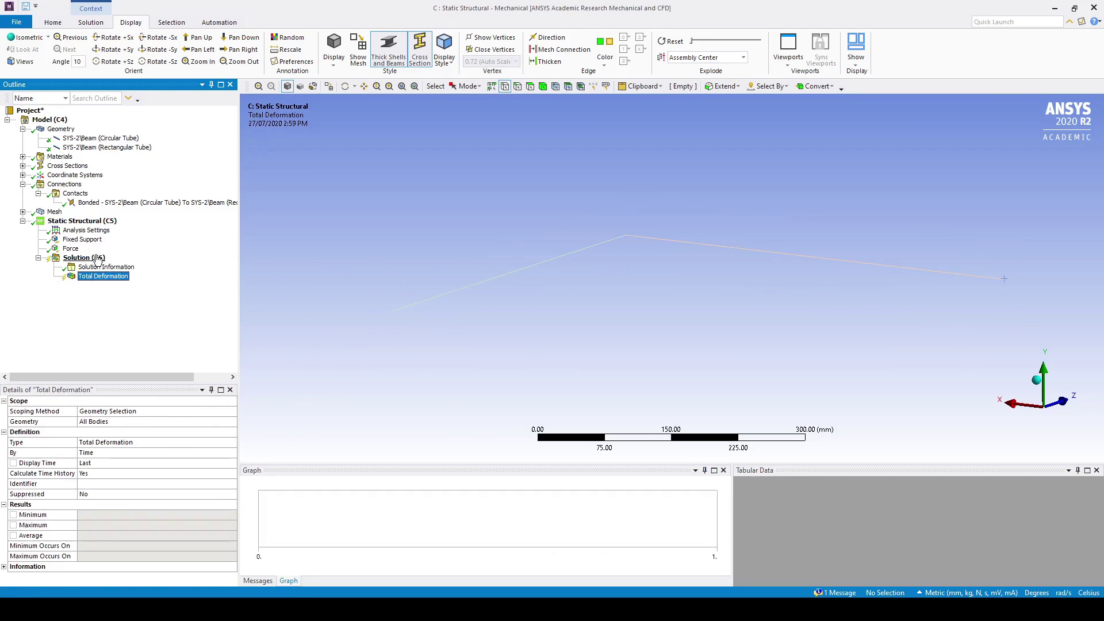
pyautogui.click(95, 258)
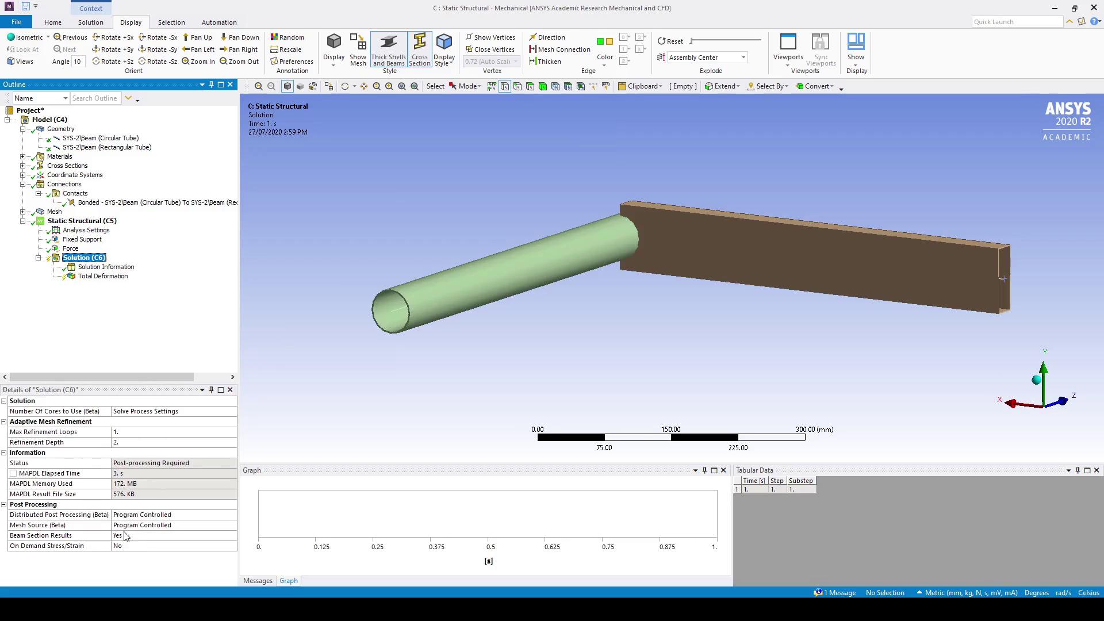
pyautogui.click(215, 535)
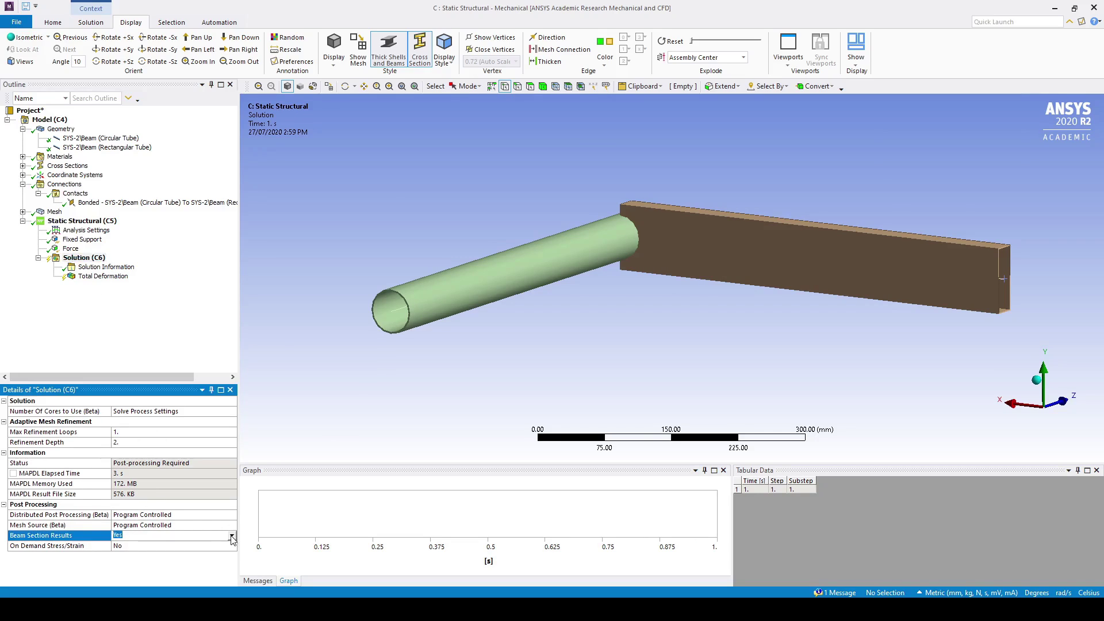
# Add an Equivalent (von-Mises) Stress result, evaluate all results, and view Total Deformation (3.6228 mm)
pyautogui.rightClick(75, 259)
pyautogui.moveTo(144, 265)
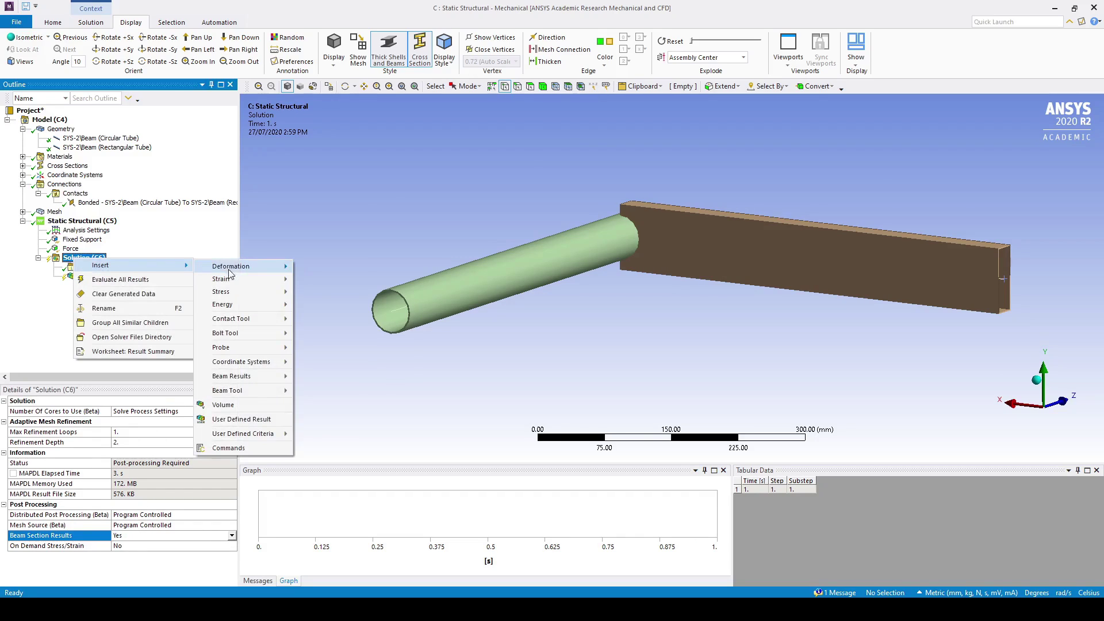
pyautogui.moveTo(240, 293)
pyautogui.click(325, 292)
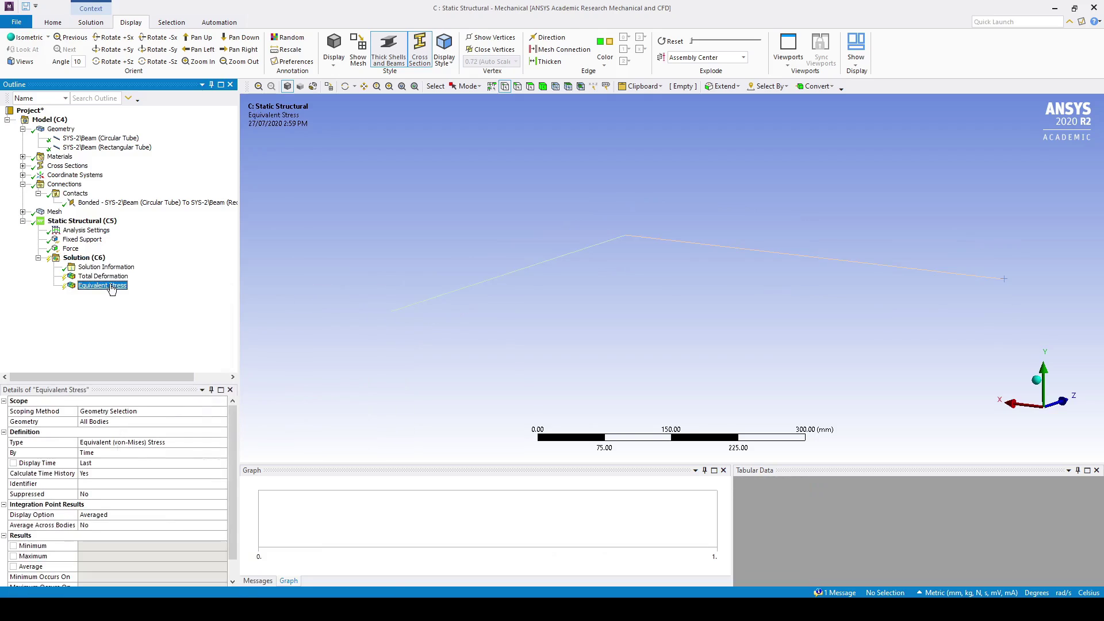
pyautogui.rightClick(112, 288)
pyautogui.click(153, 313)
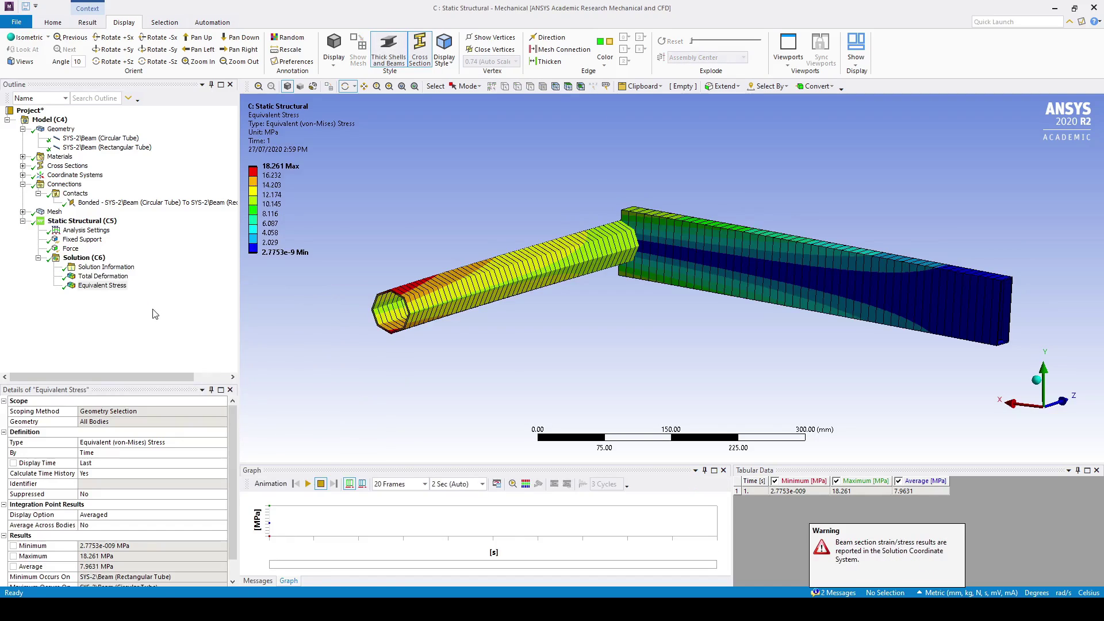
pyautogui.moveTo(366, 376); pyautogui.dragTo(371, 375)
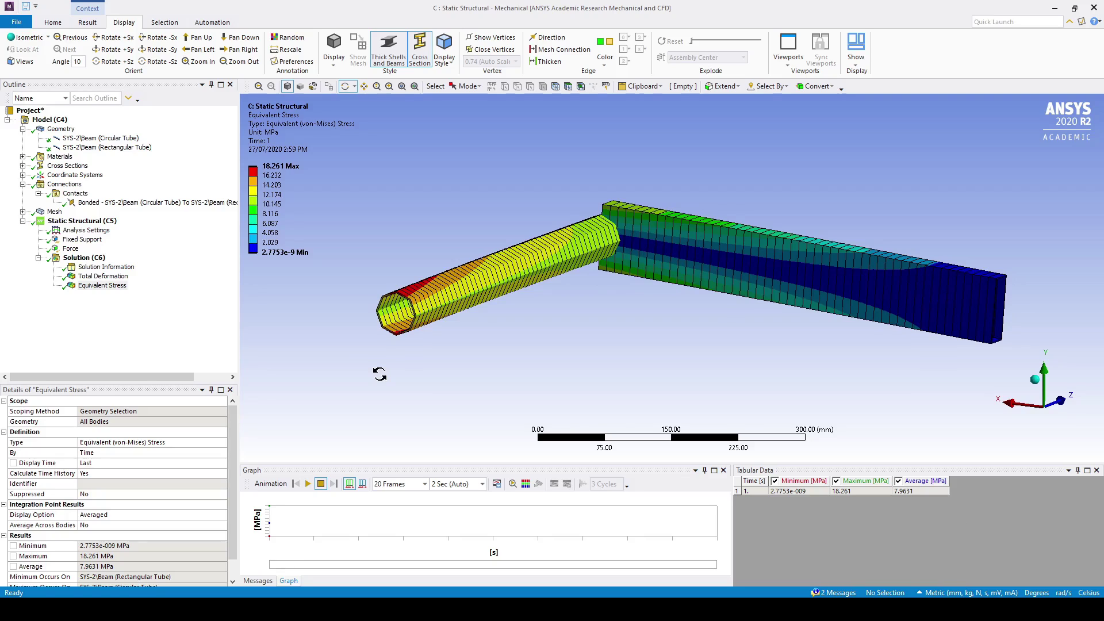
pyautogui.click(106, 276)
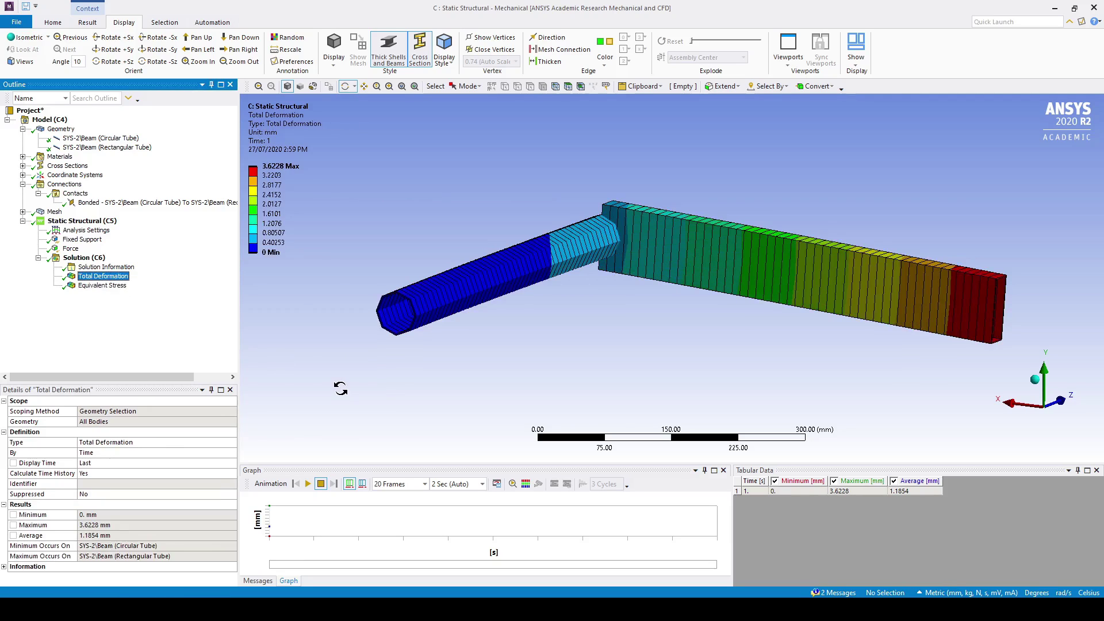